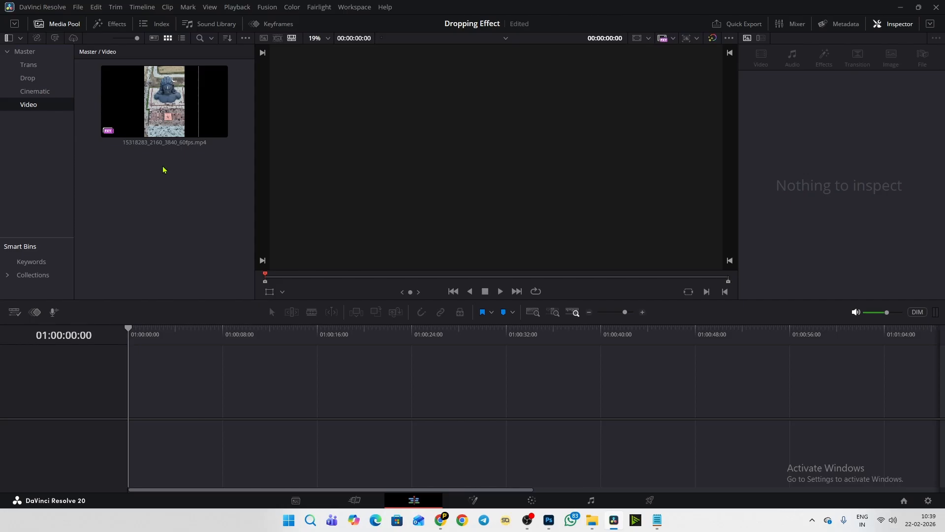
Step: Load the statue clip 15318283_2160_3840_60fps.mp4 into the source viewer and enable vertical resolution in the project settings
{"action": "double_click", "coordinate": [158, 152]}
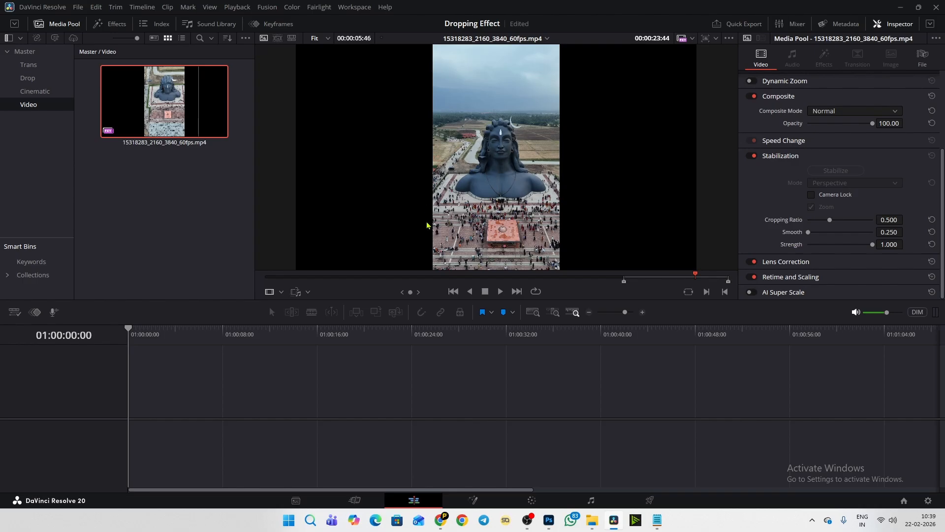
{"action": "scroll", "coordinate": [560, 155], "scroll_direction": "down", "scroll_amount": 3}
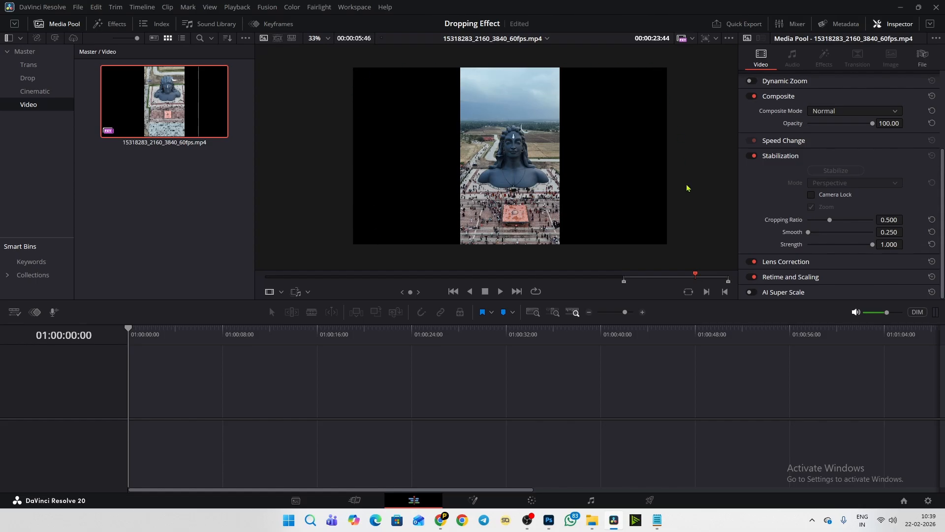
{"action": "left_click", "coordinate": [928, 501]}
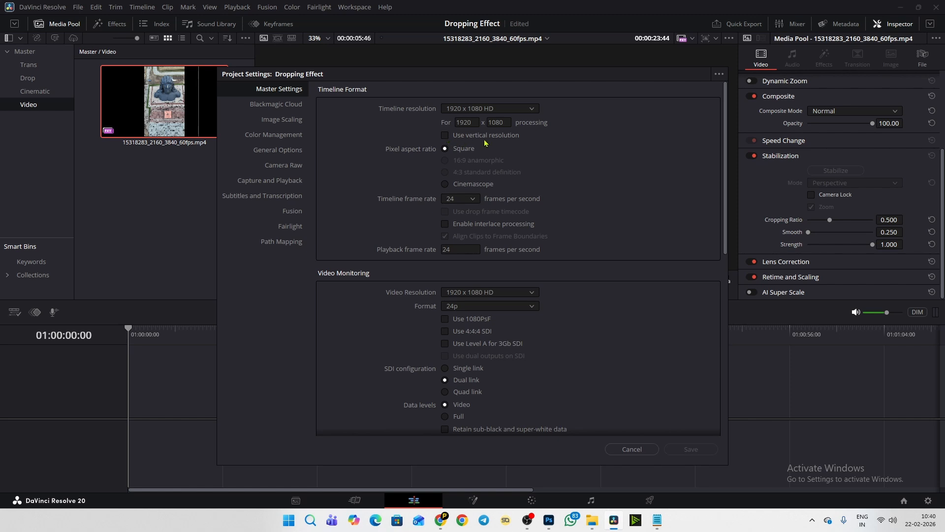
{"action": "left_click", "coordinate": [446, 136]}
{"action": "left_click", "coordinate": [690, 449]}
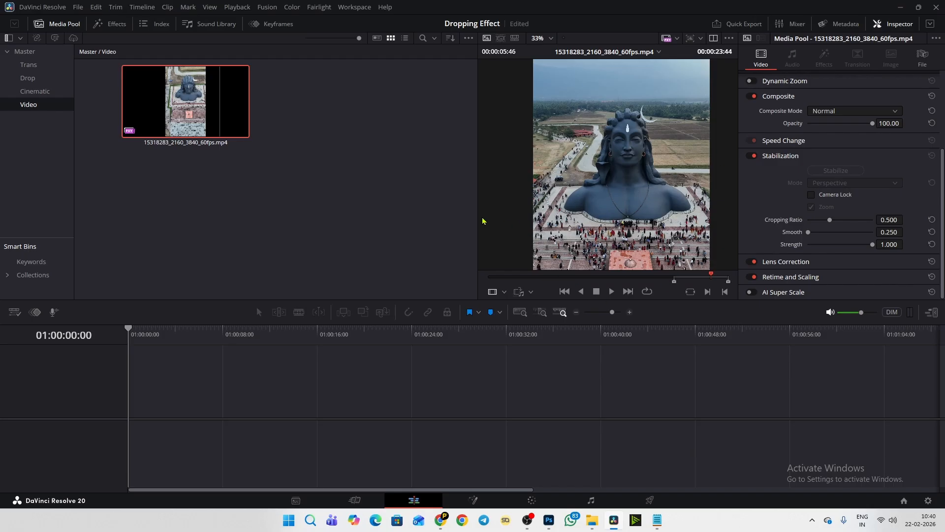
Step: Preview the marked range of the statue clip from its in point and place it at the start of the empty timeline
{"action": "scroll", "coordinate": [577, 193], "scroll_direction": "down", "scroll_amount": 2}
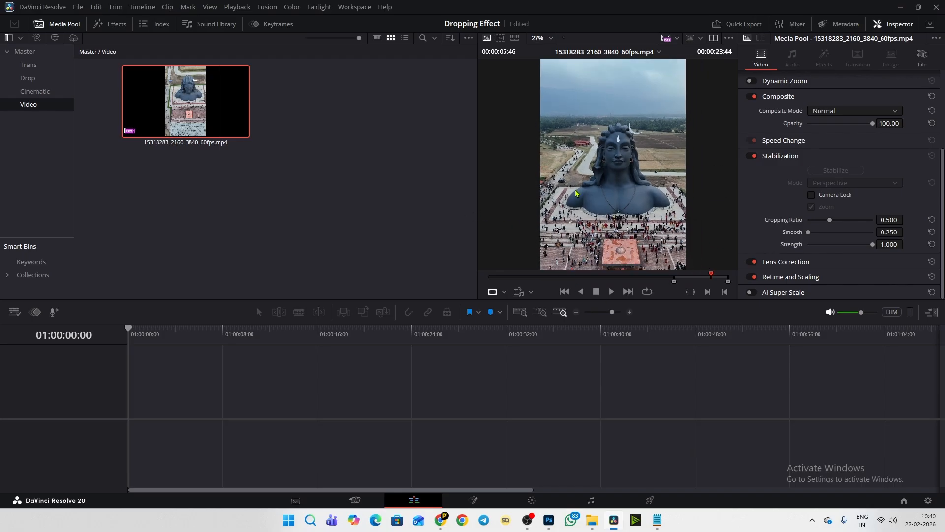
{"action": "scroll", "coordinate": [576, 193], "scroll_direction": "down", "scroll_amount": 3}
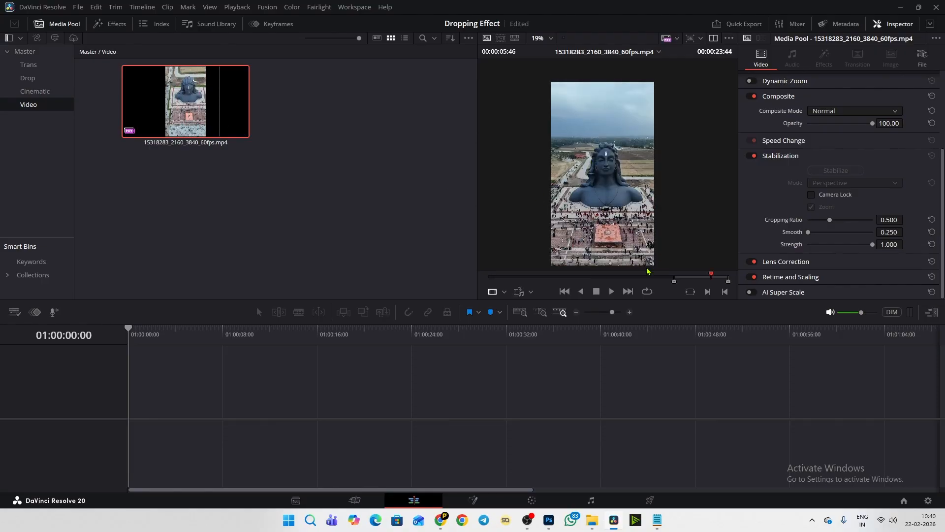
{"action": "left_click", "coordinate": [704, 276]}
{"action": "left_click_drag", "start_coordinate": [702, 276], "coordinate": [673, 279]}
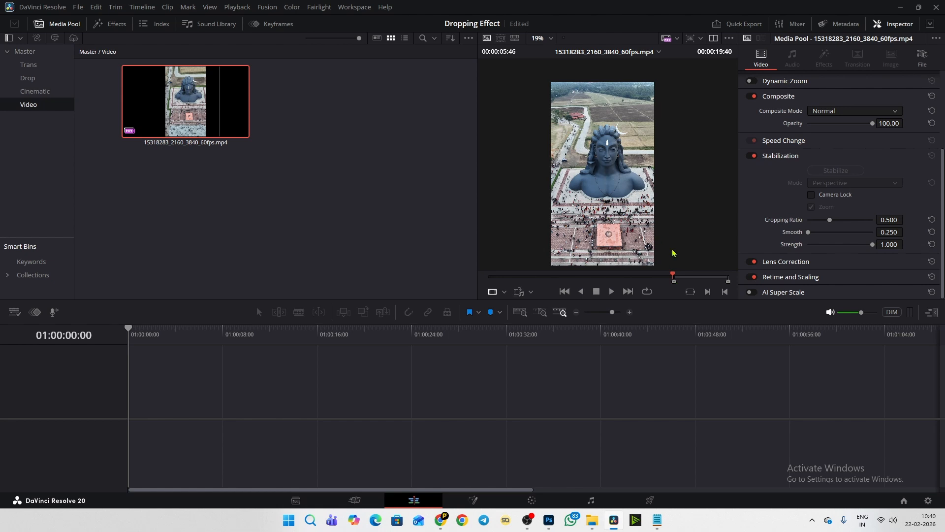
{"action": "key", "text": "space"}
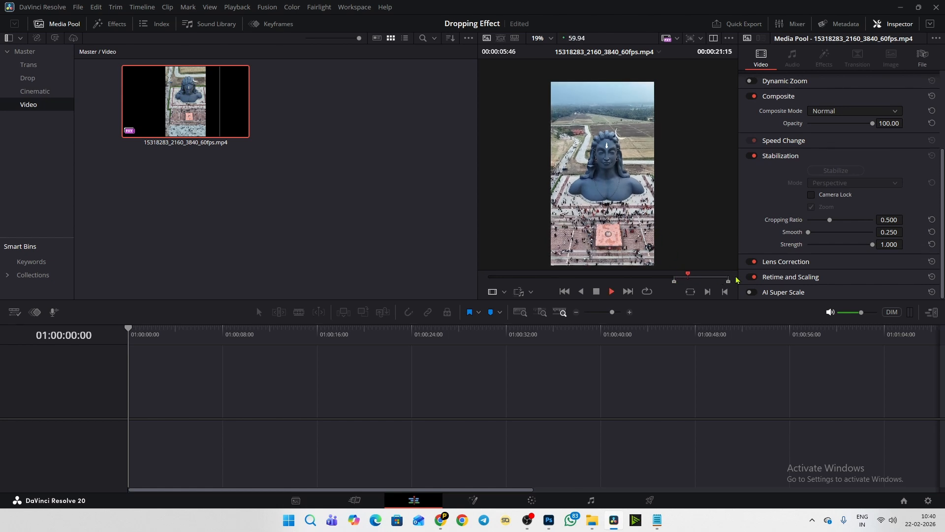
{"action": "key", "text": "space"}
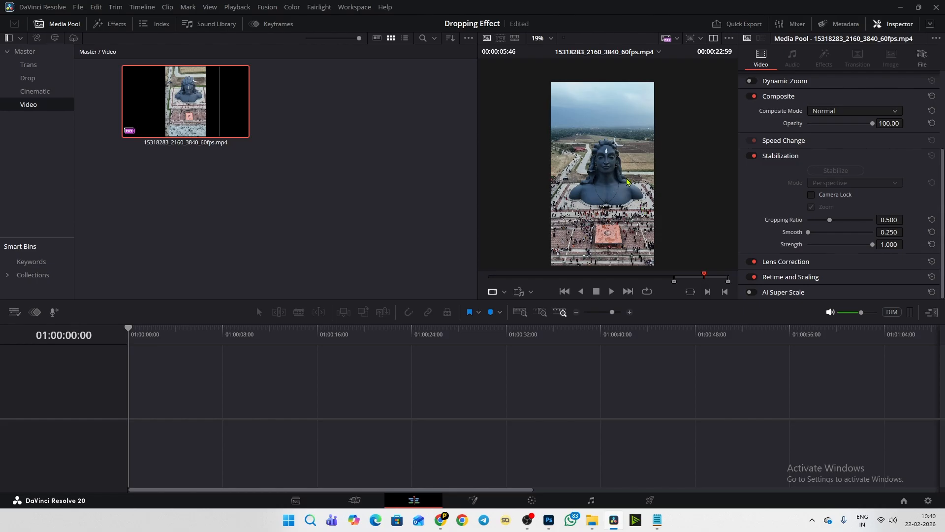
{"action": "left_click_drag", "start_coordinate": [627, 182], "coordinate": [139, 392]}
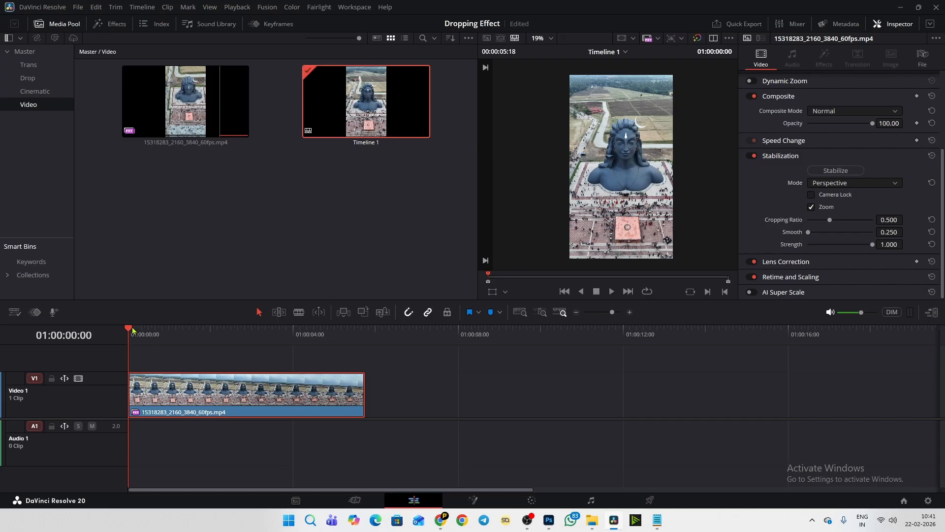
{"action": "left_click_drag", "start_coordinate": [131, 330], "coordinate": [129, 330]}
{"action": "left_click", "coordinate": [78, 7]}
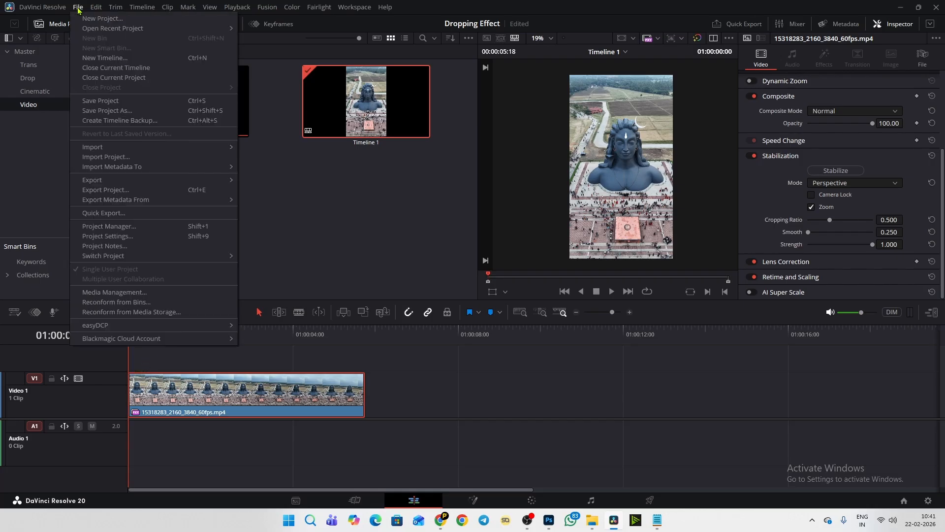
{"action": "mouse_move", "coordinate": [109, 181]}
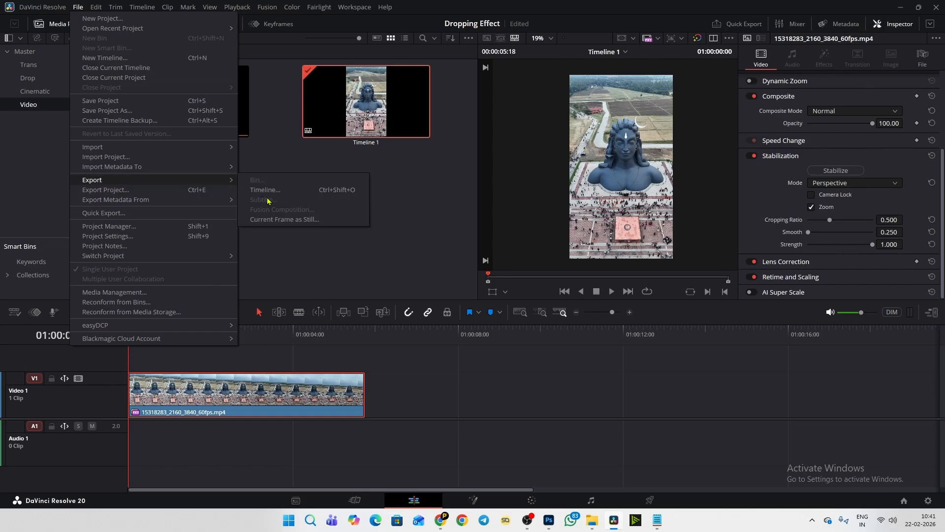
{"action": "left_click", "coordinate": [314, 219]}
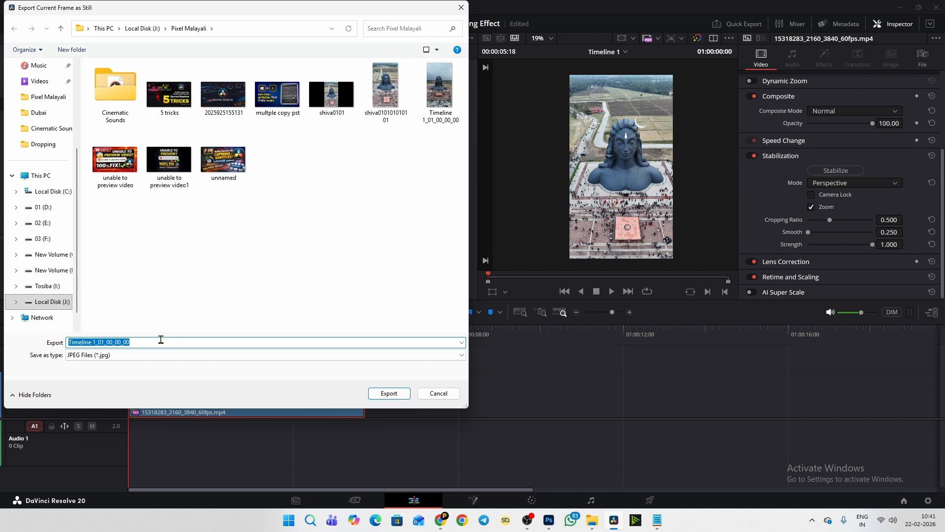
{"action": "type", "text": "01010101010101"}
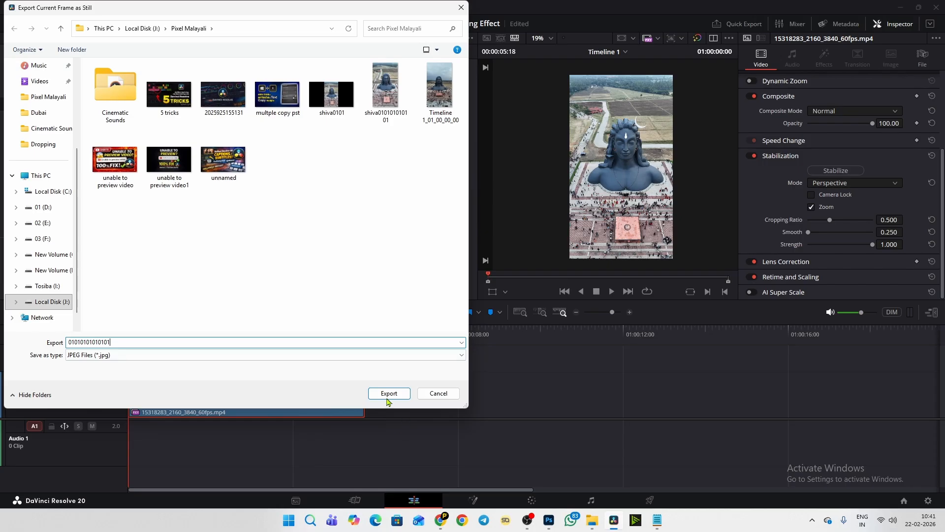
{"action": "left_click", "coordinate": [389, 393]}
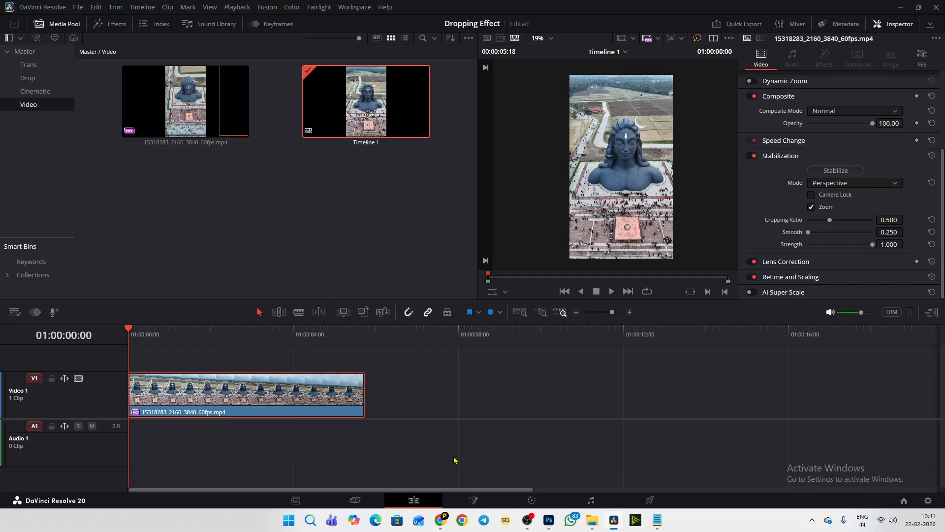
Step: Copy the Shiva statue removal prompt from the Notepad file and paste it into a new ChatGPT message in Chrome
{"action": "left_click", "coordinate": [446, 523]}
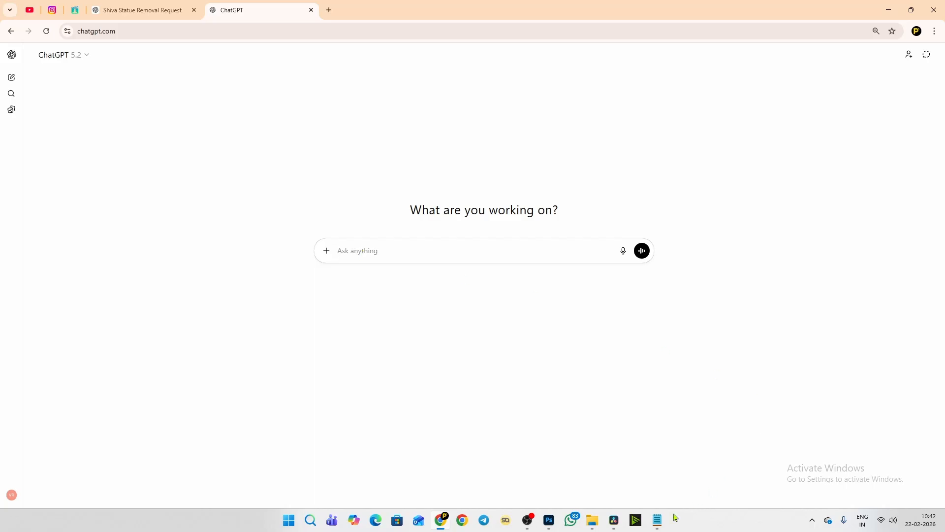
{"action": "left_click", "coordinate": [661, 521]}
{"action": "left_click", "coordinate": [432, 166]}
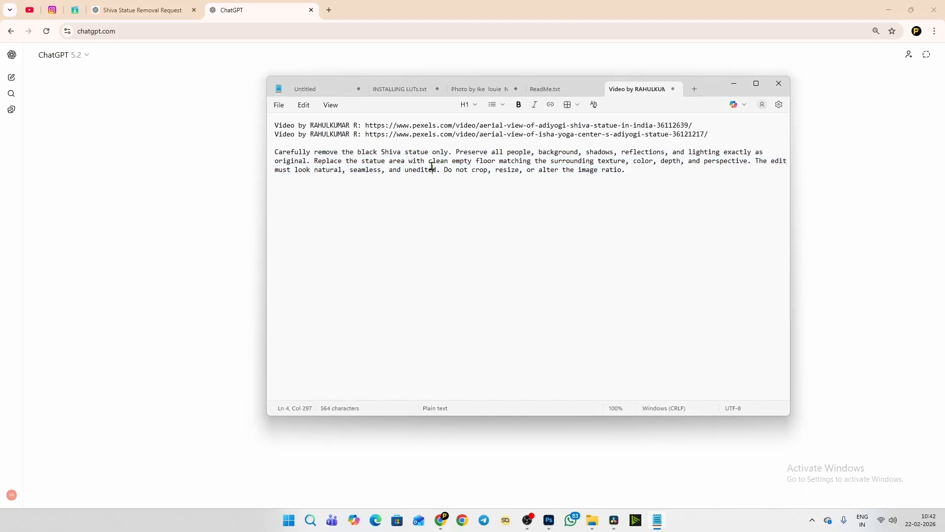
{"action": "left_click_drag", "start_coordinate": [637, 169], "coordinate": [275, 154]}
{"action": "right_click", "coordinate": [288, 159]}
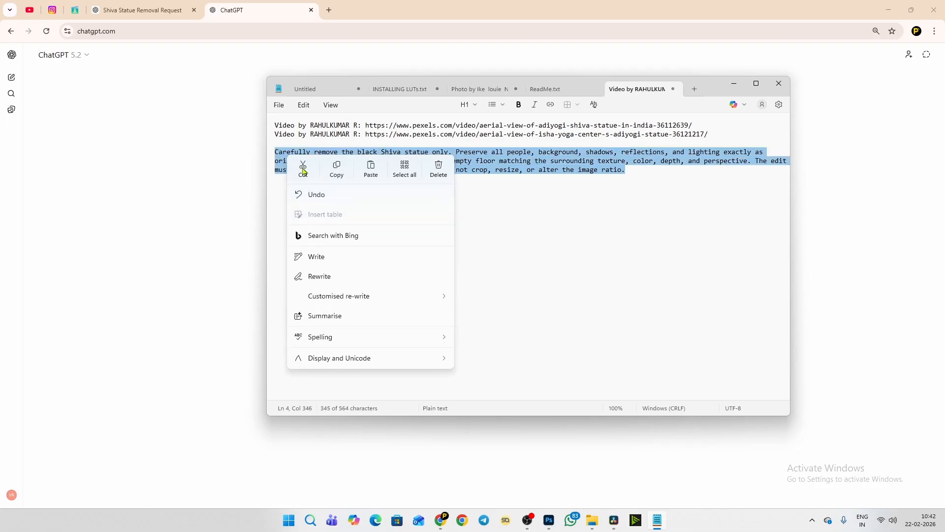
{"action": "left_click", "coordinate": [332, 178]}
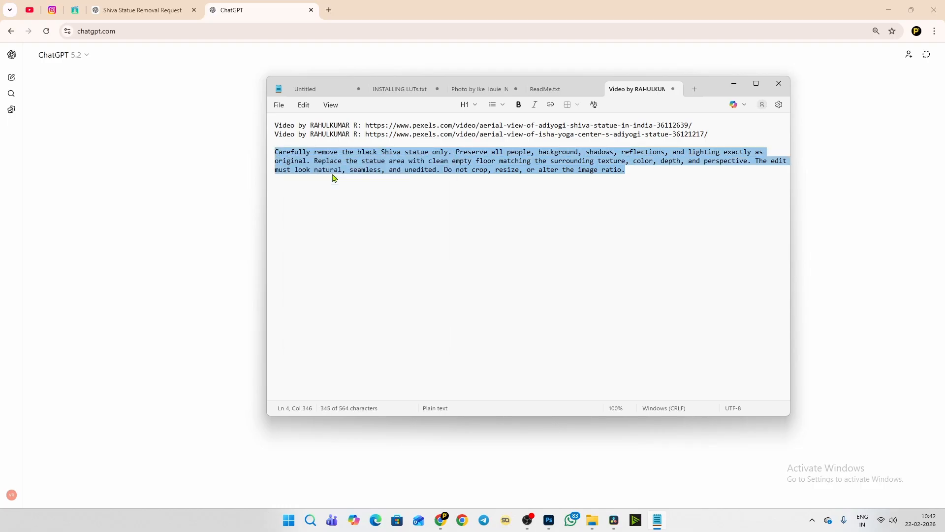
{"action": "left_click", "coordinate": [220, 171]}
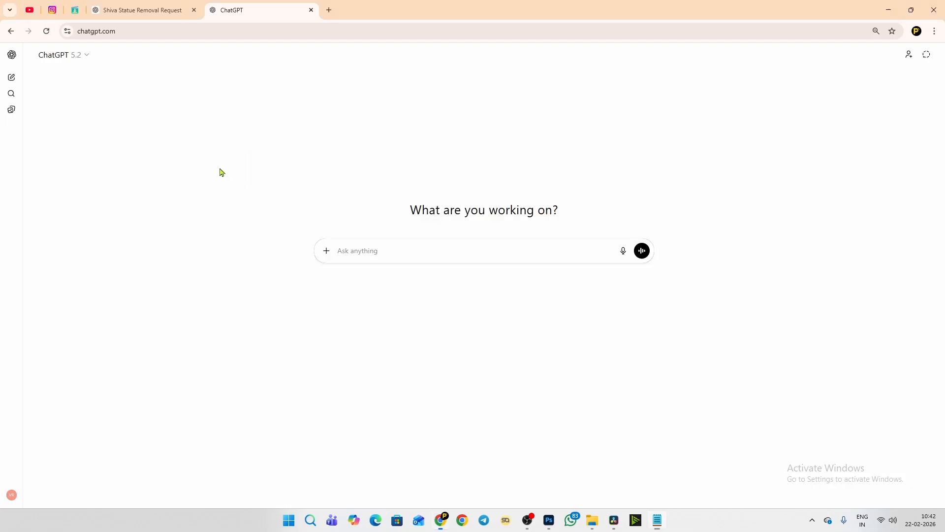
{"action": "left_click", "coordinate": [402, 258]}
{"action": "key", "text": "ctrl+v"}
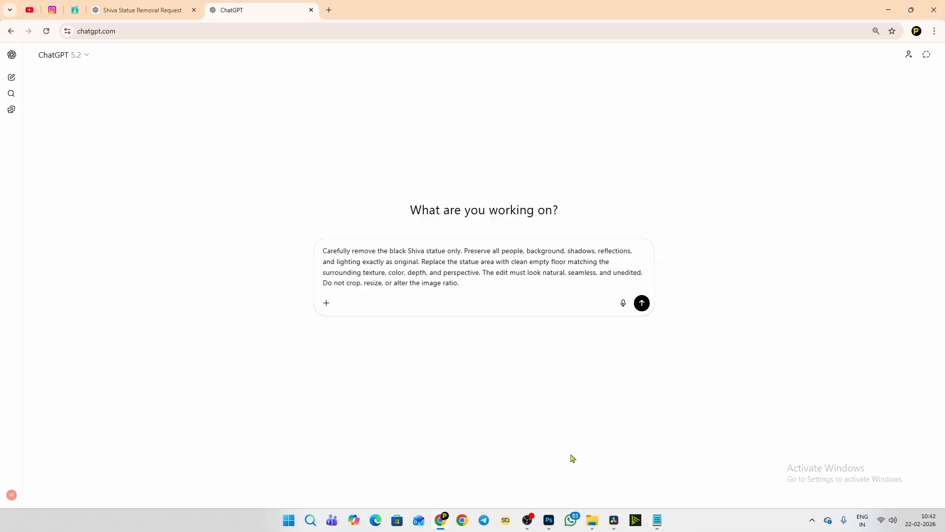
{"action": "left_click", "coordinate": [594, 525]}
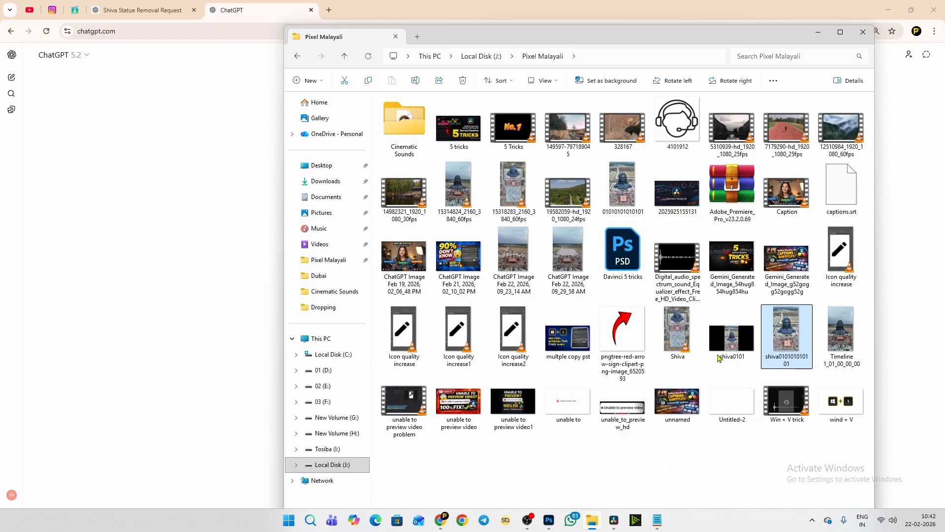
{"action": "left_click", "coordinate": [625, 196]}
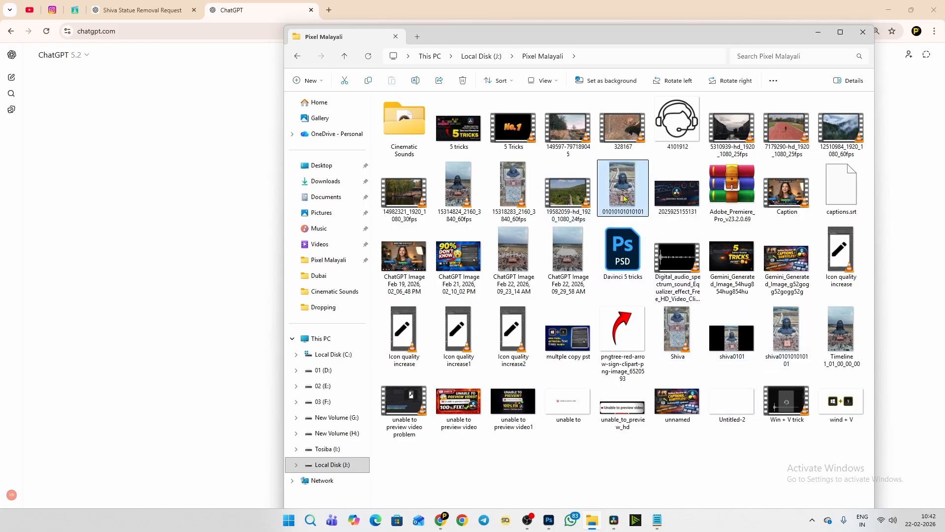
{"action": "left_click_drag", "start_coordinate": [627, 178], "coordinate": [233, 202]}
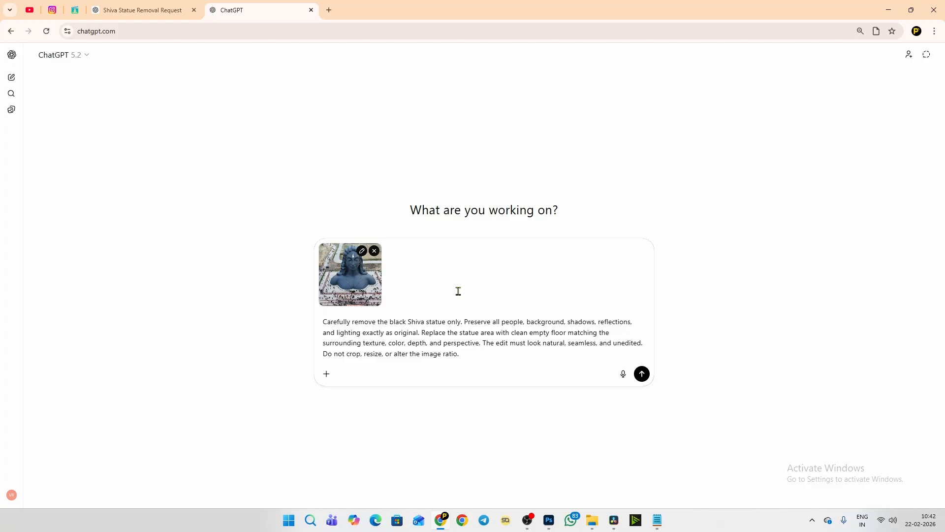
{"action": "left_click", "coordinate": [641, 374]}
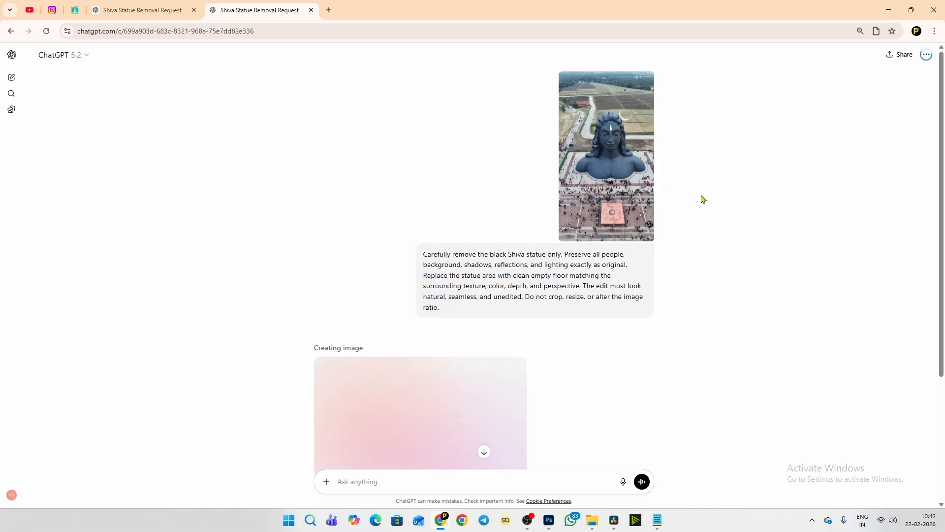
Step: Examine the generated image at full size and compare its background, floor and people with the original still
{"action": "scroll", "coordinate": [703, 199], "scroll_direction": "down", "scroll_amount": 3}
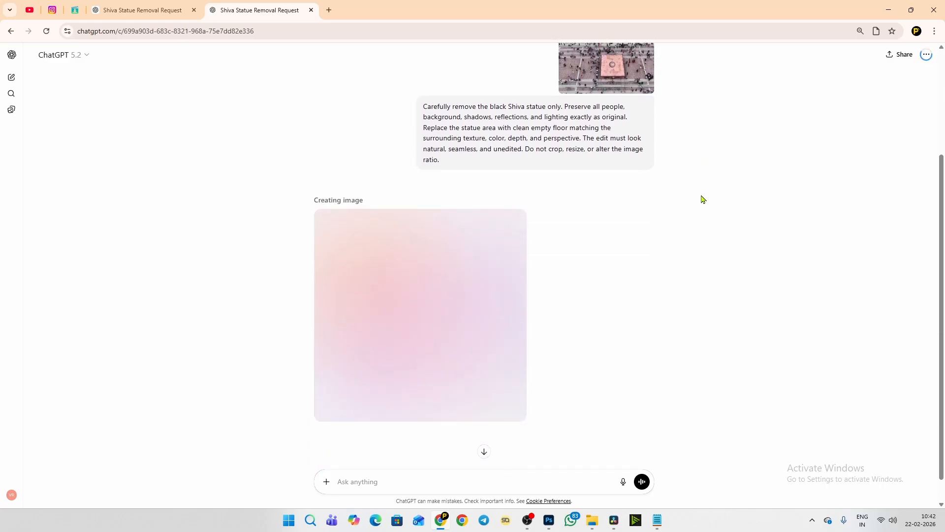
{"action": "scroll", "coordinate": [703, 199], "scroll_direction": "up", "scroll_amount": 3}
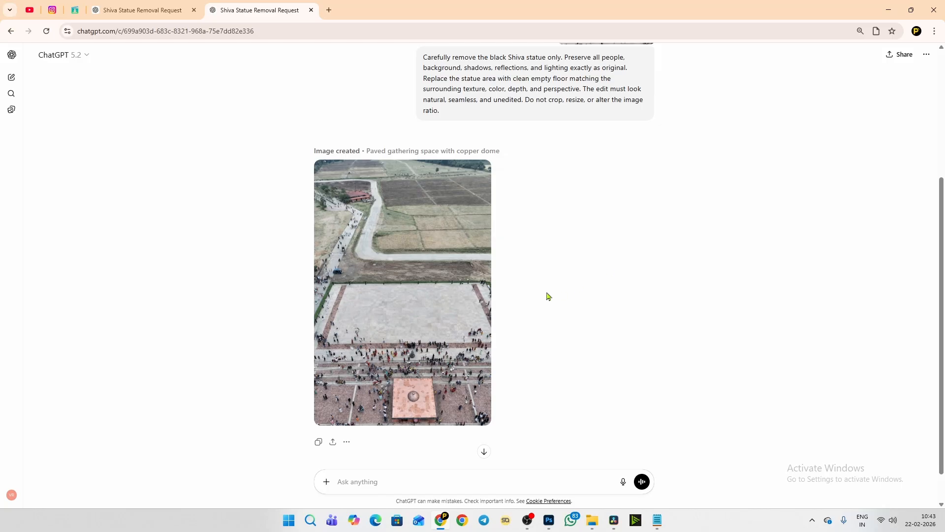
{"action": "left_click", "coordinate": [432, 299]}
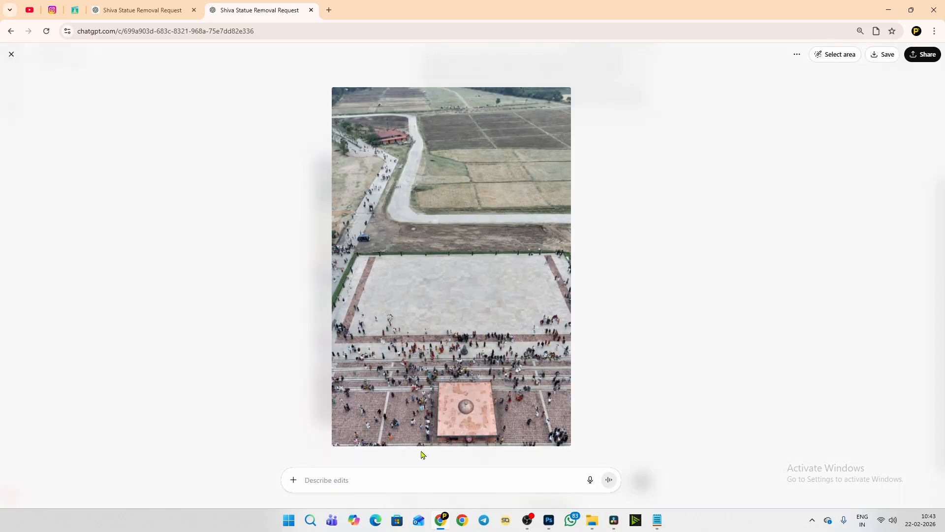
{"action": "left_click", "coordinate": [648, 328]}
{"action": "scroll", "coordinate": [644, 224], "scroll_direction": "up", "scroll_amount": 4}
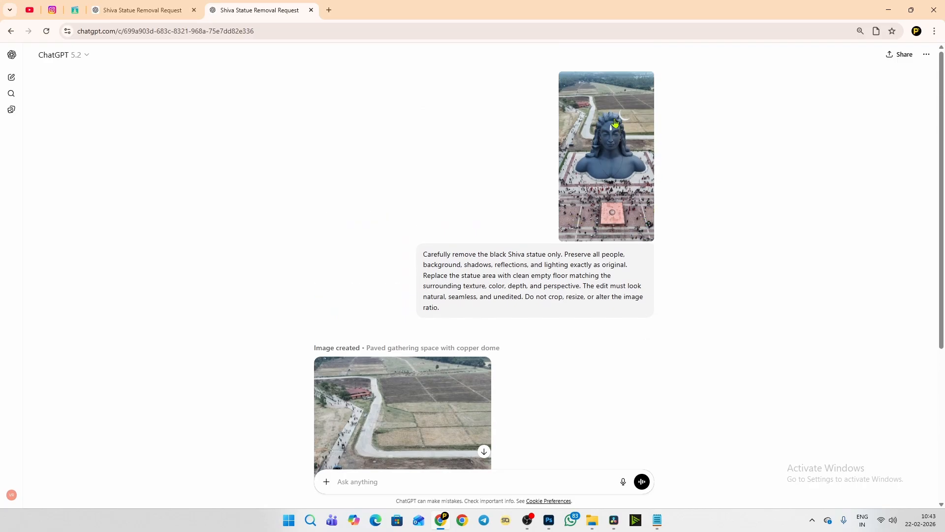
{"action": "scroll", "coordinate": [441, 405], "scroll_direction": "down", "scroll_amount": 3}
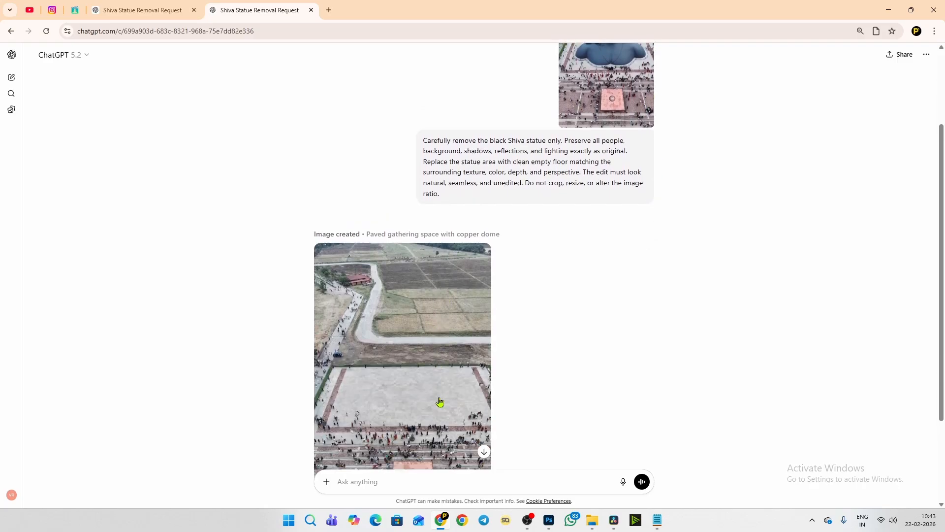
{"action": "left_click", "coordinate": [433, 368]}
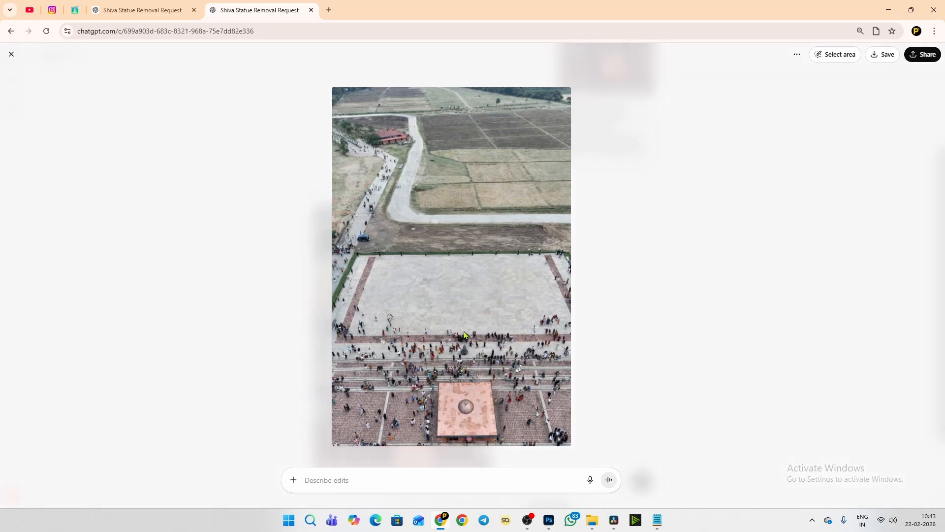
{"action": "key", "text": "Escape"}
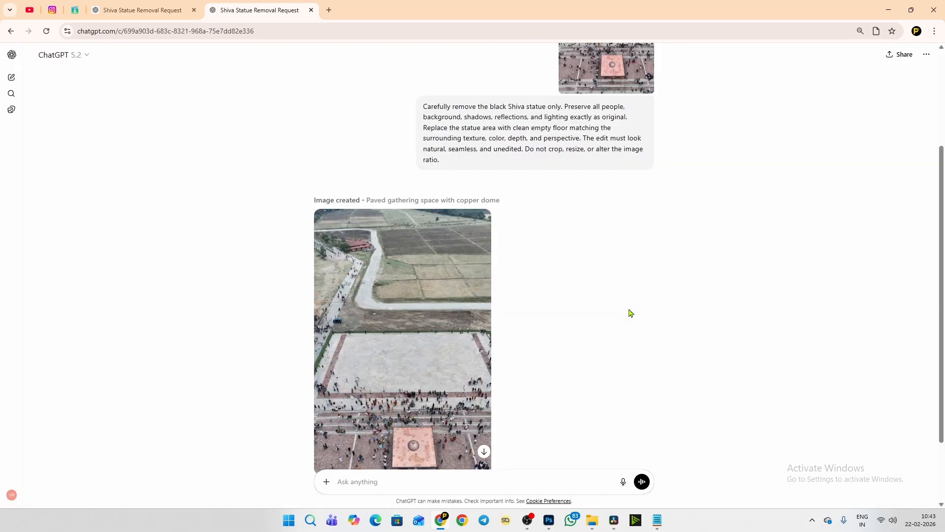
{"action": "scroll", "coordinate": [628, 312], "scroll_direction": "up", "scroll_amount": 2}
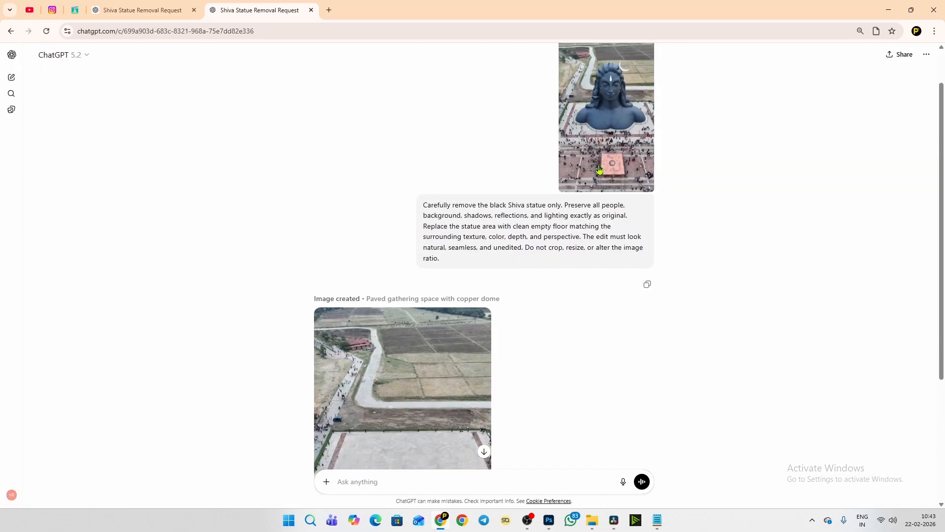
{"action": "scroll", "coordinate": [554, 268], "scroll_direction": "down", "scroll_amount": 2}
{"action": "scroll", "coordinate": [561, 340], "scroll_direction": "up", "scroll_amount": 2}
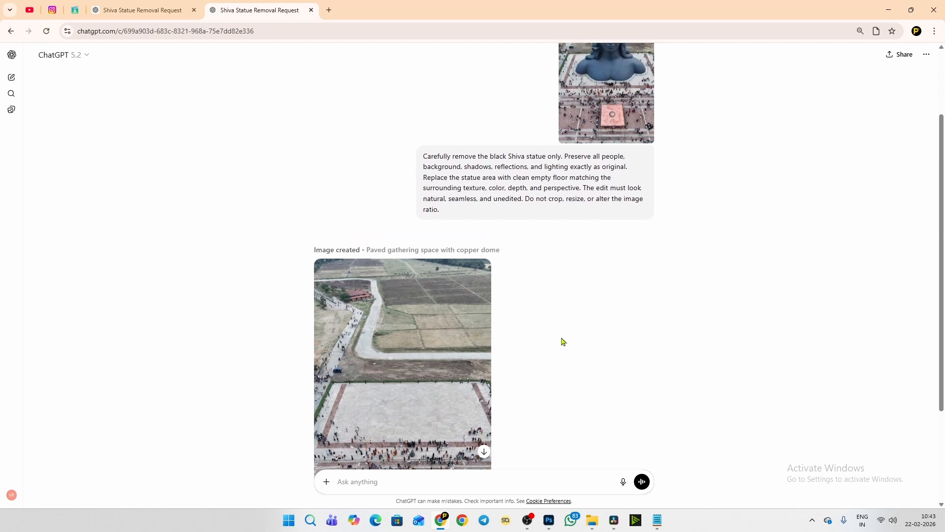
{"action": "scroll", "coordinate": [551, 234], "scroll_direction": "down", "scroll_amount": 2}
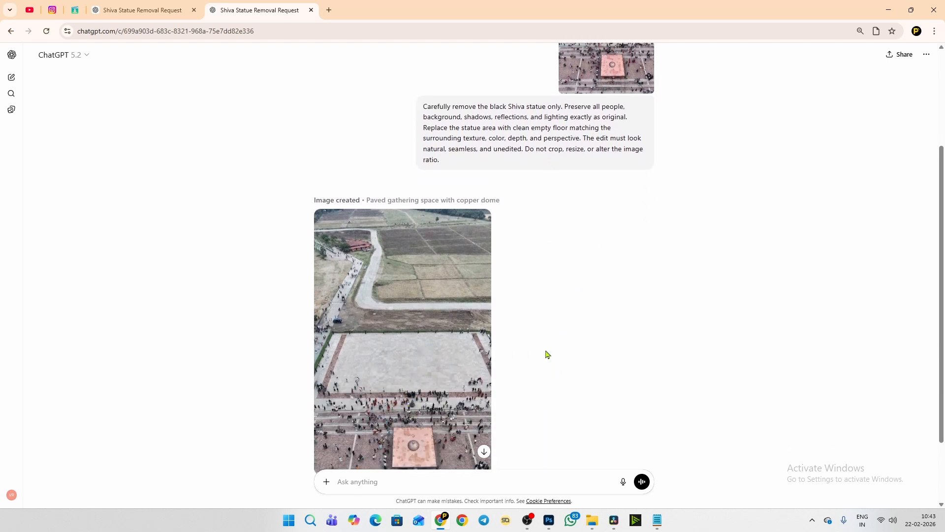
Step: Open the generated statue-free image at full size and save it as 0202020202020220202.png
{"action": "scroll", "coordinate": [463, 269], "scroll_direction": "down", "scroll_amount": 1}
{"action": "left_click", "coordinate": [463, 270]}
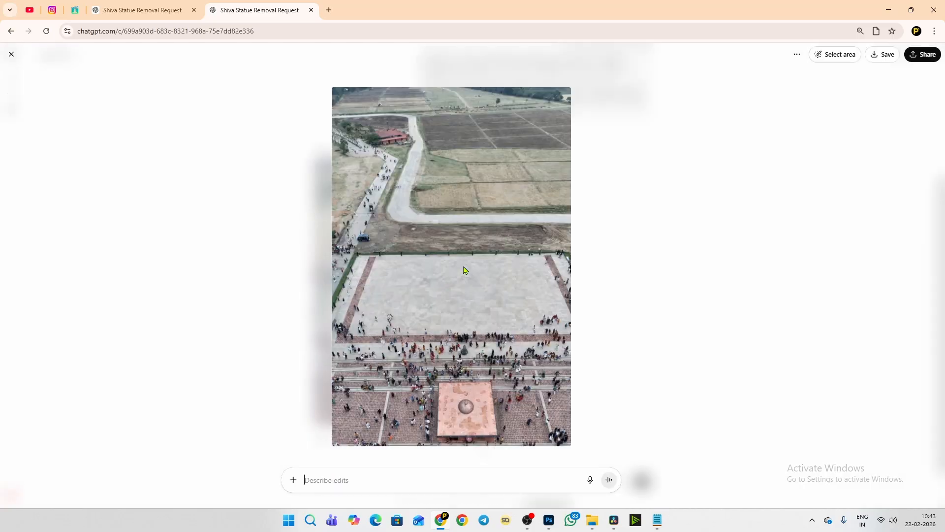
{"action": "left_click", "coordinate": [881, 55]}
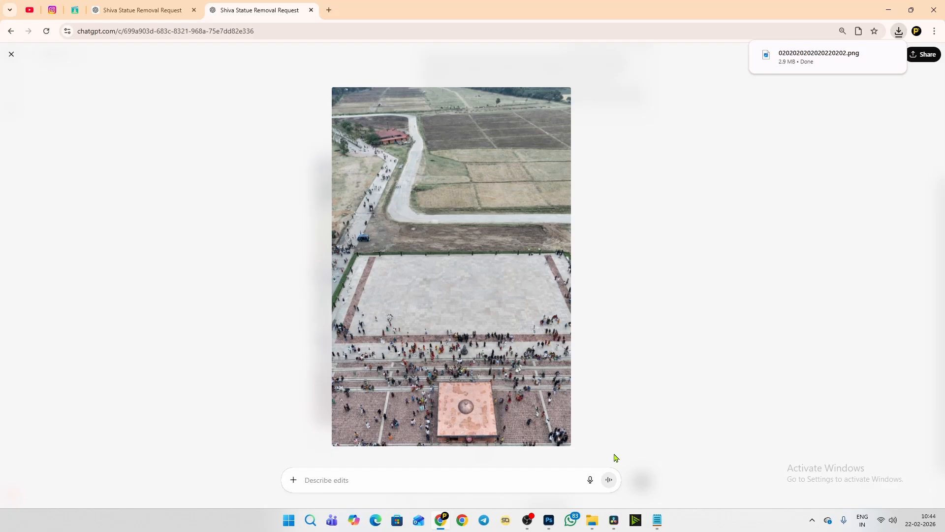
{"action": "left_click", "coordinate": [555, 527]}
{"action": "left_click", "coordinate": [592, 523]}
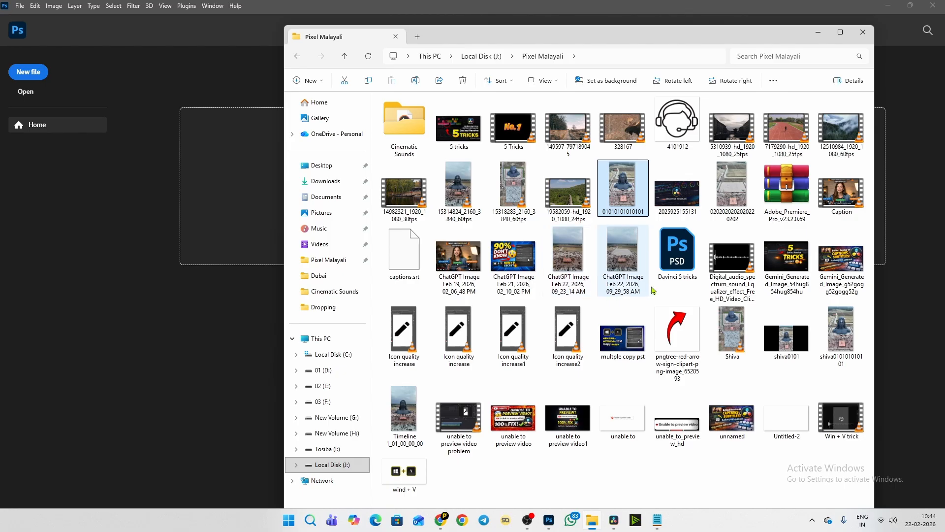
{"action": "left_click", "coordinate": [734, 188], "text": "ctrl"}
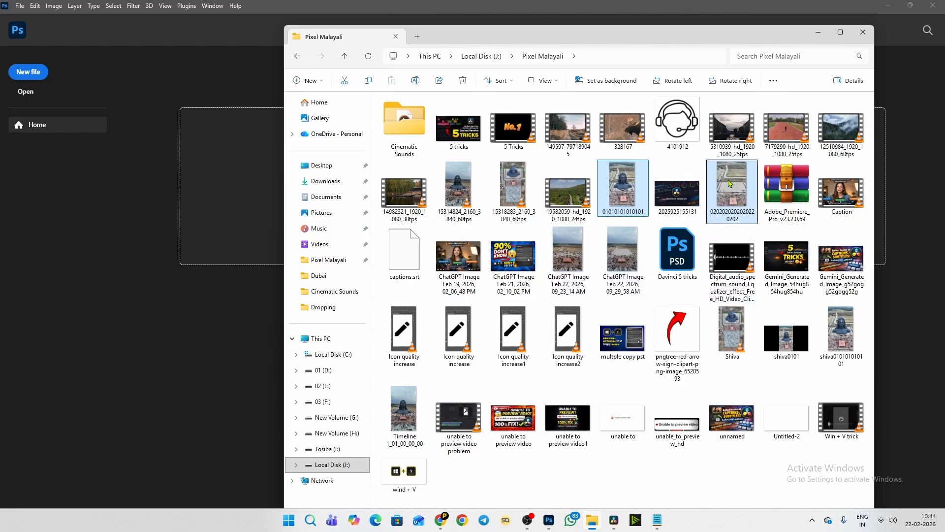
{"action": "left_click_drag", "start_coordinate": [731, 184], "coordinate": [243, 175]}
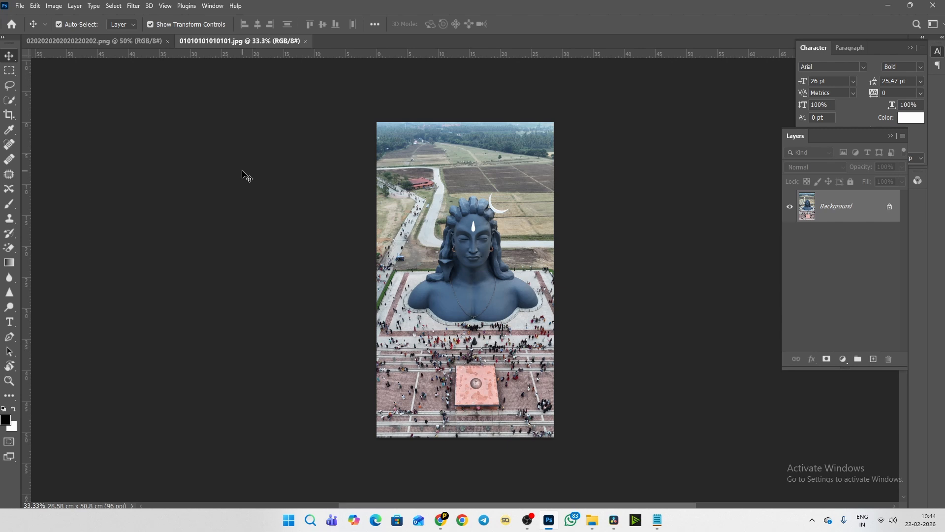
Step: Copy the statue-free image into the 01010101010101.jpg document as a new layer and position it roughly over the original still
{"action": "left_click", "coordinate": [101, 44]}
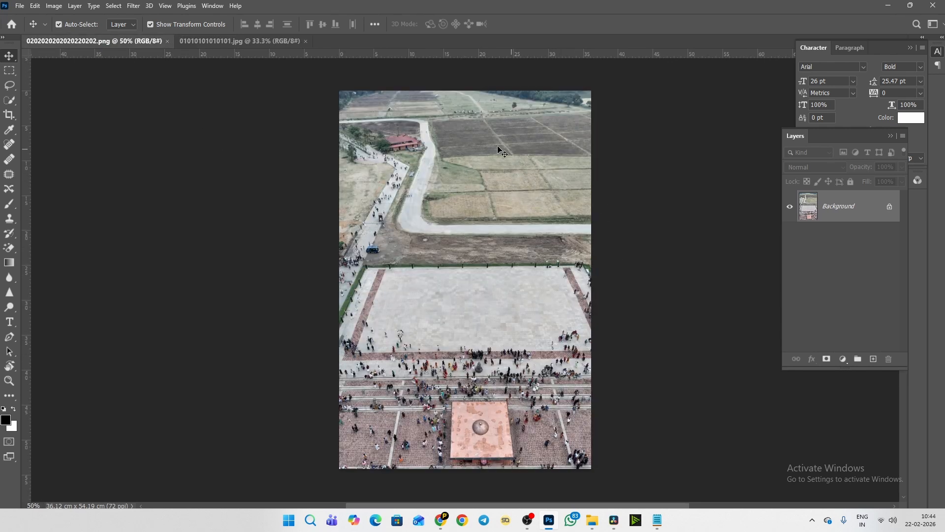
{"action": "left_click_drag", "start_coordinate": [443, 145], "coordinate": [266, 41]}
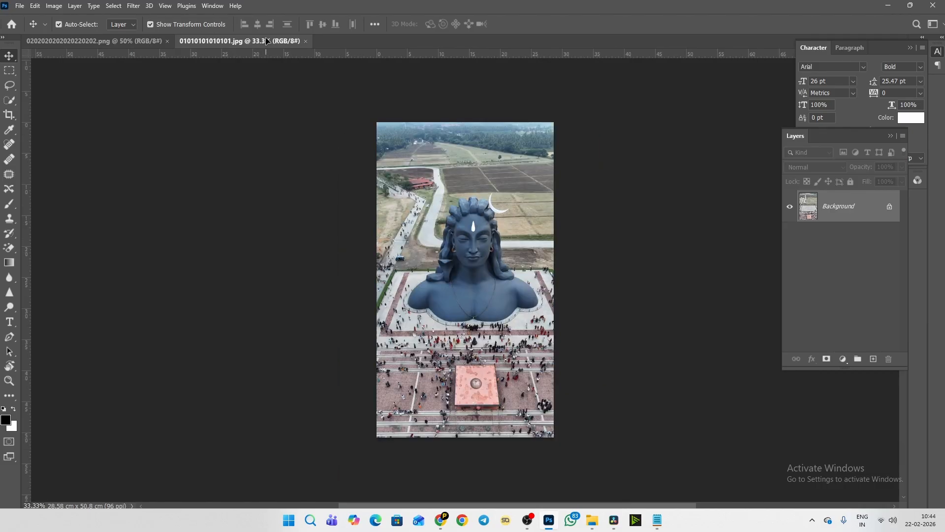
{"action": "left_click_drag", "start_coordinate": [458, 261], "coordinate": [512, 289]}
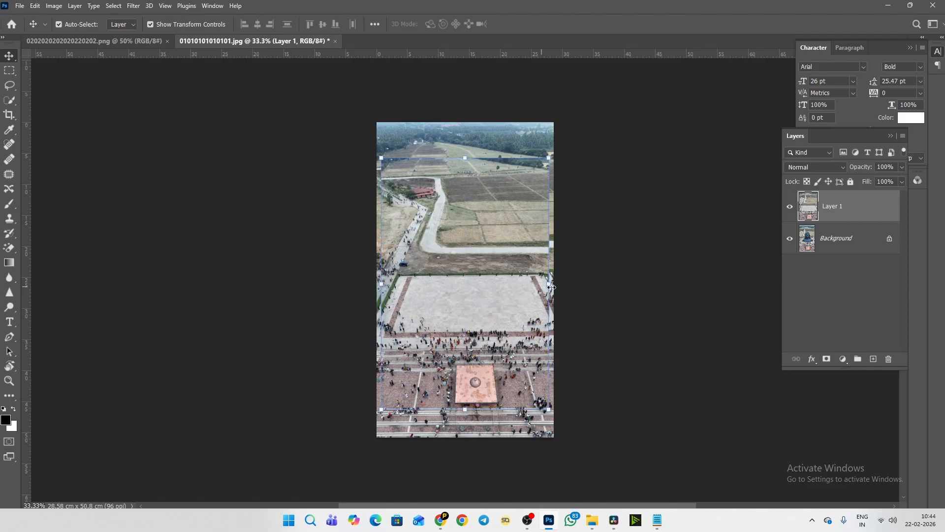
Step: Lower the opacity of Layer 1 to 51% and shift the layer to line its features up with the original still
{"action": "left_click", "coordinate": [902, 168]}
{"action": "left_click", "coordinate": [882, 180]}
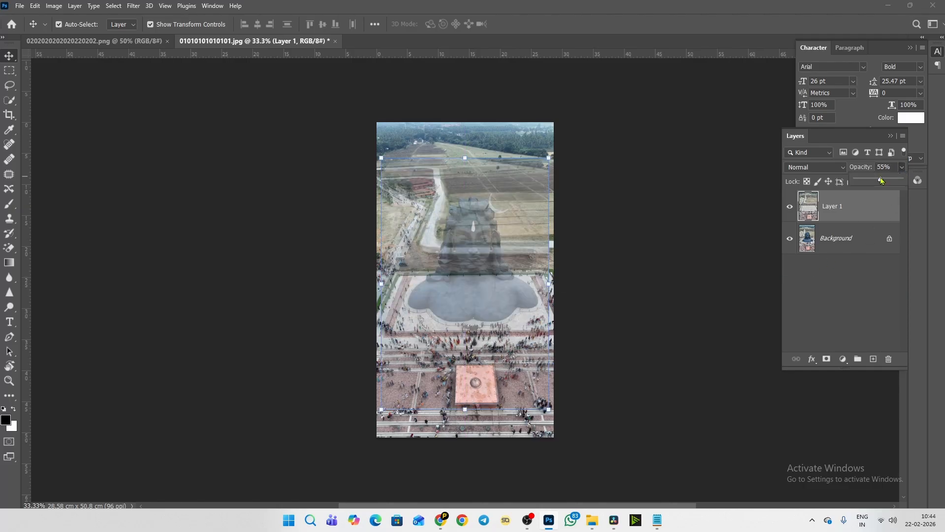
{"action": "left_click", "coordinate": [510, 283]}
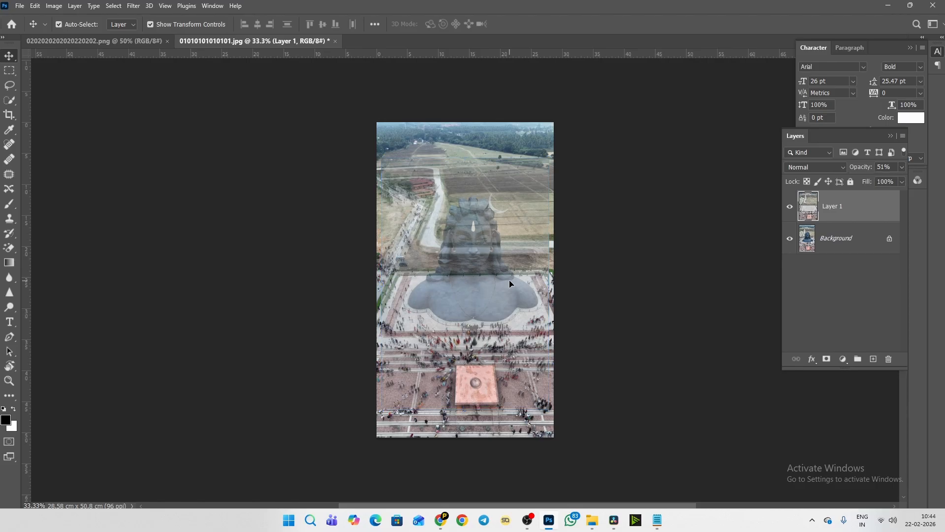
{"action": "left_click_drag", "start_coordinate": [509, 283], "coordinate": [512, 283]}
{"action": "scroll", "coordinate": [573, 256], "scroll_direction": "up", "scroll_amount": 3}
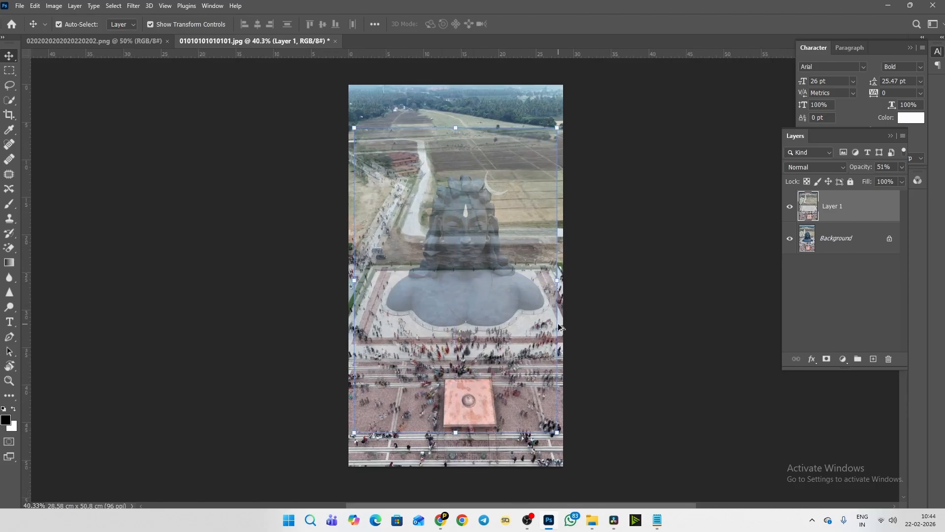
{"action": "left_click_drag", "start_coordinate": [539, 218], "coordinate": [539, 209]}
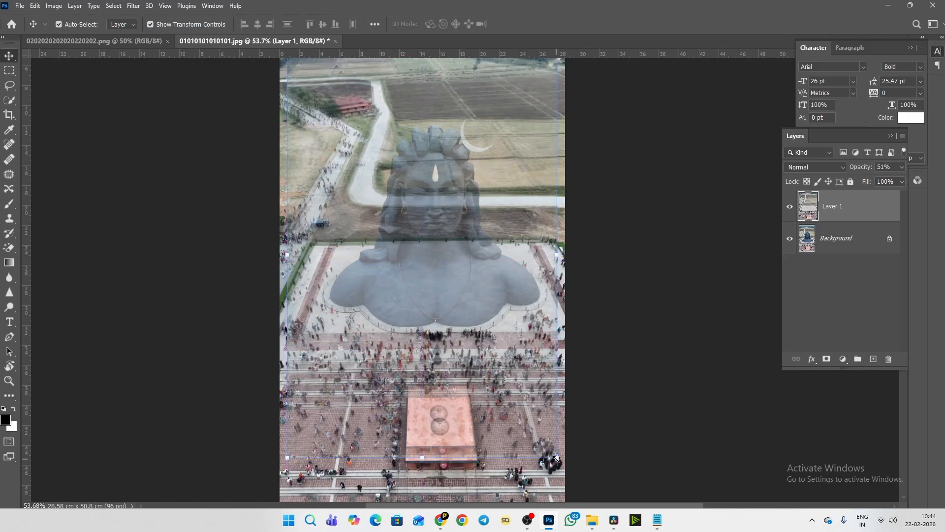
Step: Scale Layer 1 to 105.47% and place it at X 540 px, Y 960 px so it matches the original's width and details
{"action": "left_click_drag", "start_coordinate": [555, 458], "coordinate": [565, 470]}
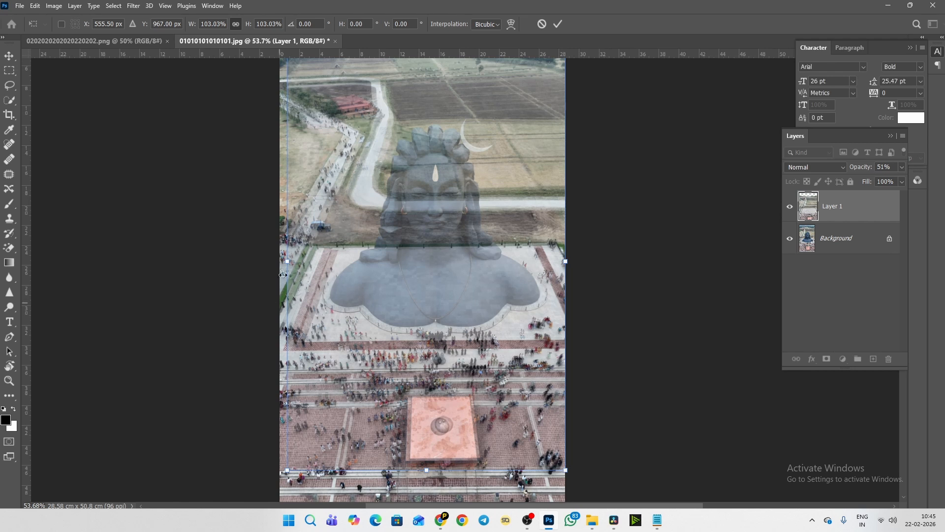
{"action": "left_click_drag", "start_coordinate": [288, 262], "coordinate": [279, 262]}
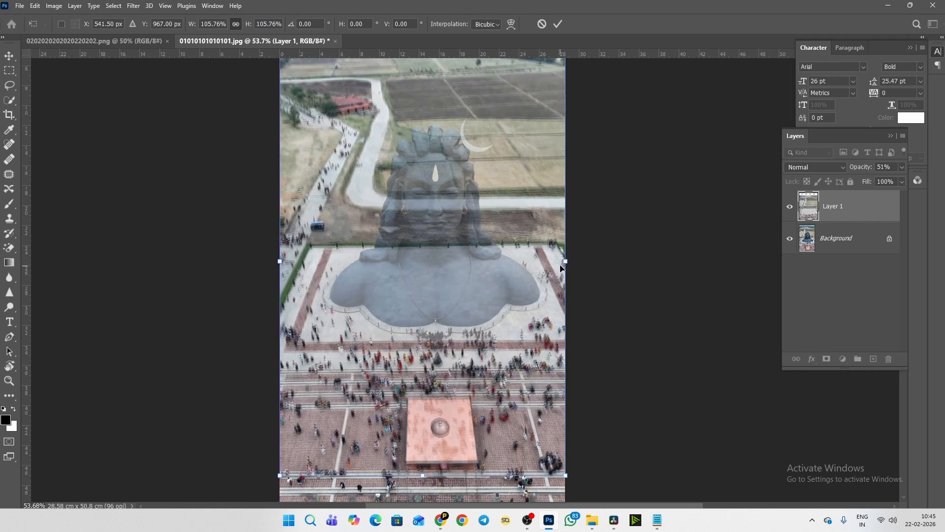
{"action": "left_click_drag", "start_coordinate": [565, 262], "coordinate": [564, 262]}
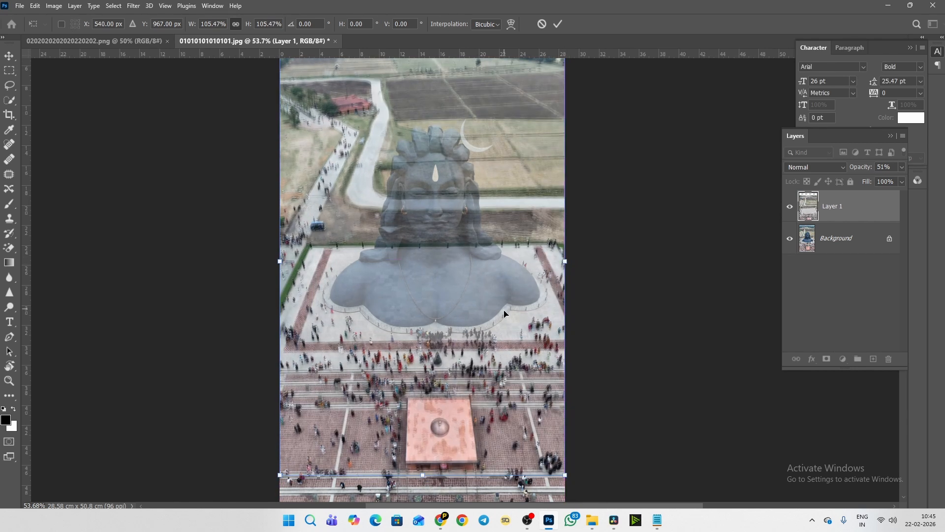
{"action": "left_click_drag", "start_coordinate": [504, 310], "coordinate": [504, 308]}
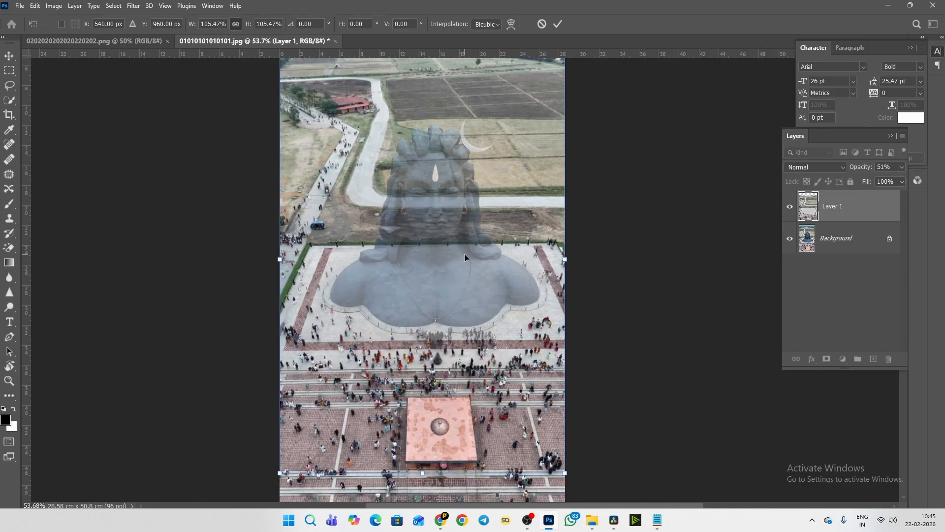
{"action": "scroll", "coordinate": [465, 257], "scroll_direction": "down", "scroll_amount": 3}
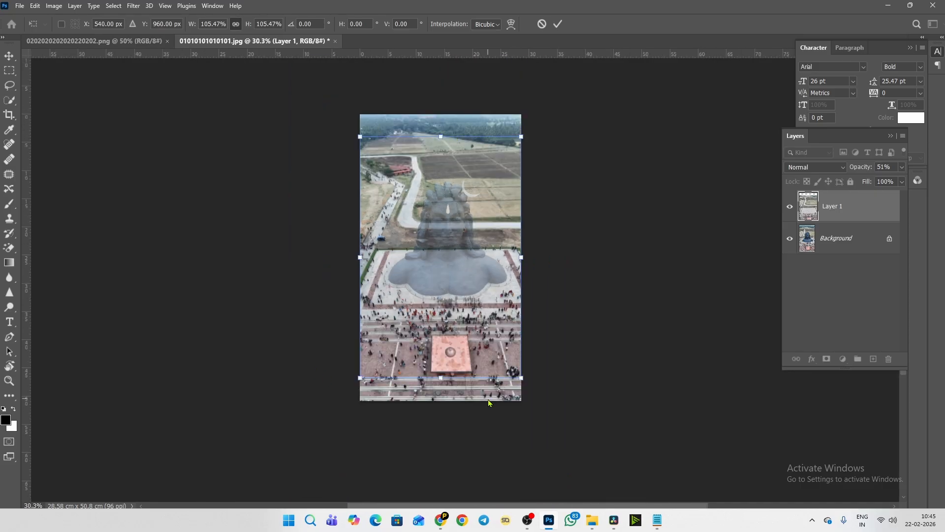
{"action": "scroll", "coordinate": [531, 368], "scroll_direction": "up", "scroll_amount": 2}
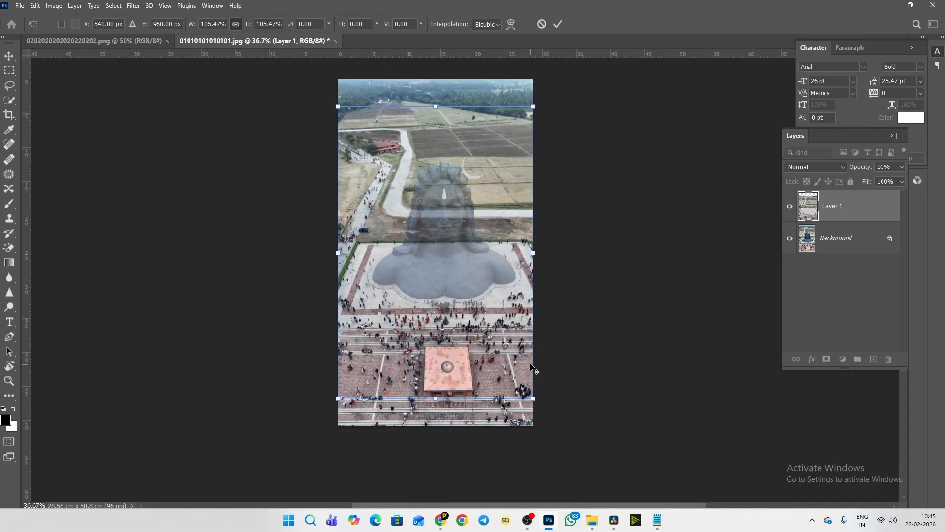
{"action": "scroll", "coordinate": [598, 329], "scroll_direction": "up", "scroll_amount": 2}
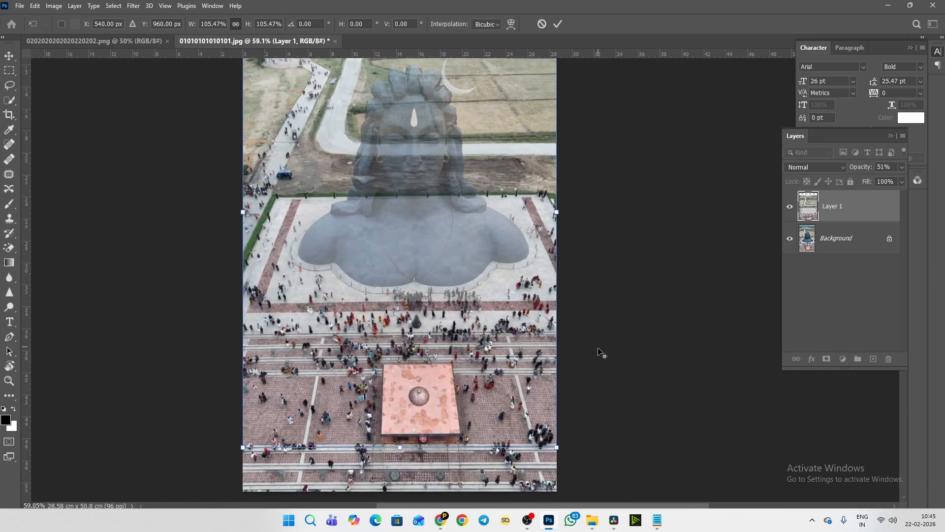
{"action": "left_click_drag", "start_coordinate": [475, 426], "coordinate": [475, 424]}
Step: Restore the opacity of Layer 1 to 100%
{"action": "left_click", "coordinate": [901, 167]}
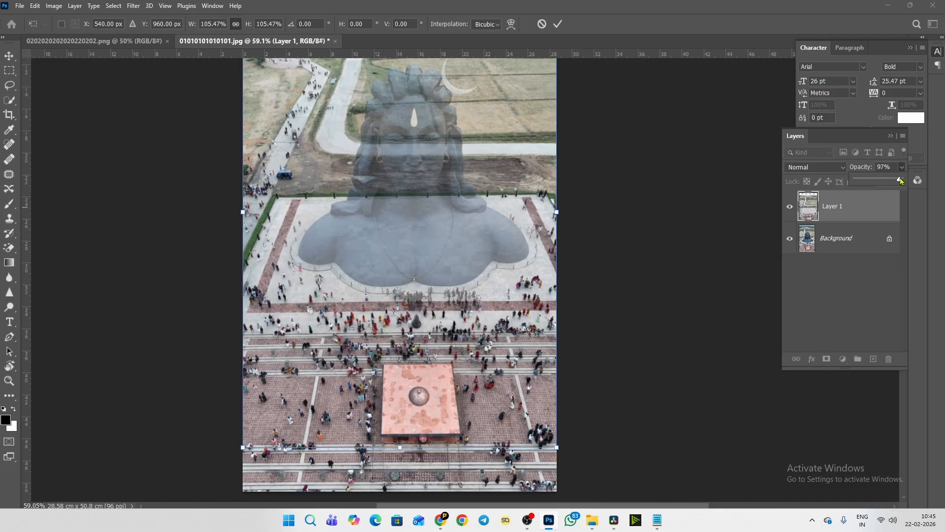
{"action": "left_click_drag", "start_coordinate": [900, 181], "coordinate": [905, 180]}
{"action": "scroll", "coordinate": [610, 212], "scroll_direction": "up", "scroll_amount": 1}
{"action": "scroll", "coordinate": [608, 213], "scroll_direction": "down", "scroll_amount": 3}
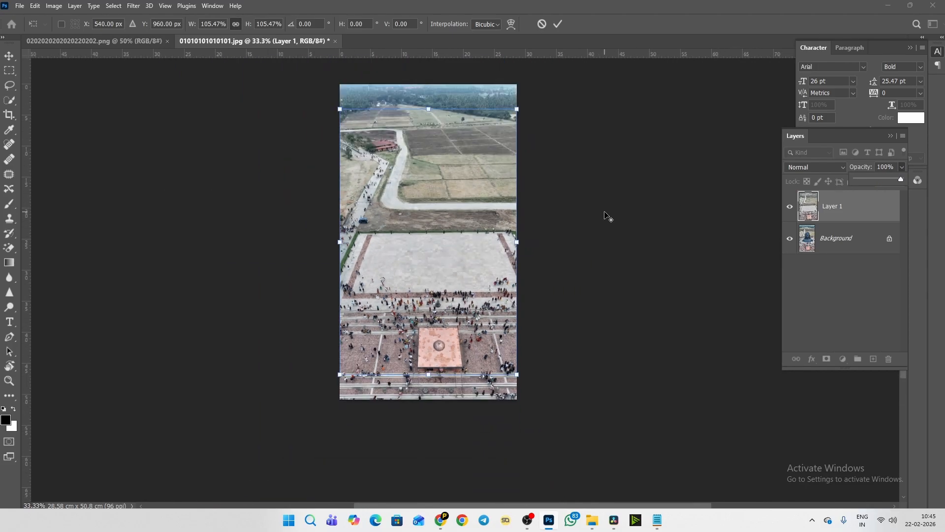
Step: Apply the transform and toggle the visibility of Layer 1 to compare its alignment with the original still
{"action": "left_click", "coordinate": [789, 207]}
{"action": "left_click", "coordinate": [788, 207]}
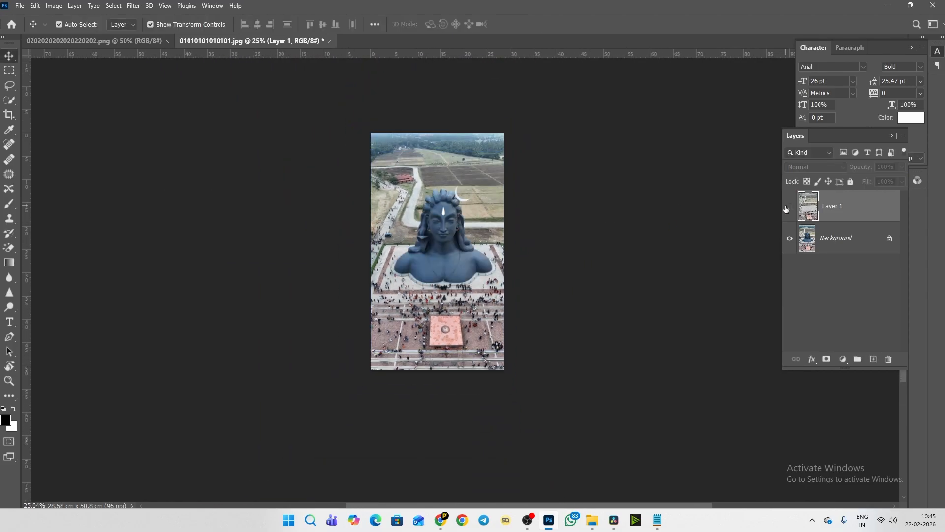
{"action": "left_click", "coordinate": [788, 207]}
{"action": "left_click", "coordinate": [788, 207]}
{"action": "left_click", "coordinate": [789, 208]}
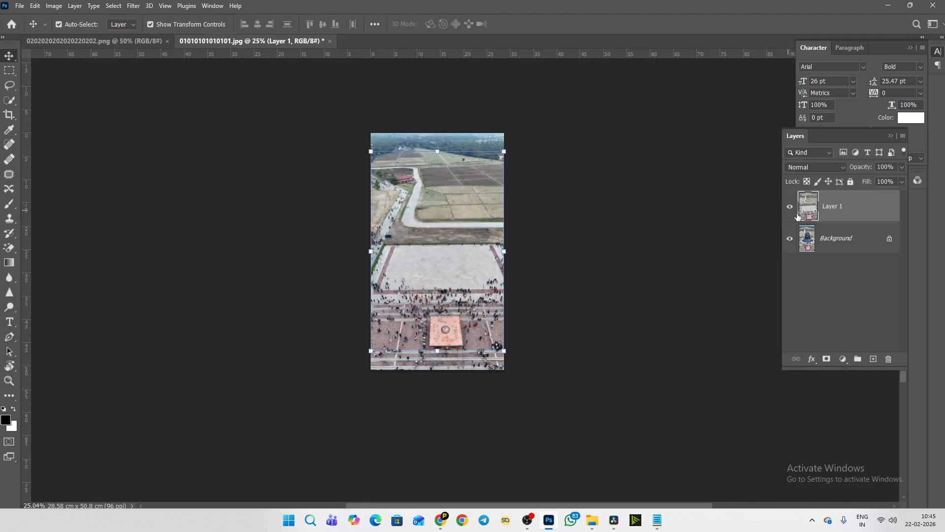
Step: Add a black layer mask to Layer 1 and set up a white Soft Round brush at 80 px with 0% hardness and 100% flow
{"action": "left_click", "coordinate": [829, 364], "text": "alt"}
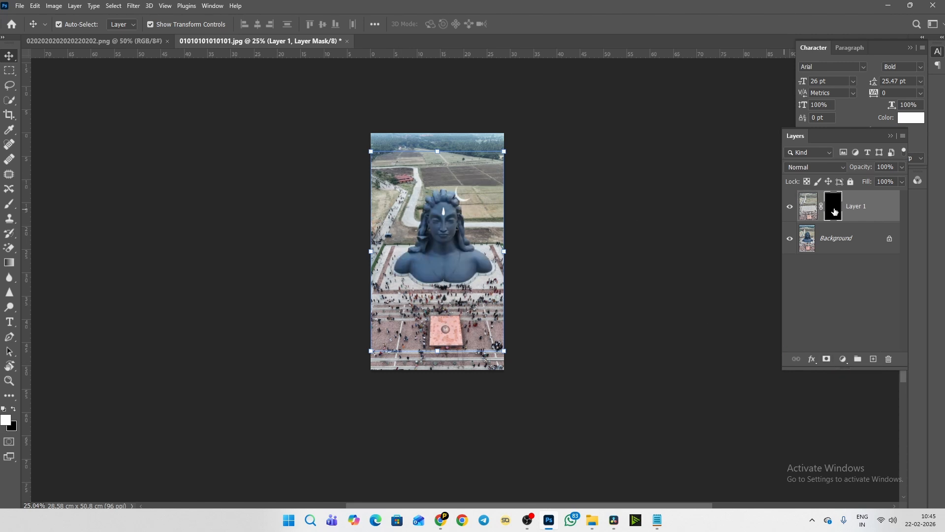
{"action": "key", "text": "b"}
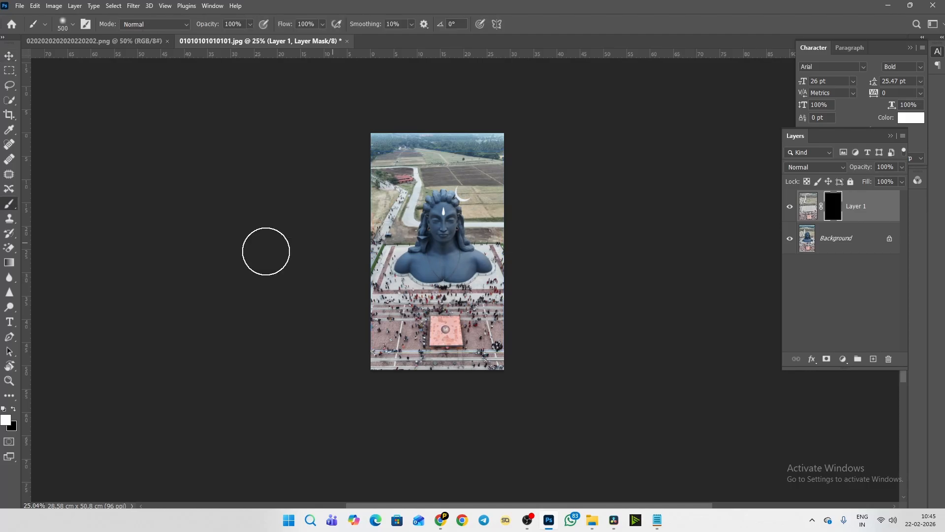
{"action": "scroll", "coordinate": [541, 206], "scroll_direction": "up", "scroll_amount": 5}
{"action": "scroll", "coordinate": [494, 218], "scroll_direction": "up", "scroll_amount": 2}
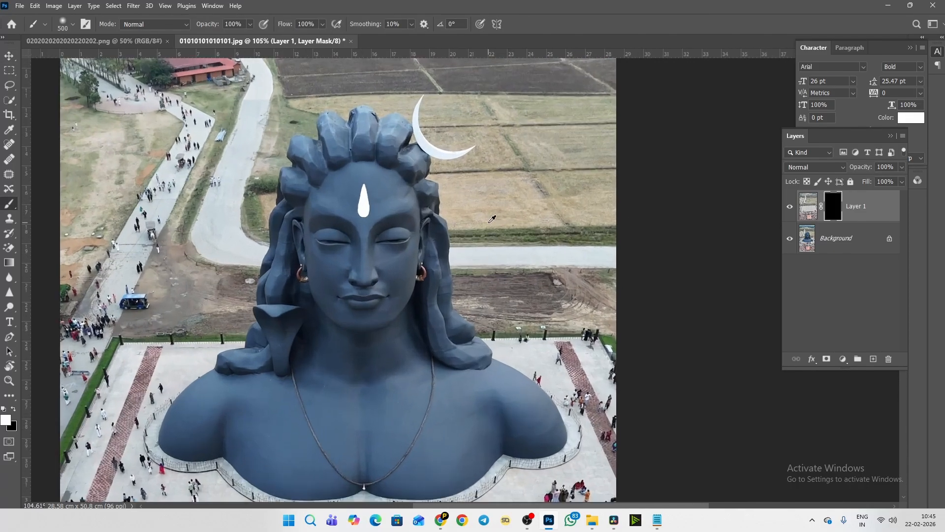
{"action": "key", "text": "bracketleft"}
{"action": "key", "text": "bracketleft"}
{"action": "key", "text": "bracketleft"}
{"action": "key", "text": "bracketleft"}
{"action": "key", "text": "bracketleft"}
{"action": "key", "text": "bracketleft"}
{"action": "key", "text": "bracketleft"}
{"action": "key", "text": "bracketleft"}
{"action": "key", "text": "bracketleft"}
{"action": "left_click", "coordinate": [63, 25]}
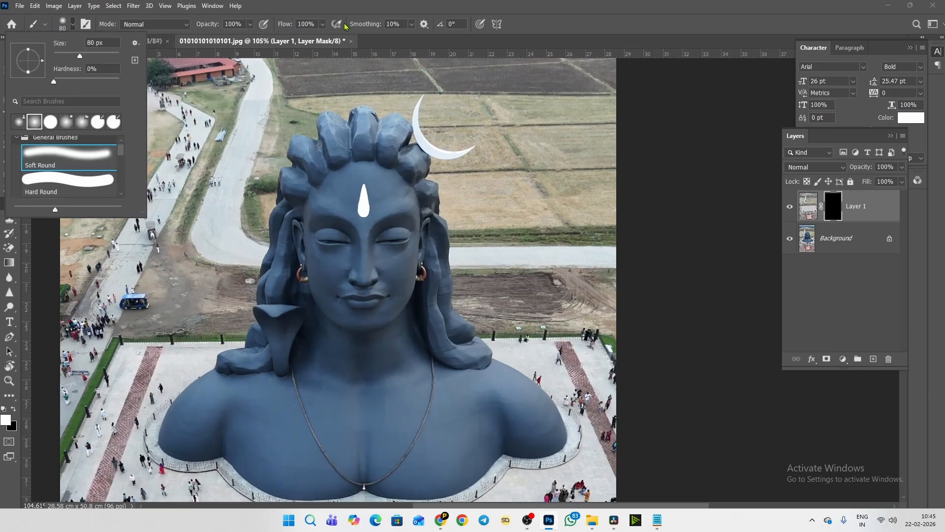
{"action": "left_click", "coordinate": [323, 24]}
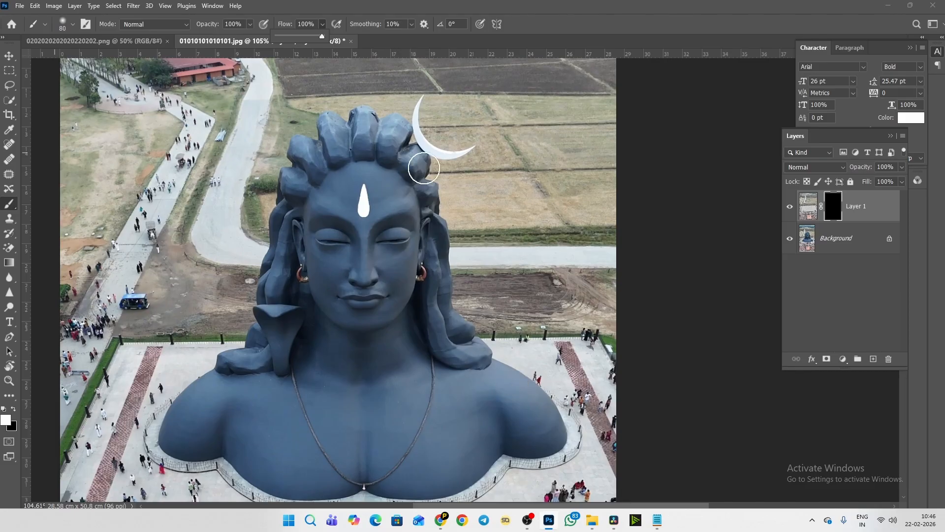
Step: Paint white on the Layer 1 mask over the statue's head, hair, shoulders and chest to reveal the clean background, adjusting brush size as needed
{"action": "mouse_move", "coordinate": [418, 161]}
{"action": "left_mouse_down"}
{"action": "mouse_move", "coordinate": [463, 154]}
{"action": "mouse_move", "coordinate": [411, 121]}
{"action": "mouse_move", "coordinate": [418, 99]}
{"action": "mouse_move", "coordinate": [402, 122]}
{"action": "mouse_move", "coordinate": [295, 131]}
{"action": "mouse_move", "coordinate": [264, 162]}
{"action": "mouse_move", "coordinate": [295, 177]}
{"action": "mouse_move", "coordinate": [336, 146]}
{"action": "mouse_move", "coordinate": [348, 169]}
{"action": "mouse_move", "coordinate": [422, 192]}
{"action": "mouse_move", "coordinate": [436, 211]}
{"action": "mouse_move", "coordinate": [423, 228]}
{"action": "mouse_move", "coordinate": [403, 186]}
{"action": "mouse_move", "coordinate": [454, 242]}
{"action": "mouse_move", "coordinate": [297, 200]}
{"action": "mouse_move", "coordinate": [337, 289]}
{"action": "mouse_move", "coordinate": [479, 361]}
{"action": "mouse_move", "coordinate": [212, 381]}
{"action": "left_mouse_up"}
{"action": "scroll", "coordinate": [213, 394], "scroll_direction": "up", "scroll_amount": 7}
{"action": "key", "text": "bracketleft"}
{"action": "key", "text": "bracketleft"}
{"action": "key", "text": "bracketleft"}
{"action": "key", "text": "bracketleft"}
{"action": "key", "text": "bracketleft"}
{"action": "key", "text": "bracketleft"}
{"action": "mouse_move", "coordinate": [261, 228]}
{"action": "left_mouse_down"}
{"action": "mouse_move", "coordinate": [226, 258]}
{"action": "mouse_move", "coordinate": [182, 349]}
{"action": "mouse_move", "coordinate": [285, 338]}
{"action": "mouse_move", "coordinate": [301, 381]}
{"action": "mouse_move", "coordinate": [426, 450]}
{"action": "mouse_move", "coordinate": [727, 451]}
{"action": "left_mouse_up"}
{"action": "key", "text": "bracketleft"}
{"action": "scroll", "coordinate": [589, 420], "scroll_direction": "right", "scroll_amount": 5}
{"action": "mouse_move", "coordinate": [536, 393]}
{"action": "left_mouse_down"}
{"action": "mouse_move", "coordinate": [613, 375]}
{"action": "mouse_move", "coordinate": [632, 341]}
{"action": "mouse_move", "coordinate": [574, 287]}
{"action": "mouse_move", "coordinate": [472, 339]}
{"action": "left_mouse_up"}
{"action": "scroll", "coordinate": [472, 339], "scroll_direction": "down", "scroll_amount": 5}
{"action": "key", "text": "bracketright"}
{"action": "key", "text": "bracketright"}
{"action": "key", "text": "bracketright"}
{"action": "key", "text": "bracketright"}
{"action": "key", "text": "bracketright"}
{"action": "mouse_move", "coordinate": [512, 305]}
{"action": "left_mouse_down"}
{"action": "mouse_move", "coordinate": [491, 338]}
{"action": "mouse_move", "coordinate": [292, 342]}
{"action": "mouse_move", "coordinate": [418, 367]}
{"action": "left_mouse_up"}
Step: Paint away the remaining statue edges inside the curved railing with a smaller white brush, leaving the railing and crowd intact
{"action": "scroll", "coordinate": [308, 391], "scroll_direction": "up", "scroll_amount": 4}
{"action": "key", "text": "bracketleft"}
{"action": "key", "text": "bracketleft"}
{"action": "key", "text": "bracketleft"}
{"action": "key", "text": "bracketleft"}
{"action": "key", "text": "bracketleft"}
{"action": "key", "text": "bracketleft"}
{"action": "key", "text": "bracketleft"}
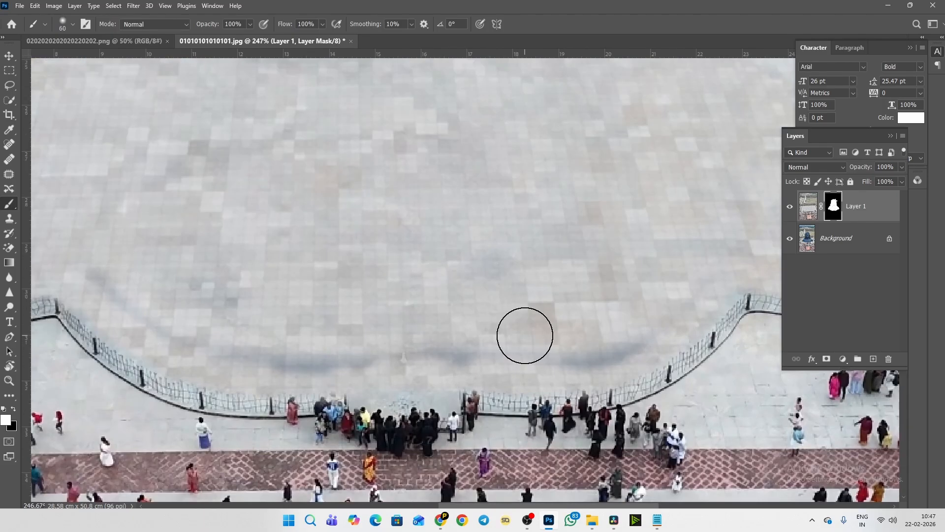
{"action": "left_click_drag", "start_coordinate": [523, 335], "coordinate": [640, 339]}
{"action": "left_click_drag", "start_coordinate": [654, 272], "coordinate": [290, 355]}
Step: Touch up the mask with black near the people beside the railing's end, switch back to white and enlarge the brush to 45 px
{"action": "key", "text": "x"}
{"action": "left_click", "coordinate": [475, 173]}
{"action": "scroll", "coordinate": [480, 177], "scroll_direction": "up", "scroll_amount": 4}
{"action": "key", "text": "x"}
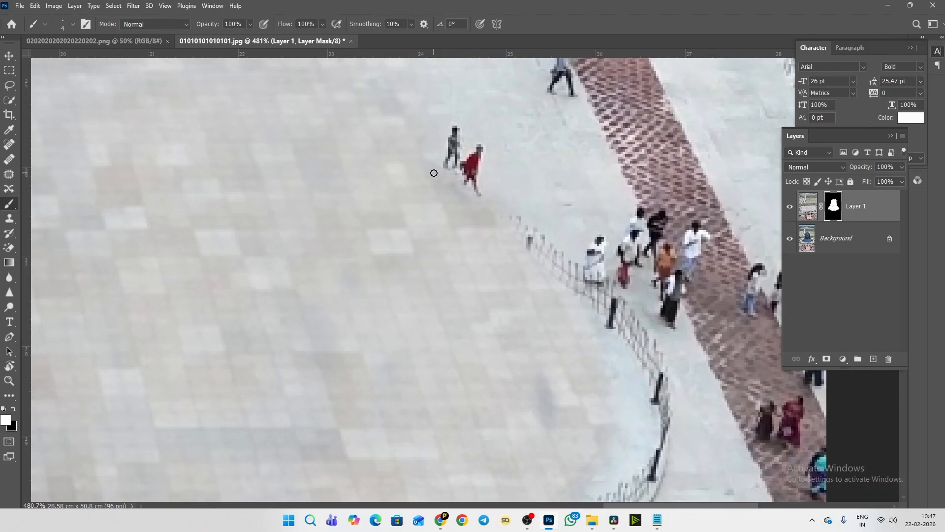
{"action": "scroll", "coordinate": [432, 172], "scroll_direction": "down", "scroll_amount": 15}
{"action": "key", "text": "bracketright"}
{"action": "scroll", "coordinate": [412, 196], "scroll_direction": "down", "scroll_amount": 6}
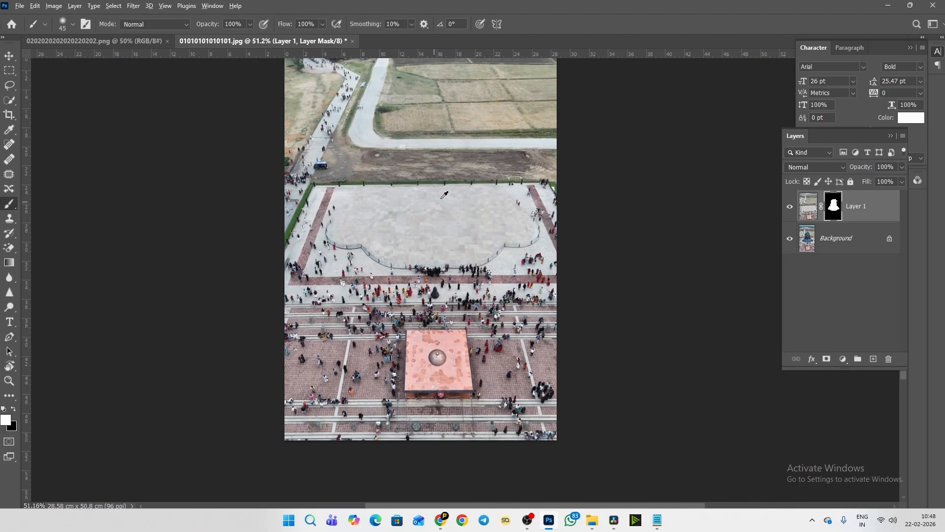
Step: Toggle the visibility of the masked Layer 1 to compare the cleaned plate with the original statue image
{"action": "key", "text": "v"}
{"action": "left_click", "coordinate": [605, 277]}
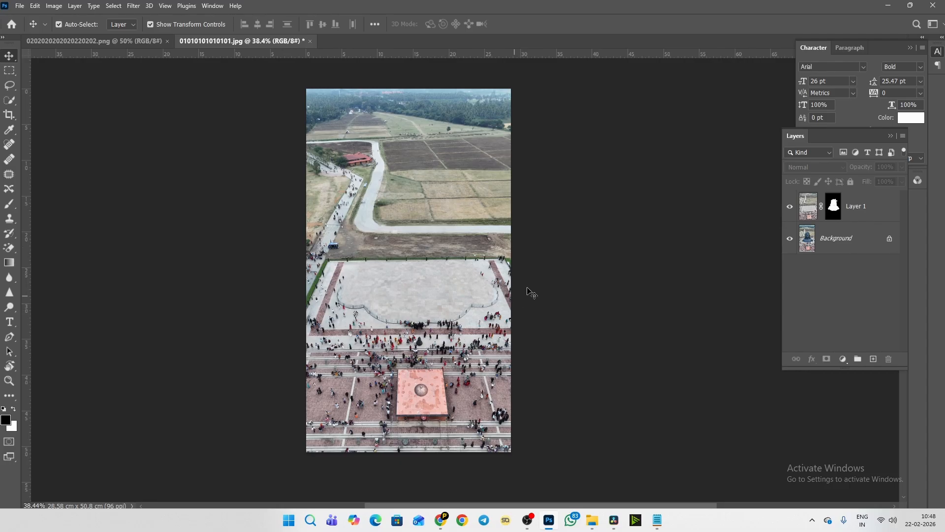
{"action": "left_click", "coordinate": [791, 208]}
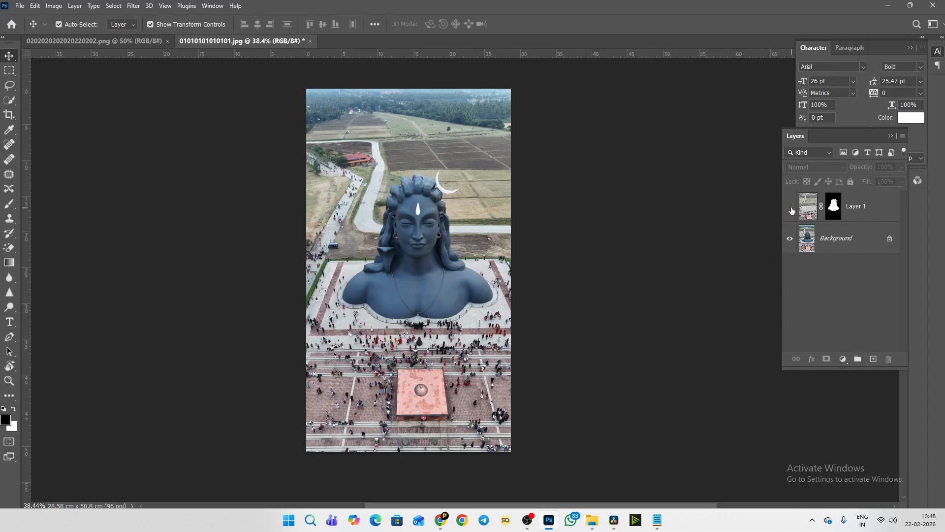
{"action": "left_click", "coordinate": [790, 207]}
{"action": "left_click", "coordinate": [790, 207]}
{"action": "left_click", "coordinate": [790, 207]}
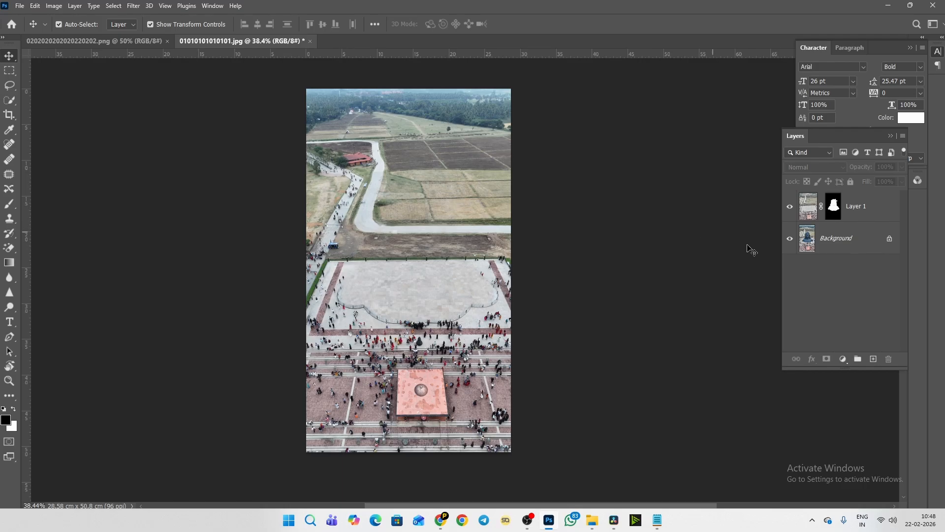
Step: Select the Background layer, and hide and reshow Layer 1 to check the statue's position against the clean plate
{"action": "left_click", "coordinate": [811, 247]}
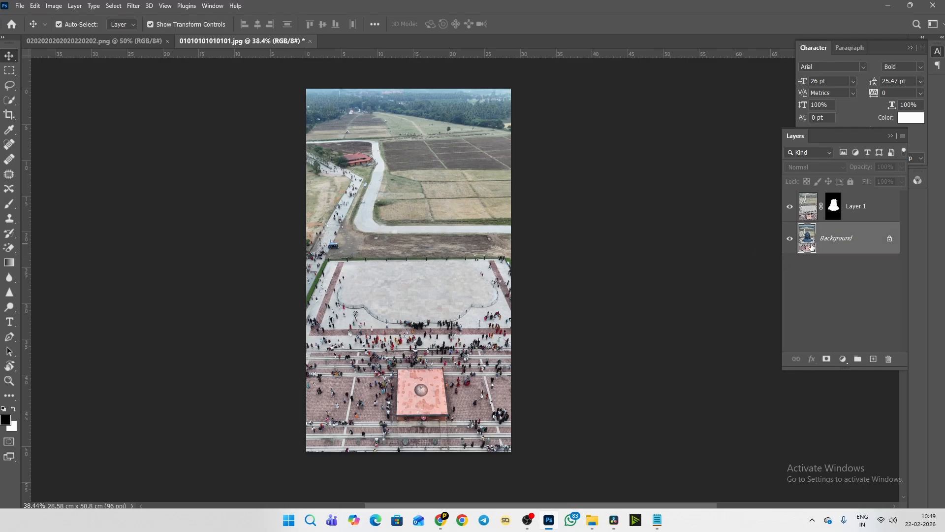
{"action": "left_click", "coordinate": [789, 207]}
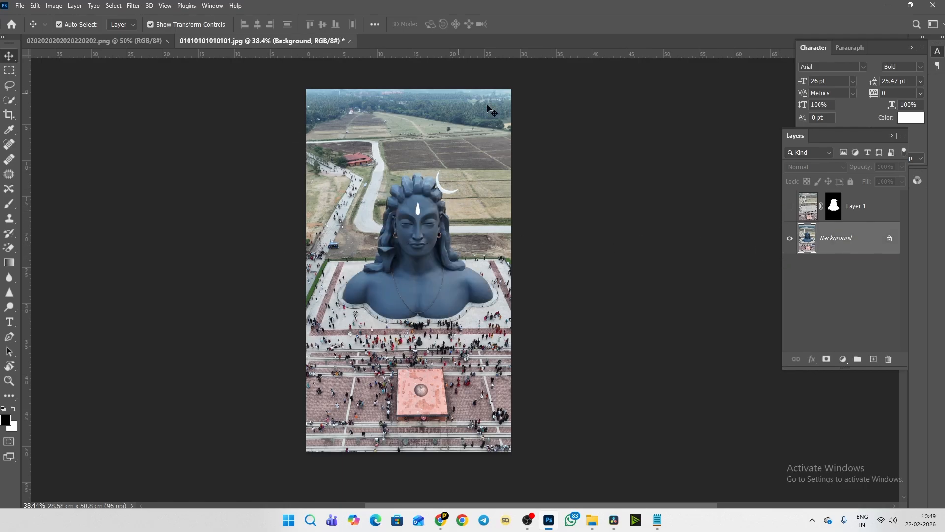
{"action": "left_click", "coordinate": [790, 207]}
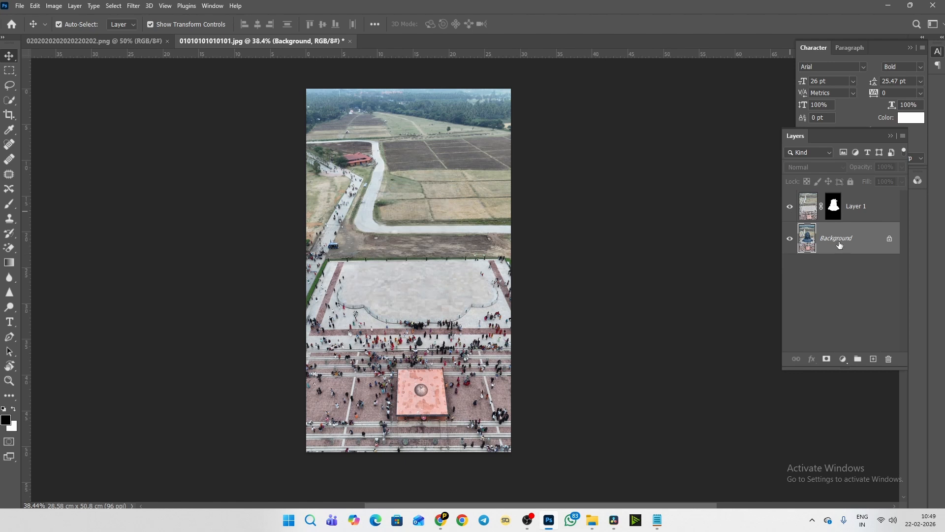
Step: Open the options for saving a copy of the statue-free image and choose the JPEG format
{"action": "key", "text": "ctrl"}
{"action": "key", "text": "ctrl+s"}
{"action": "left_click", "coordinate": [292, 324]}
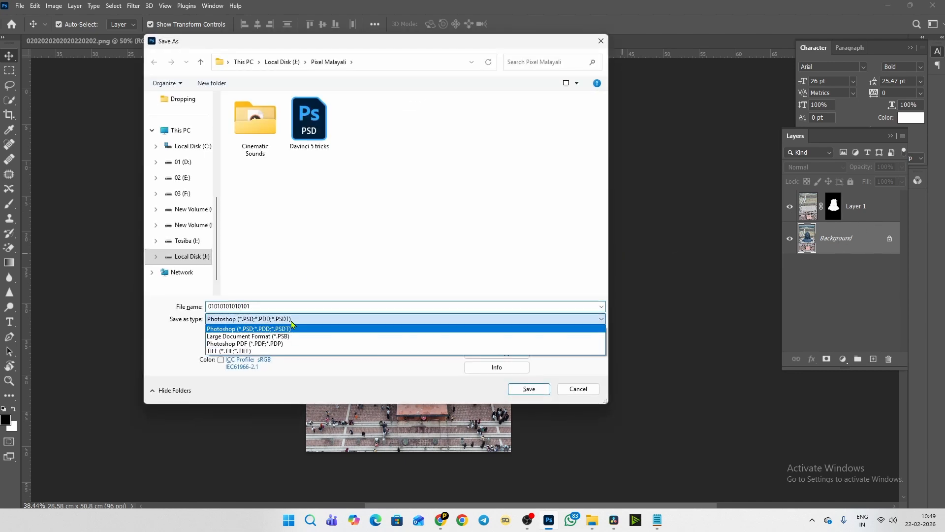
{"action": "left_click", "coordinate": [475, 353]}
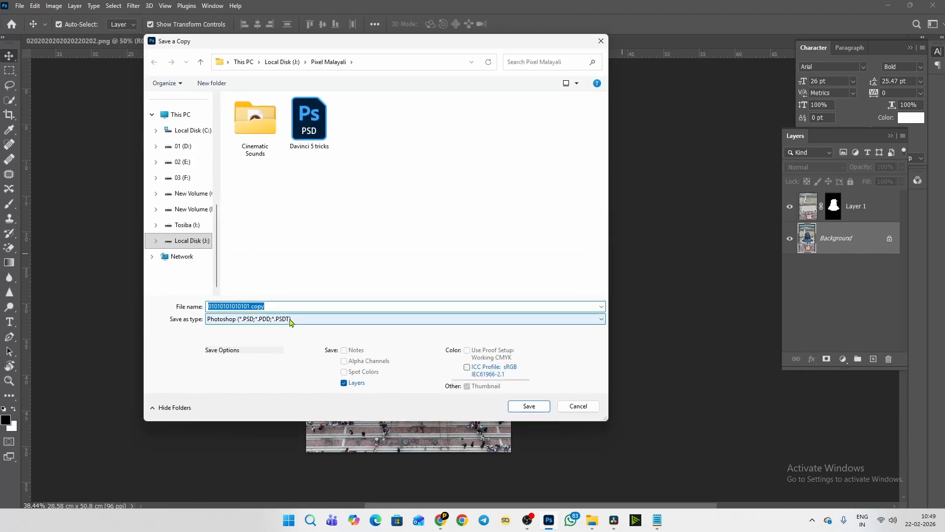
{"action": "left_click", "coordinate": [290, 322]}
{"action": "left_click", "coordinate": [274, 395]}
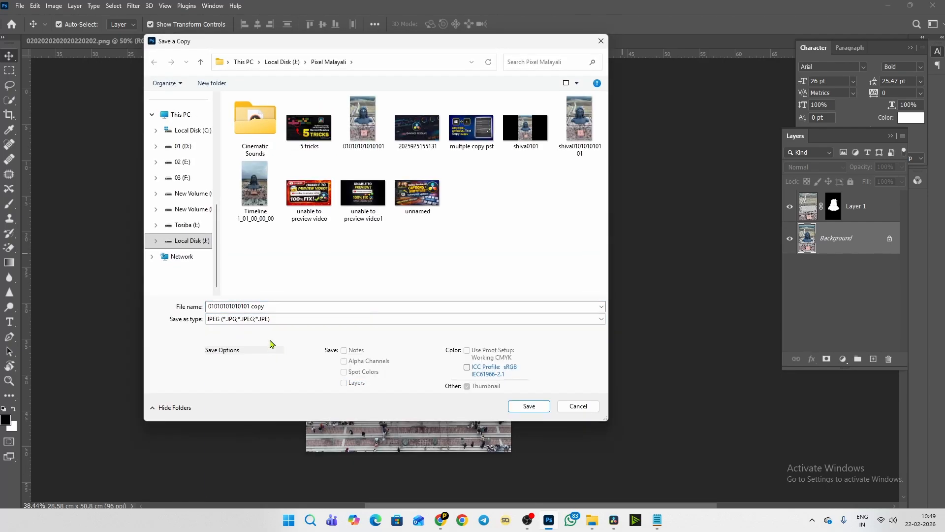
Step: Create a folder named Shiva inside the Pixel Malayali folder and open it as the save location
{"action": "left_click", "coordinate": [276, 307]}
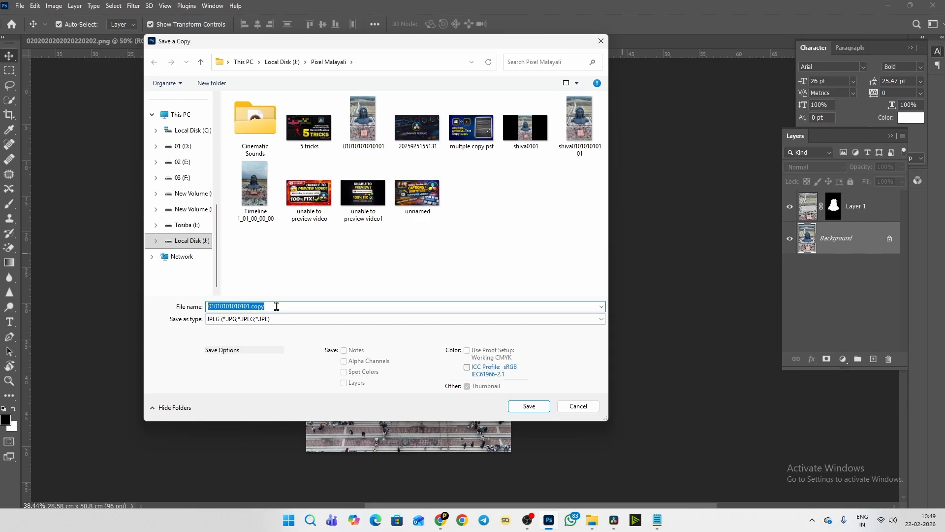
{"action": "left_click", "coordinate": [212, 83]}
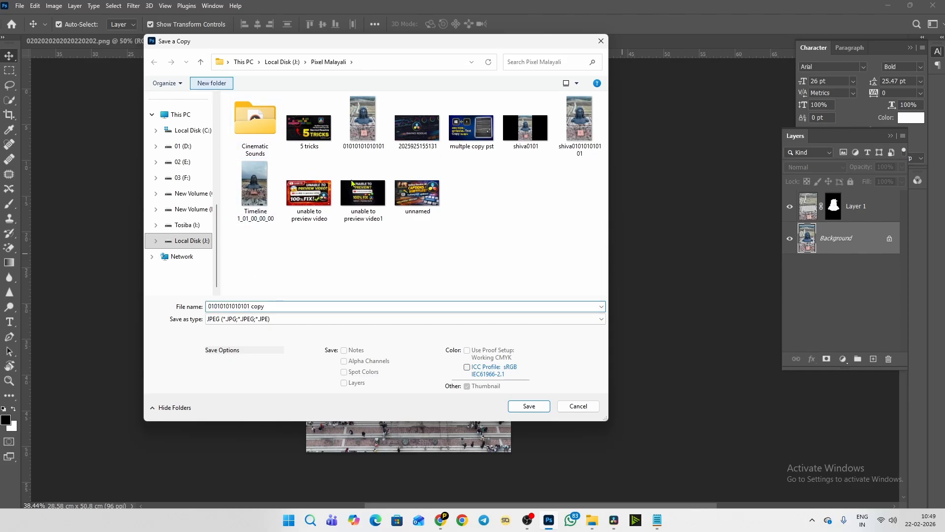
{"action": "type", "text": "Shiva"}
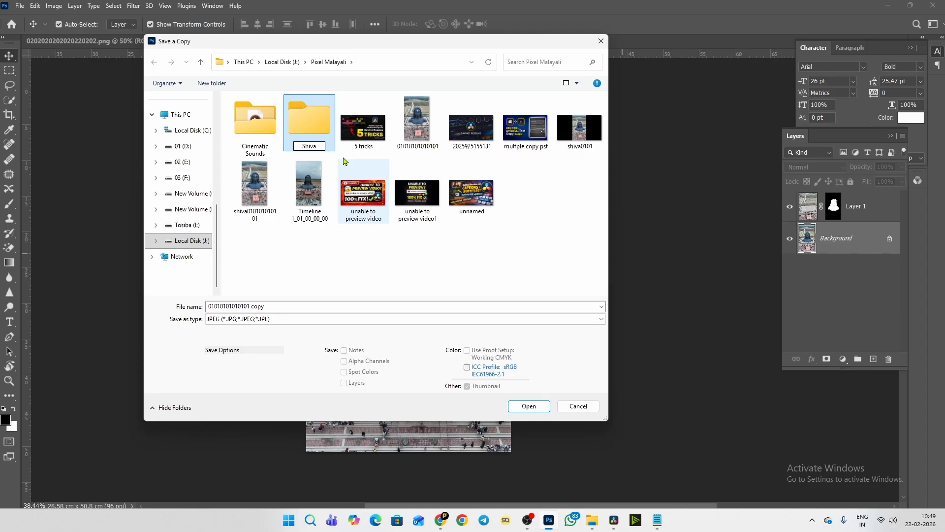
{"action": "key", "text": "Return"}
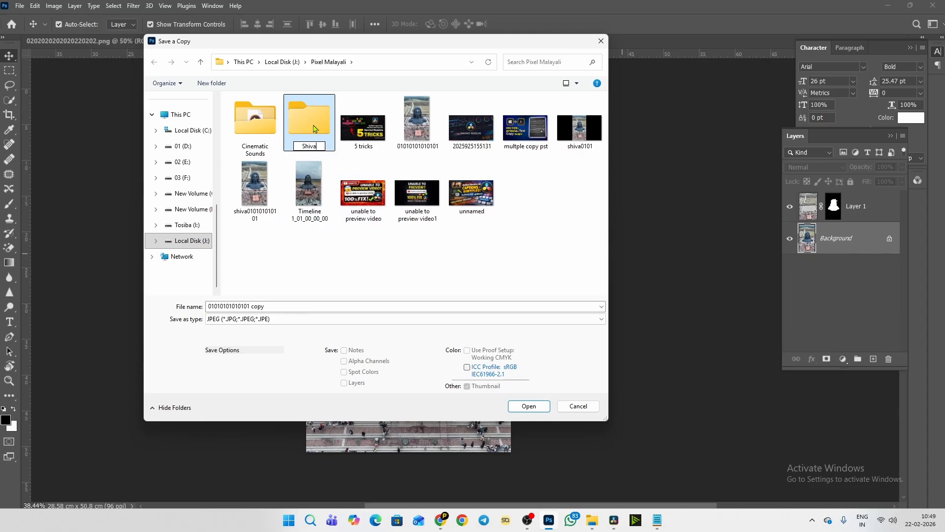
{"action": "double_click", "coordinate": [314, 125]}
Step: Name the copy 01 and save it as a Baseline ("Standard") JPEG at quality 12, Maximum
{"action": "left_click", "coordinate": [327, 308]}
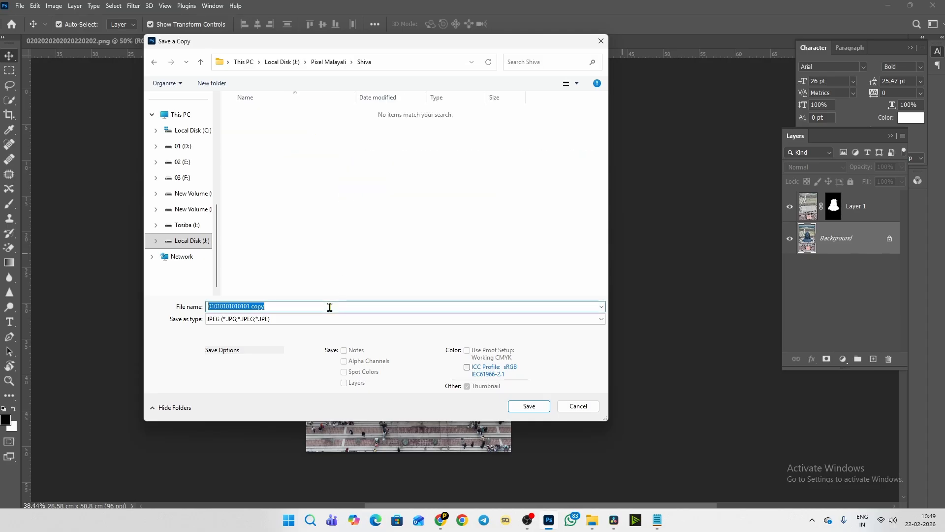
{"action": "type", "text": "01"}
{"action": "left_click", "coordinate": [541, 405]}
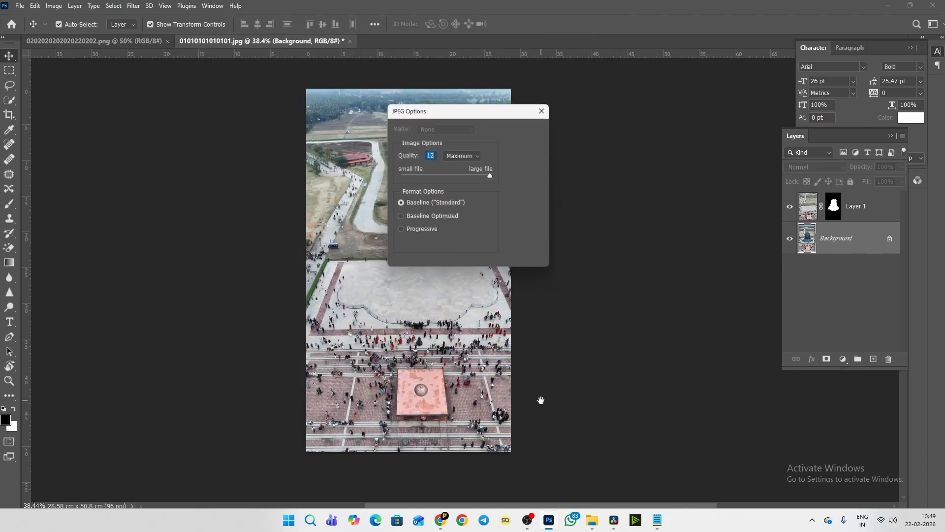
{"action": "left_click", "coordinate": [534, 129]}
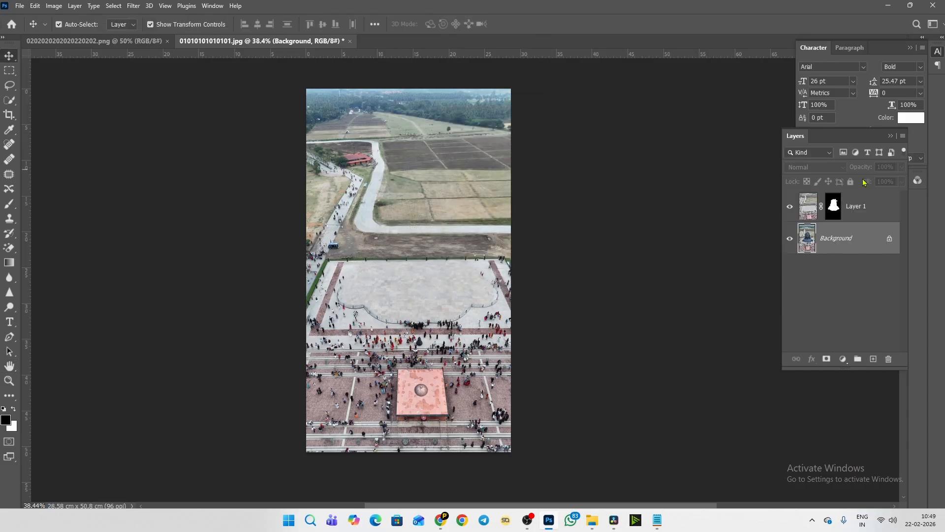
Step: Hide Layer 1 and select the whole statue on the Background layer with a rectangular Object Selection around it
{"action": "left_click", "coordinate": [790, 206]}
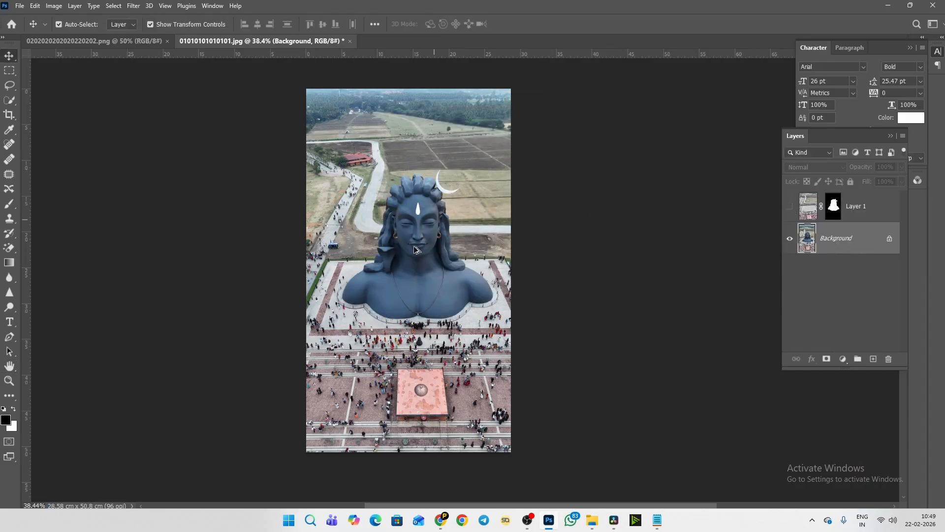
{"action": "scroll", "coordinate": [412, 250], "scroll_direction": "up", "scroll_amount": 2}
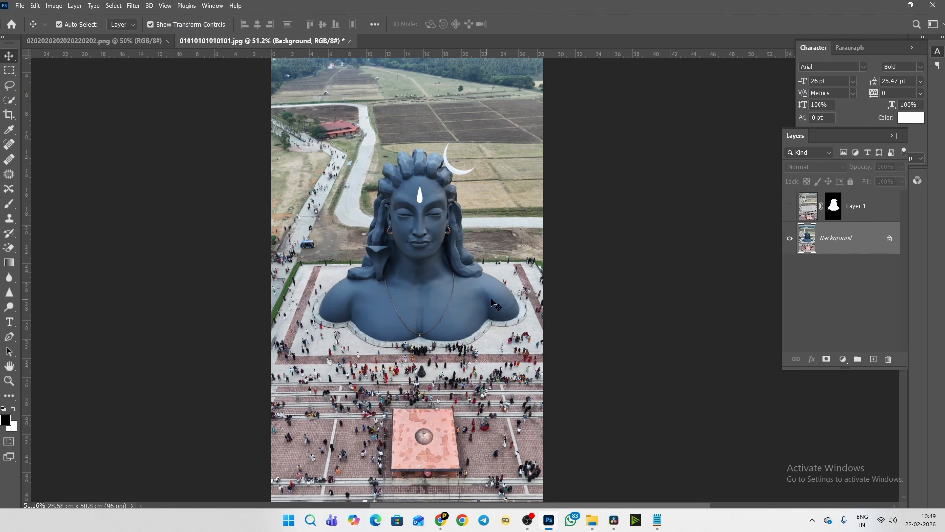
{"action": "left_click", "coordinate": [9, 101]}
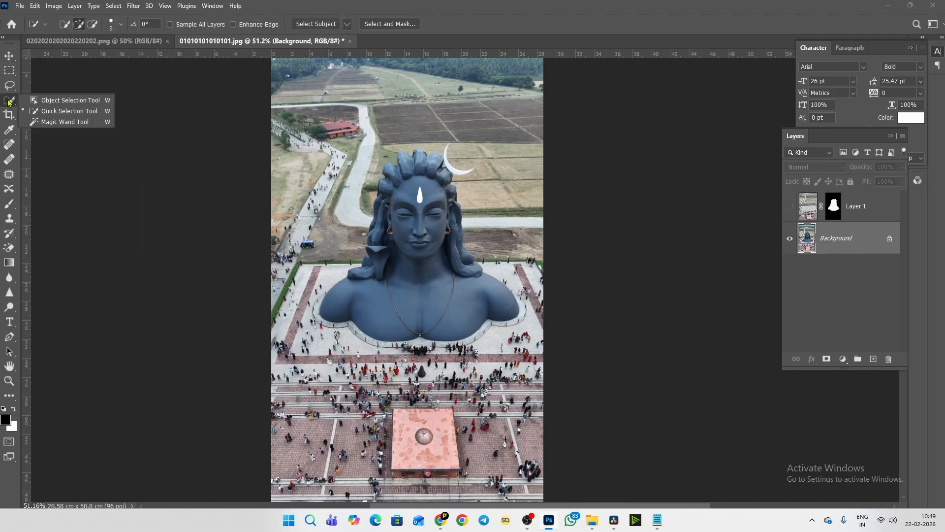
{"action": "left_click", "coordinate": [77, 104]}
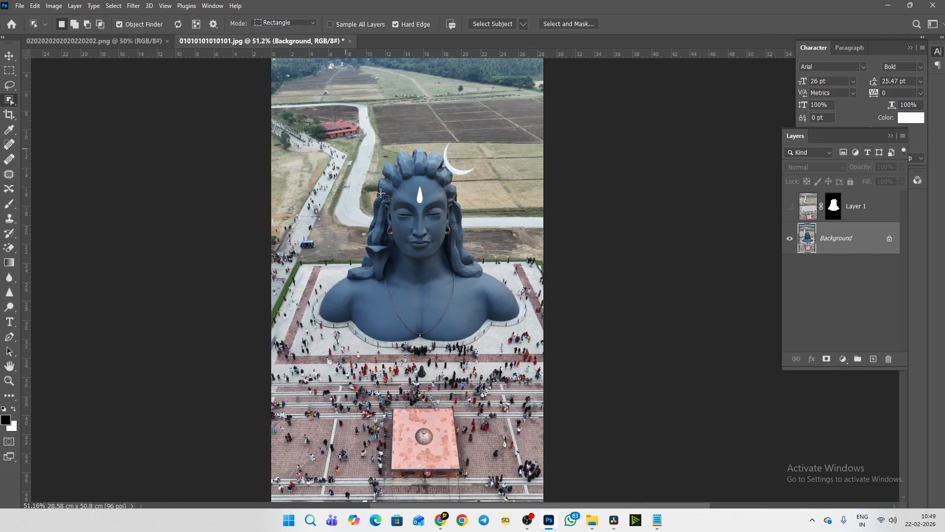
{"action": "left_click_drag", "start_coordinate": [431, 235], "coordinate": [524, 353]}
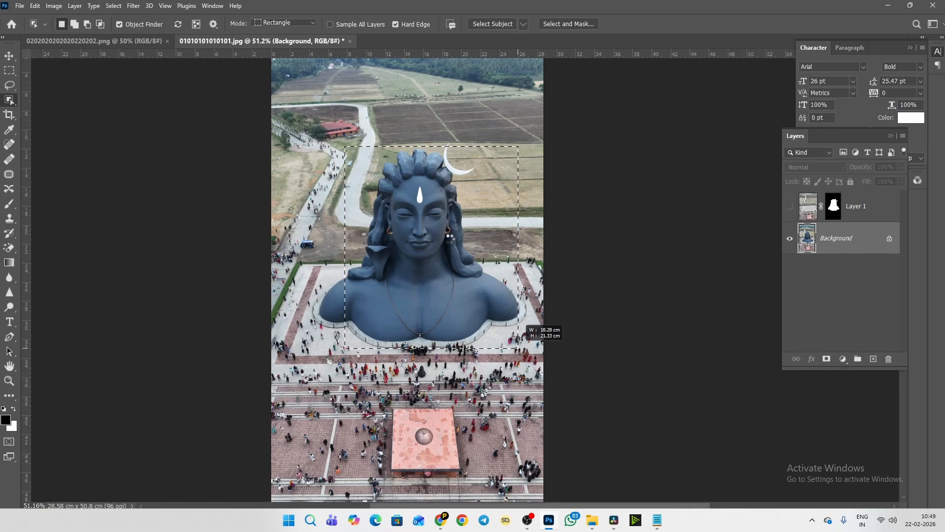
{"action": "left_click_drag", "start_coordinate": [517, 348], "coordinate": [518, 348]}
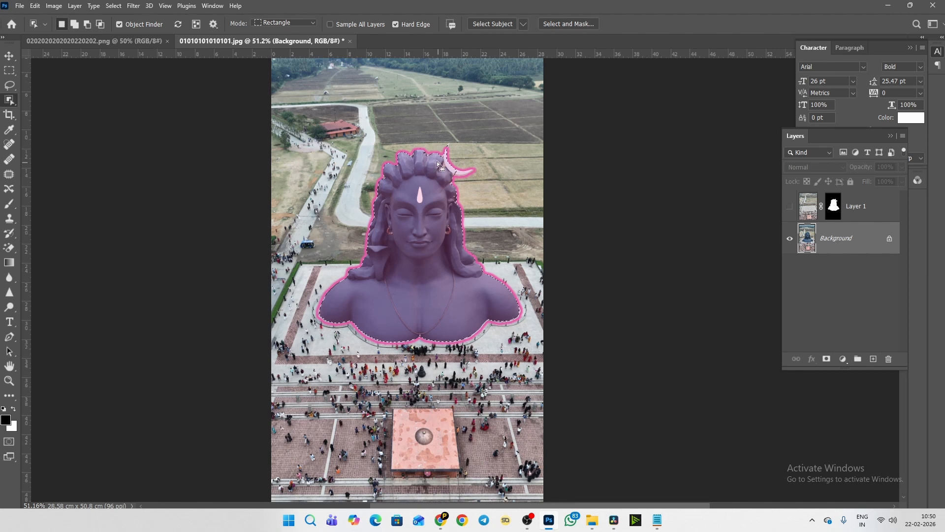
Step: Check the selection around the statue's outline and convert it into a layer mask that isolates the statue
{"action": "scroll", "coordinate": [473, 182], "scroll_direction": "up", "scroll_amount": 4, "text": "alt"}
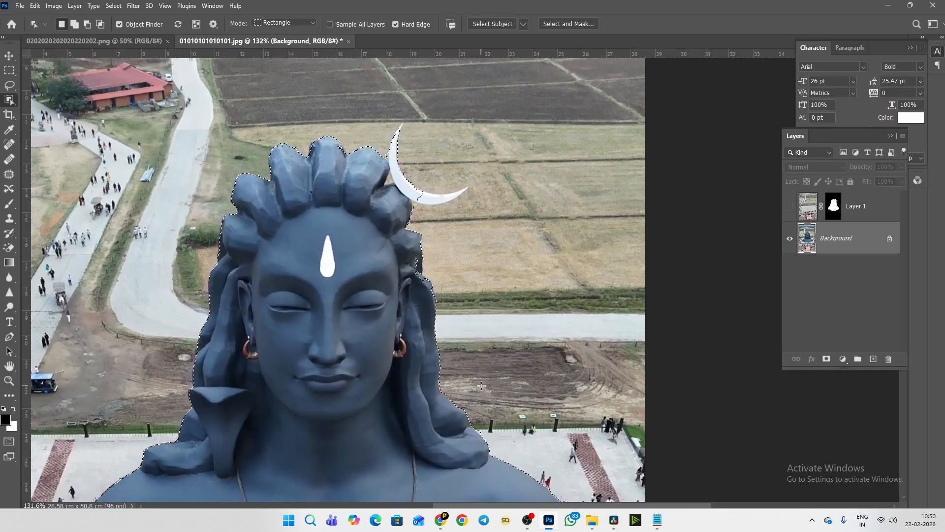
{"action": "scroll", "coordinate": [426, 298], "scroll_direction": "down", "scroll_amount": 3}
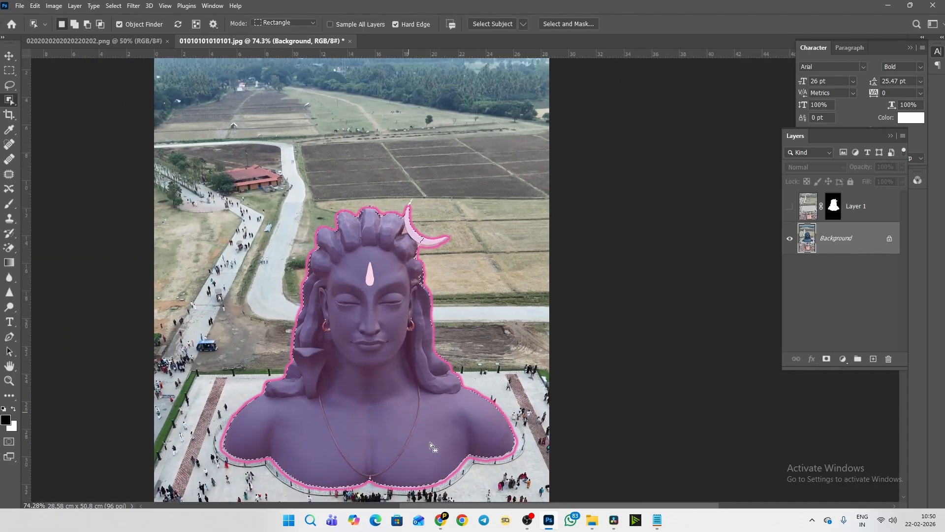
{"action": "scroll", "coordinate": [397, 356], "scroll_direction": "down", "scroll_amount": 2}
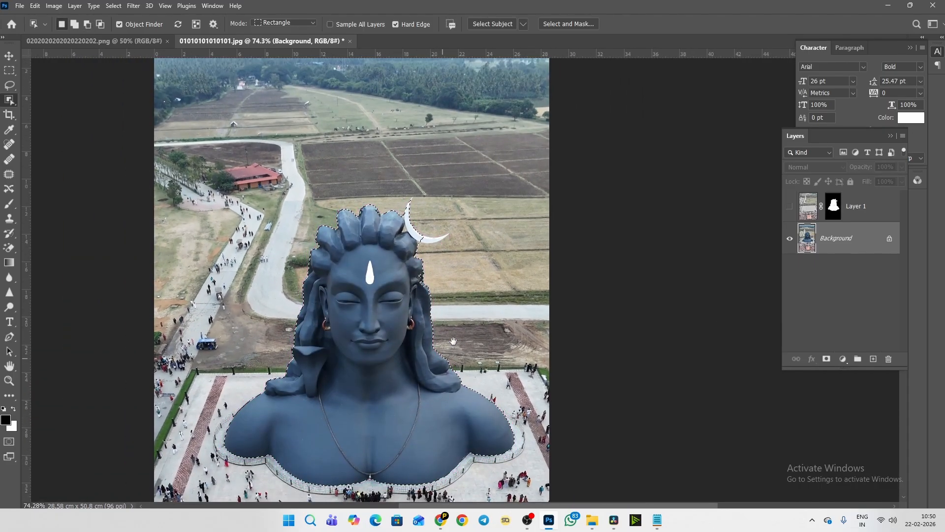
{"action": "scroll", "coordinate": [389, 246], "scroll_direction": "left", "scroll_amount": 1}
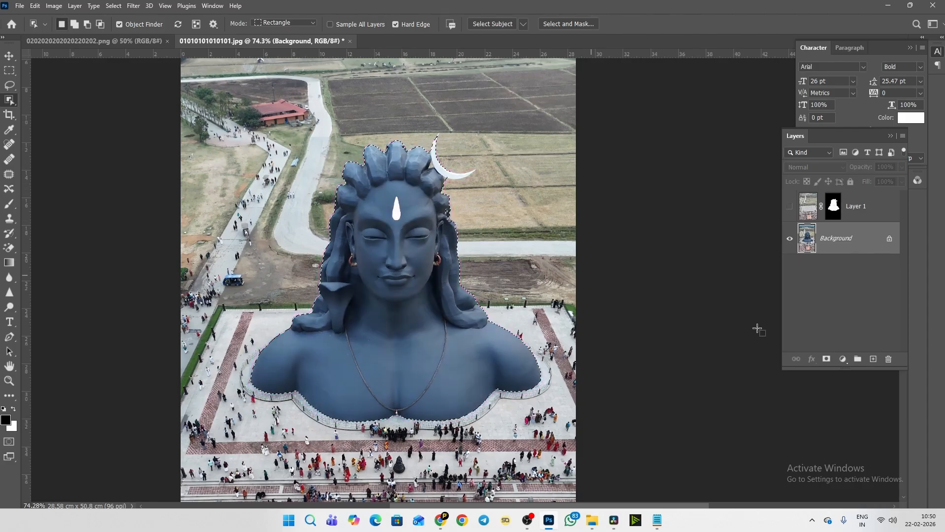
{"action": "left_click", "coordinate": [827, 359]}
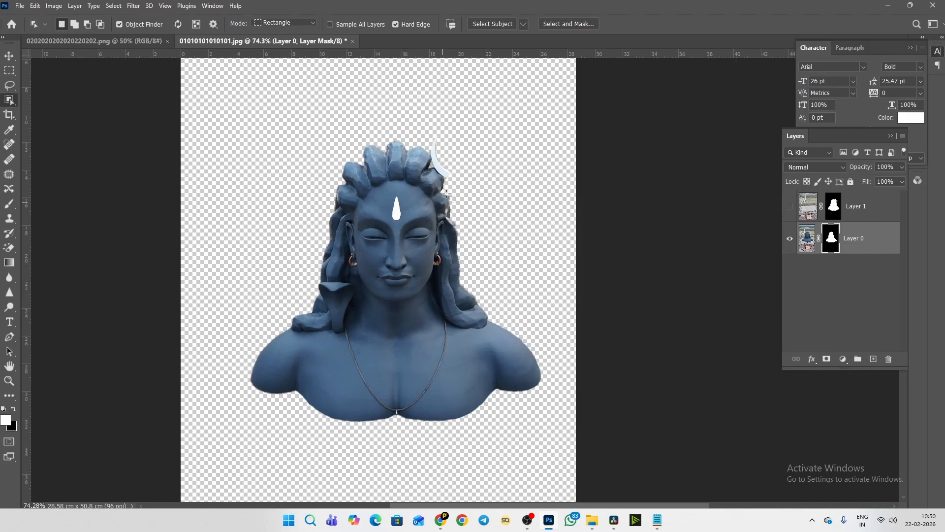
Step: Paint white on the Layer 0 mask with a 15 px brush to restore the crescent moon's missing tip
{"action": "scroll", "coordinate": [448, 195], "scroll_direction": "up", "scroll_amount": 4}
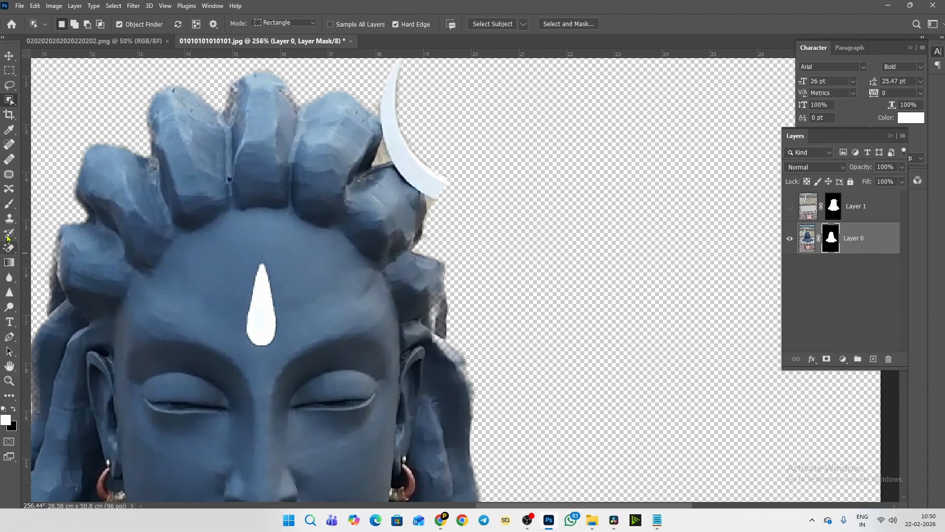
{"action": "left_click", "coordinate": [9, 203]}
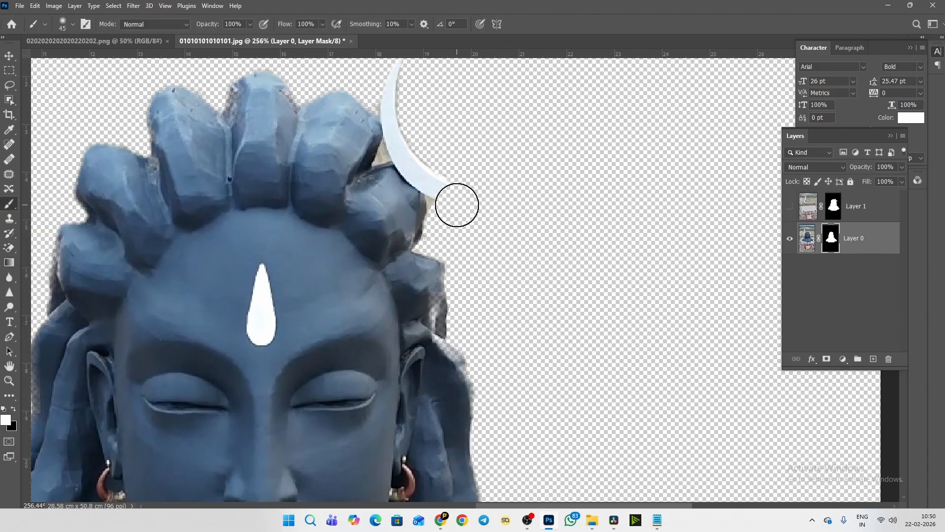
{"action": "key", "text": "bracketleft"}
{"action": "key", "text": "bracketleft"}
{"action": "key", "text": "bracketleft"}
{"action": "key", "text": "bracketleft"}
{"action": "left_click_drag", "start_coordinate": [438, 190], "coordinate": [461, 201]}
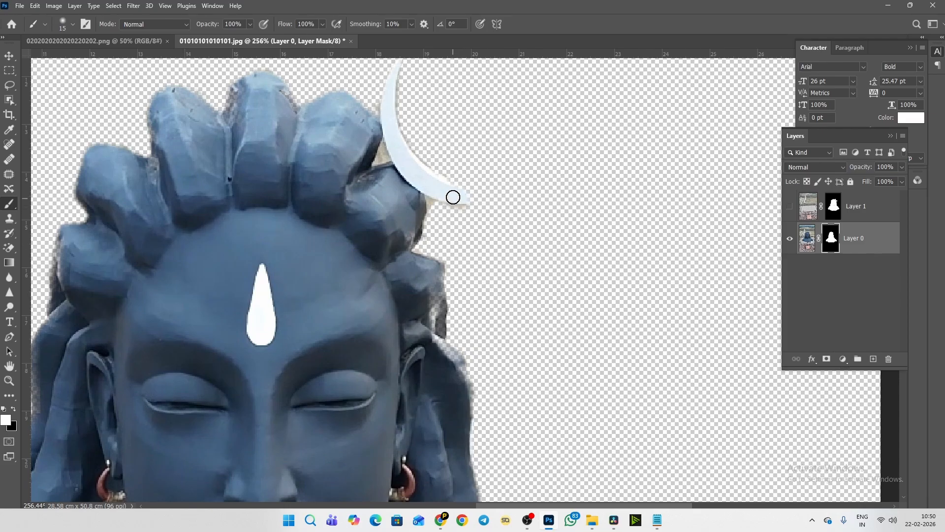
{"action": "mouse_move", "coordinate": [462, 202]}
{"action": "left_mouse_down"}
{"action": "mouse_move", "coordinate": [489, 201]}
{"action": "mouse_move", "coordinate": [461, 195]}
{"action": "mouse_move", "coordinate": [508, 198]}
{"action": "mouse_move", "coordinate": [516, 194]}
{"action": "mouse_move", "coordinate": [490, 197]}
{"action": "mouse_move", "coordinate": [536, 175]}
{"action": "mouse_move", "coordinate": [500, 190]}
{"action": "mouse_move", "coordinate": [532, 176]}
{"action": "mouse_move", "coordinate": [476, 190]}
{"action": "mouse_move", "coordinate": [427, 176]}
{"action": "mouse_move", "coordinate": [499, 192]}
{"action": "mouse_move", "coordinate": [445, 194]}
{"action": "left_mouse_up"}
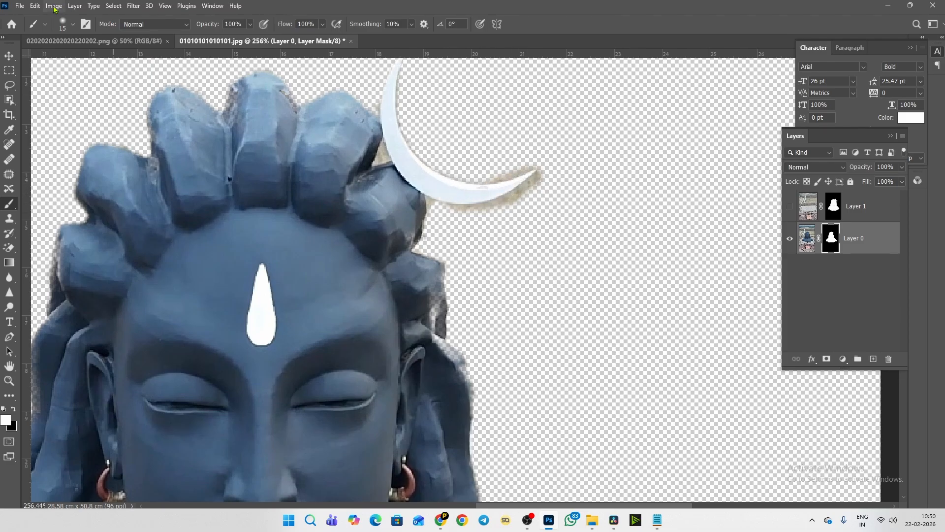
Step: Switch the brush to Hard Round and undo the stray dab beside the crescent moon
{"action": "left_click", "coordinate": [72, 24]}
{"action": "left_click", "coordinate": [46, 181]}
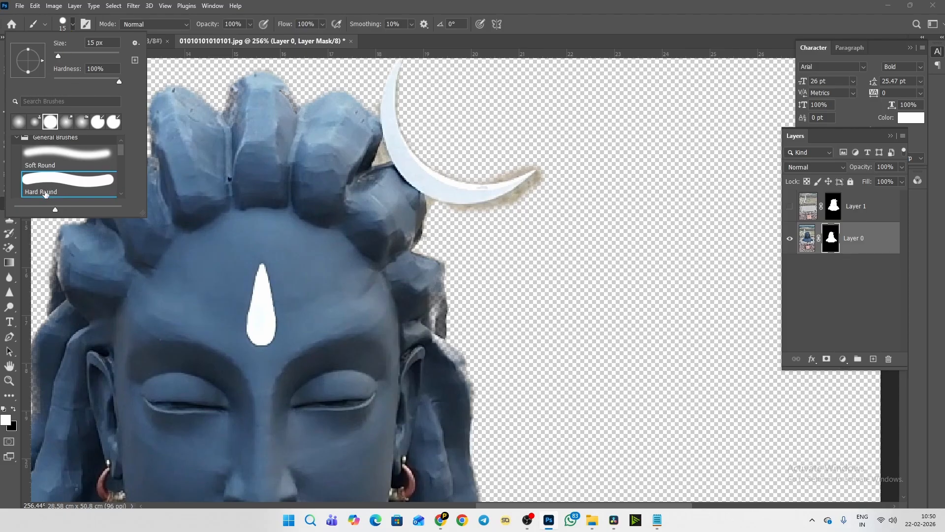
{"action": "left_click", "coordinate": [567, 225]}
{"action": "scroll", "coordinate": [597, 220], "scroll_direction": "up", "scroll_amount": 3}
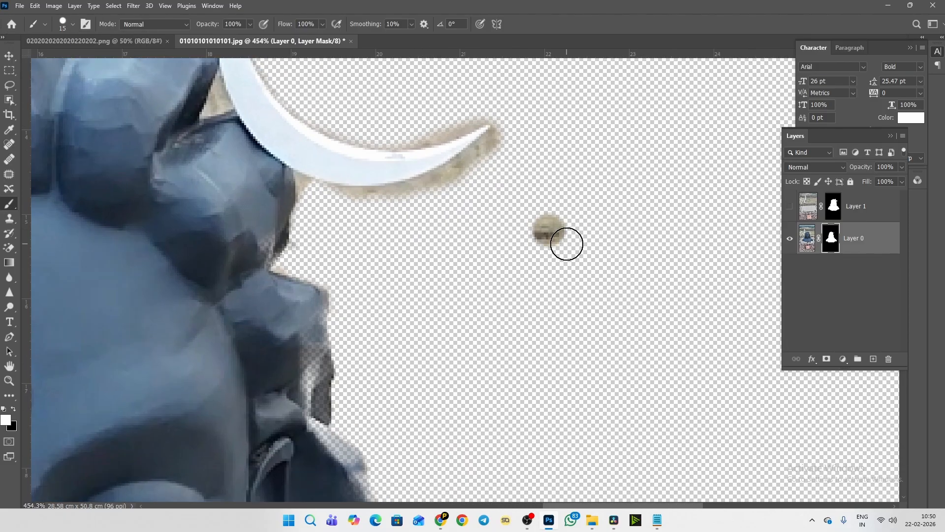
{"action": "key", "text": "ctrl+z"}
Step: Paint black on the Layer 0 mask with a 3 px to 7 px brush to remove the background fringe around the crescent's tip and lower edge
{"action": "key", "text": "bracketleft"}
{"action": "key", "text": "bracketleft"}
{"action": "key", "text": "bracketleft"}
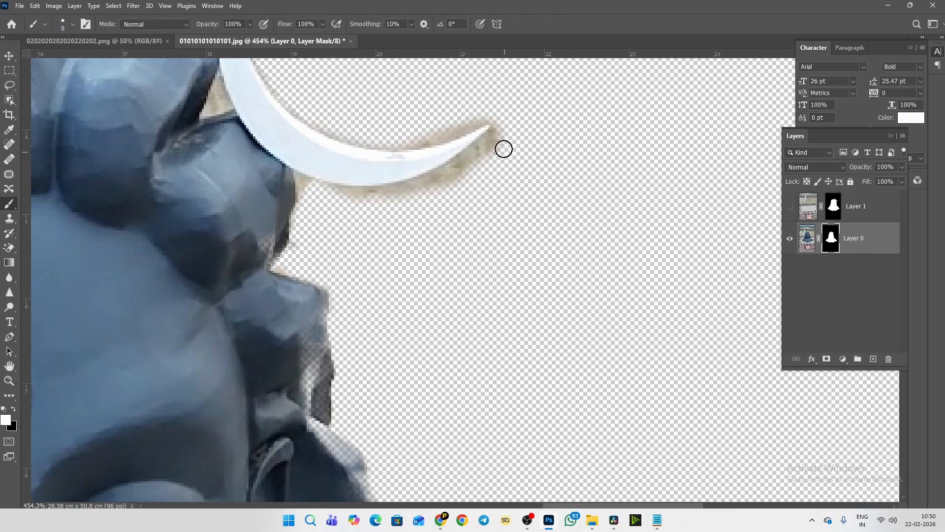
{"action": "key", "text": "bracketleft"}
{"action": "key", "text": "bracketleft"}
{"action": "key", "text": "bracketleft"}
{"action": "key", "text": "bracketleft"}
{"action": "key", "text": "bracketleft"}
{"action": "left_click", "coordinate": [14, 410]}
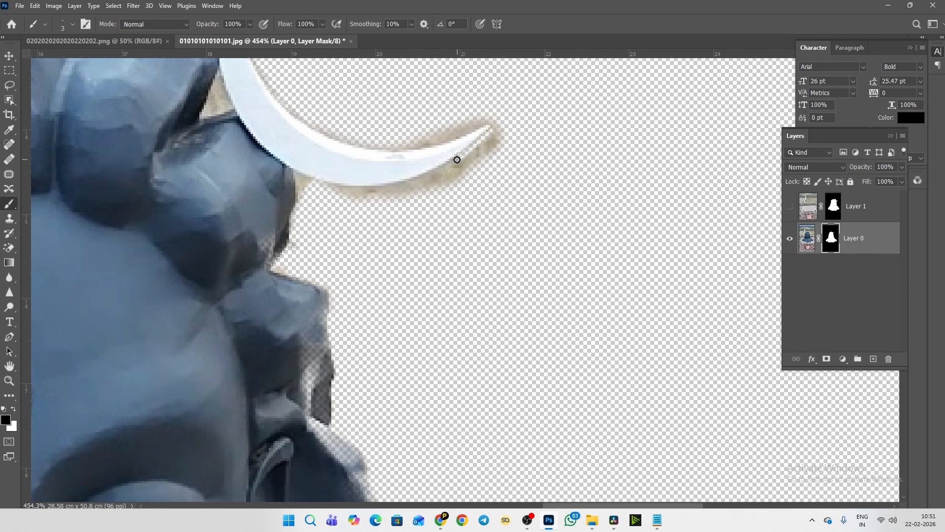
{"action": "left_click", "coordinate": [415, 180], "text": "shift"}
{"action": "key", "text": "bracketright"}
{"action": "key", "text": "bracketright"}
{"action": "key", "text": "bracketright"}
{"action": "key", "text": "bracketright"}
{"action": "mouse_move", "coordinate": [354, 198]}
{"action": "left_mouse_down"}
{"action": "mouse_move", "coordinate": [493, 116]}
{"action": "mouse_move", "coordinate": [381, 141]}
{"action": "left_mouse_up"}
{"action": "left_click_drag", "start_coordinate": [306, 184], "coordinate": [300, 198]}
Step: Paint white on the mask to restore the eroded outer edge of the hair below the crescent moon
{"action": "left_click_drag", "start_coordinate": [385, 346], "coordinate": [510, 216]}
{"action": "key", "text": "x"}
{"action": "mouse_move", "coordinate": [431, 221]}
{"action": "left_mouse_down"}
{"action": "mouse_move", "coordinate": [430, 280]}
{"action": "mouse_move", "coordinate": [490, 366]}
{"action": "left_mouse_up"}
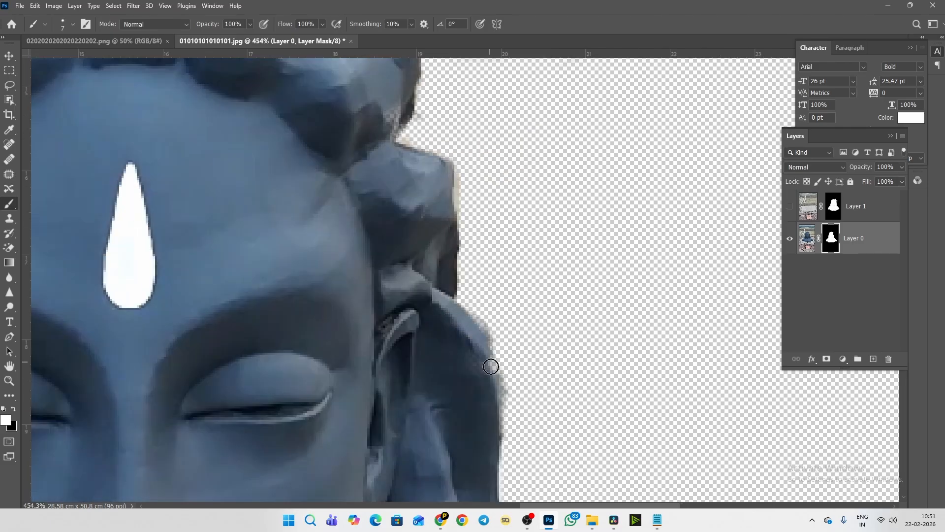
Step: Paint black on the mask to clear background remnants between the crescent and hair, and clean up the crescent's inner edge and the topmost hair
{"action": "key", "text": "x"}
{"action": "scroll", "coordinate": [454, 175], "scroll_direction": "up", "scroll_amount": 5}
{"action": "scroll", "coordinate": [453, 175], "scroll_direction": "left", "scroll_amount": 2}
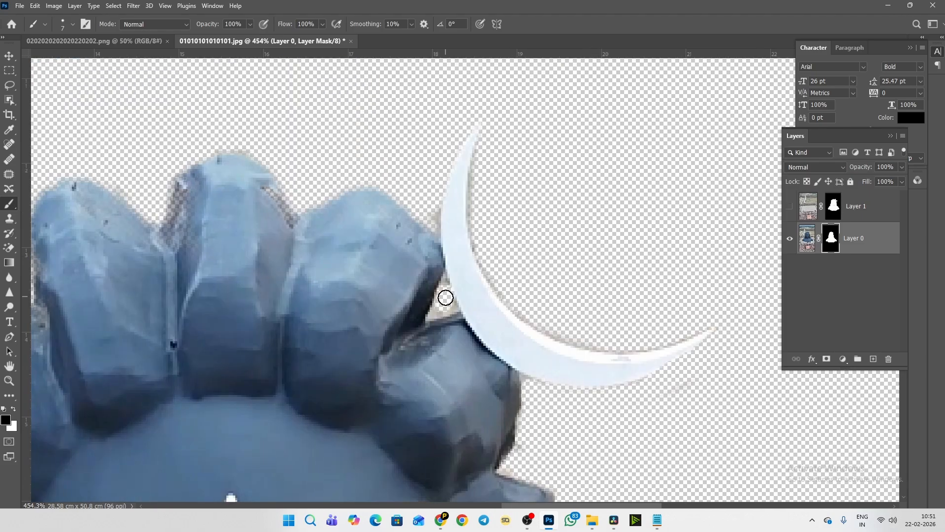
{"action": "left_click_drag", "start_coordinate": [445, 298], "coordinate": [435, 313]}
{"action": "left_click", "coordinate": [434, 217]}
{"action": "left_click_drag", "start_coordinate": [496, 166], "coordinate": [574, 331]}
{"action": "mouse_move", "coordinate": [265, 186]}
{"action": "left_mouse_down"}
{"action": "mouse_move", "coordinate": [458, 219]}
{"action": "mouse_move", "coordinate": [376, 223]}
{"action": "mouse_move", "coordinate": [384, 216]}
{"action": "left_mouse_up"}
Step: Examine the rest of the statue's masked outline and the whole cutout for leftover background fringe
{"action": "key", "text": "x"}
{"action": "scroll", "coordinate": [255, 200], "scroll_direction": "down", "scroll_amount": 6}
{"action": "scroll", "coordinate": [256, 200], "scroll_direction": "left", "scroll_amount": 2}
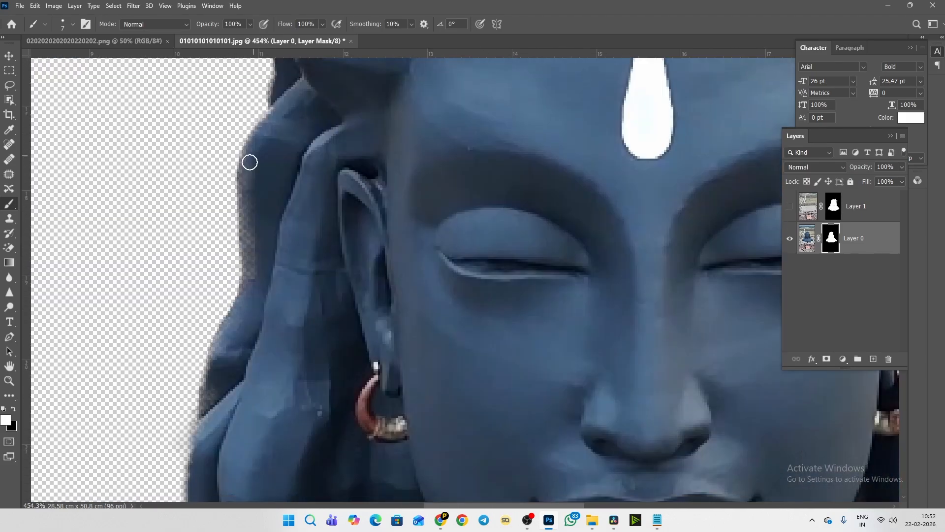
{"action": "scroll", "coordinate": [249, 162], "scroll_direction": "down", "scroll_amount": 10}
{"action": "scroll", "coordinate": [507, 274], "scroll_direction": "down", "scroll_amount": 8}
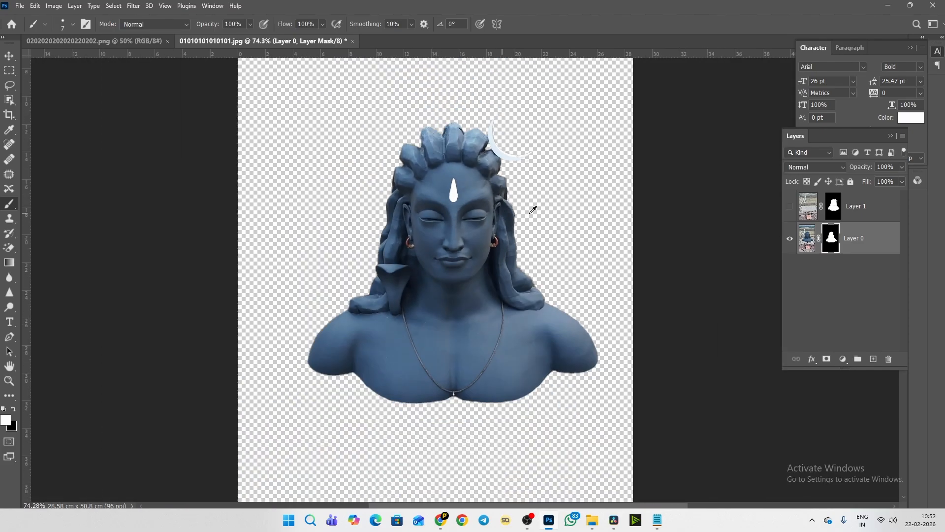
{"action": "scroll", "coordinate": [533, 209], "scroll_direction": "down", "scroll_amount": 3}
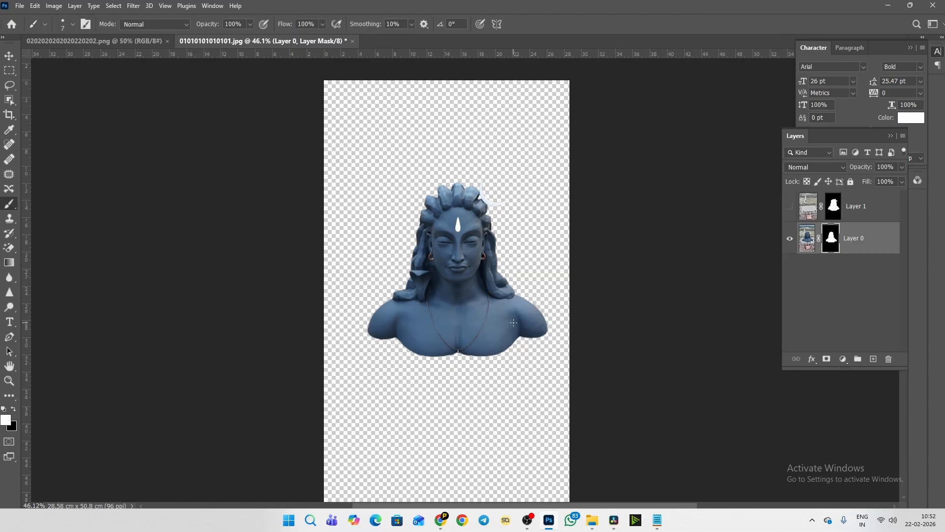
{"action": "scroll", "coordinate": [545, 298], "scroll_direction": "down", "scroll_amount": 1}
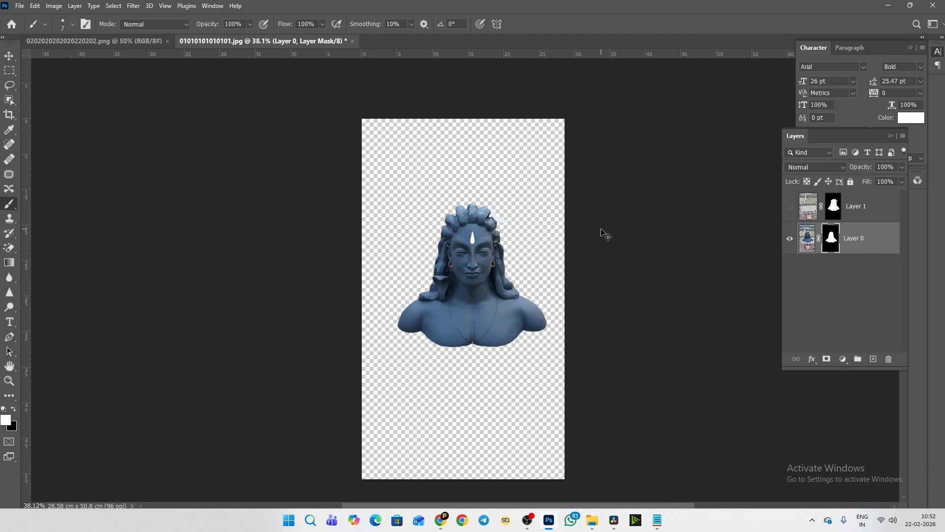
Step: Save a copy of the statue cutout as a PNG named 02 in the Shiva folder, using the large file size option
{"action": "key", "text": "ctrl+shift+s"}
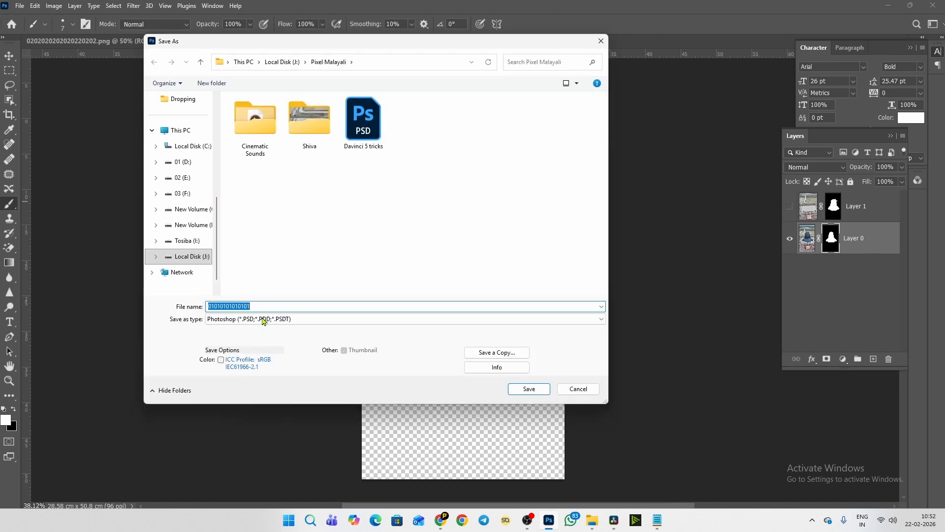
{"action": "left_click", "coordinate": [263, 322]}
{"action": "left_click", "coordinate": [374, 394]}
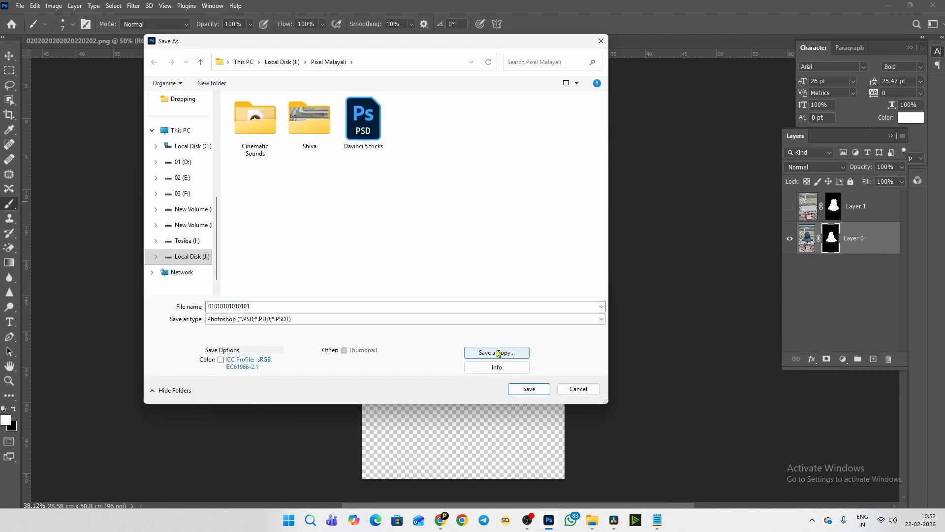
{"action": "left_click", "coordinate": [496, 352]}
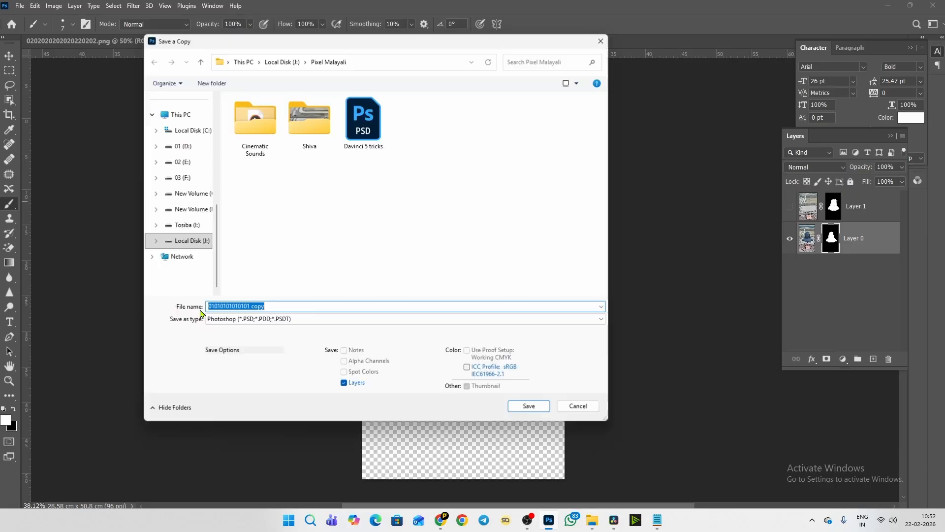
{"action": "left_click", "coordinate": [238, 320]}
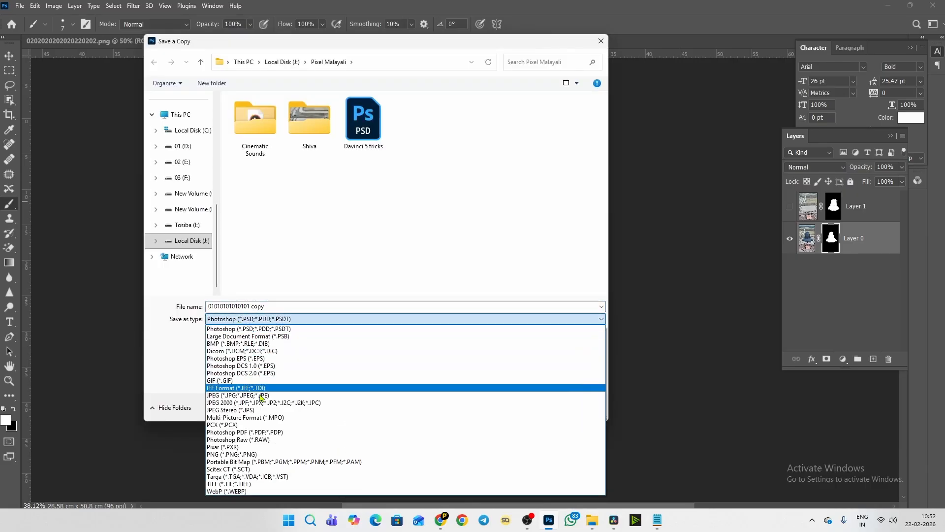
{"action": "left_click", "coordinate": [234, 455]}
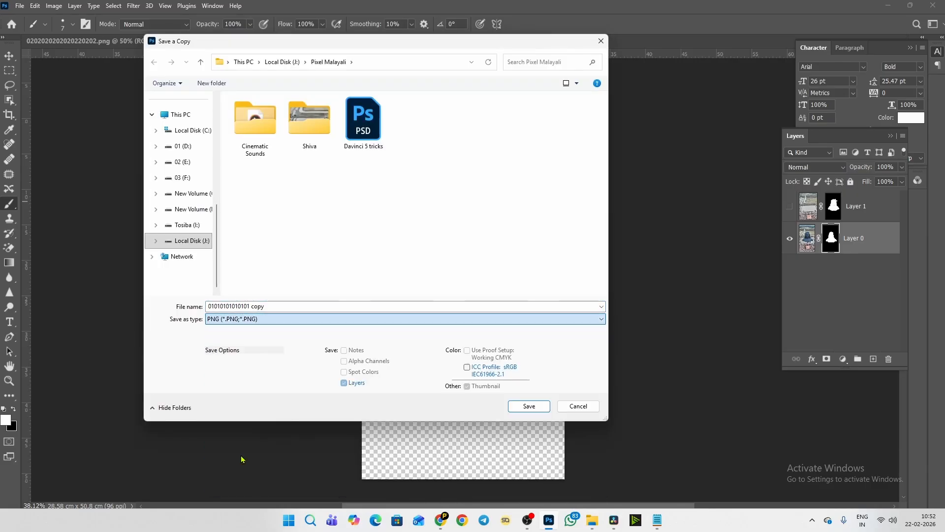
{"action": "double_click", "coordinate": [315, 142]}
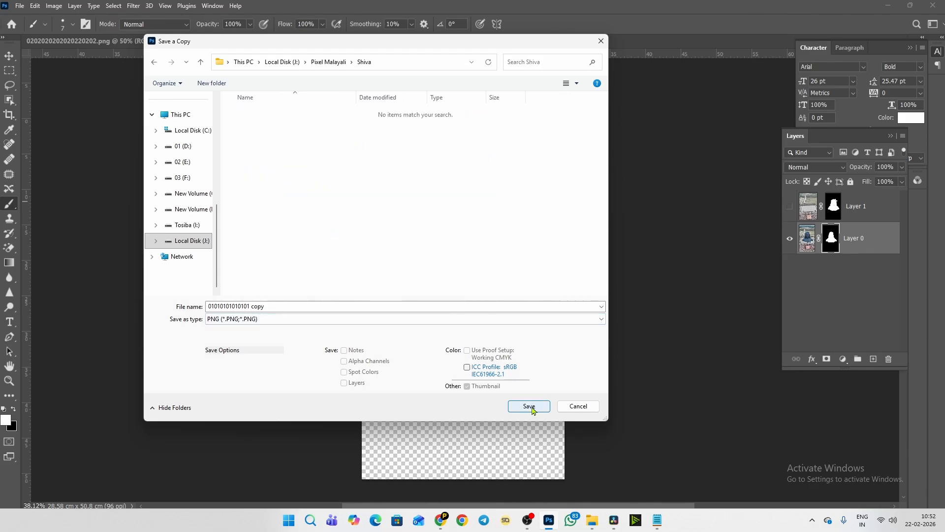
{"action": "left_click", "coordinate": [422, 305]}
{"action": "type", "text": "02"}
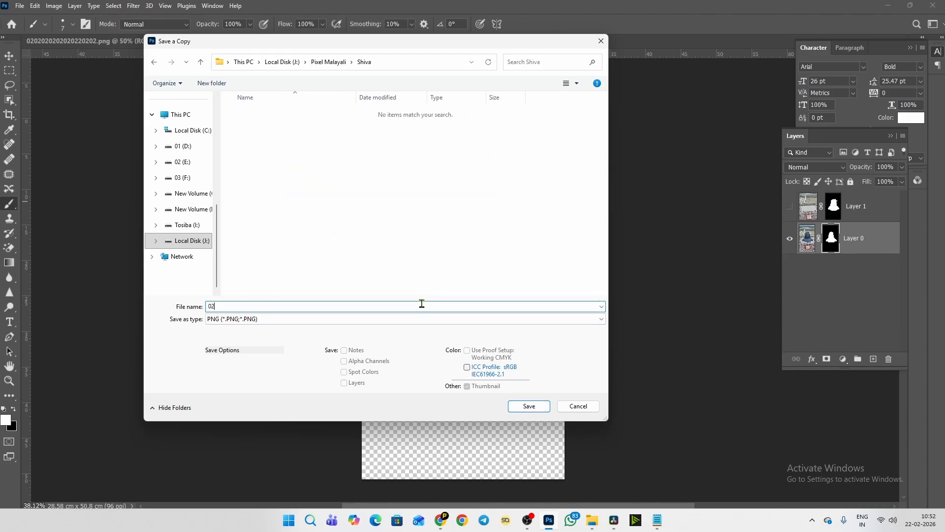
{"action": "left_click", "coordinate": [529, 406]}
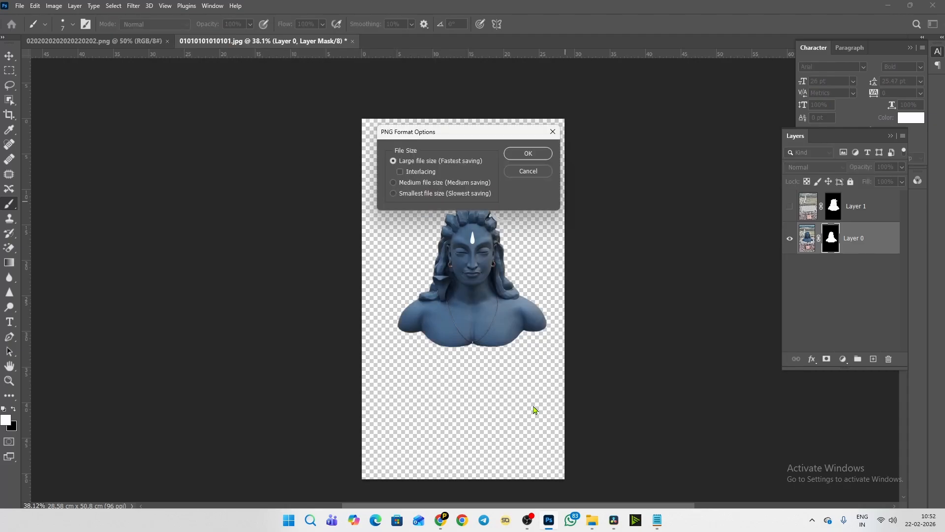
{"action": "left_click", "coordinate": [534, 157]}
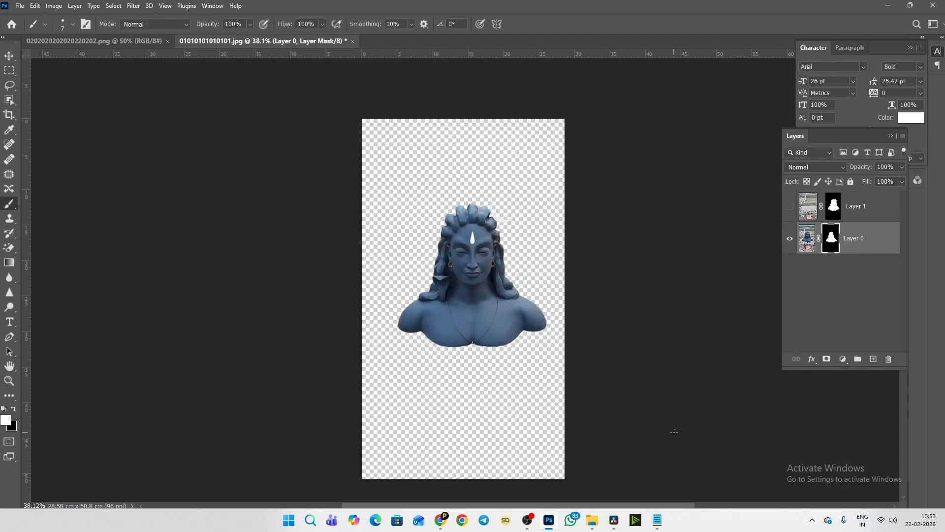
Step: Switch to DaVinci Resolve, import images 01 and 02 from the Shiva folder into the Video bin, and preview both
{"action": "left_click", "coordinate": [616, 526]}
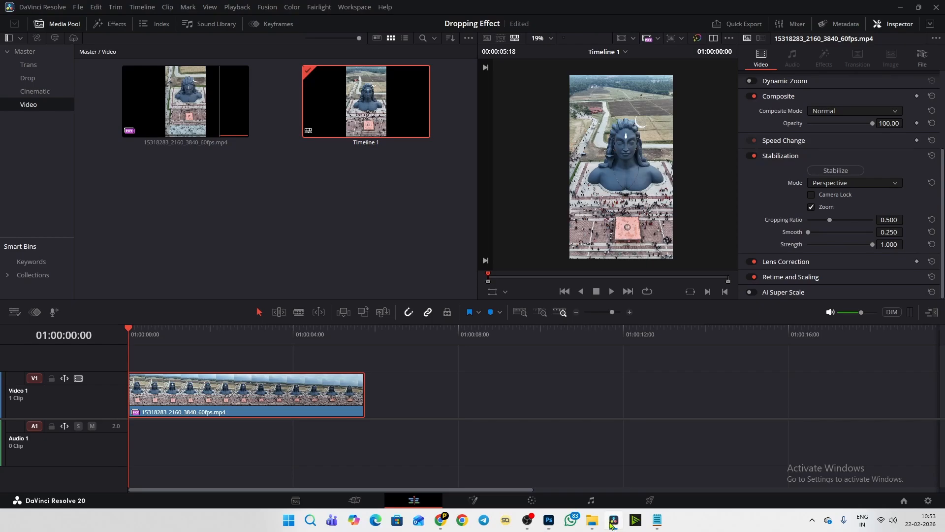
{"action": "left_click", "coordinate": [377, 234]}
{"action": "key", "text": "alt+Tab"}
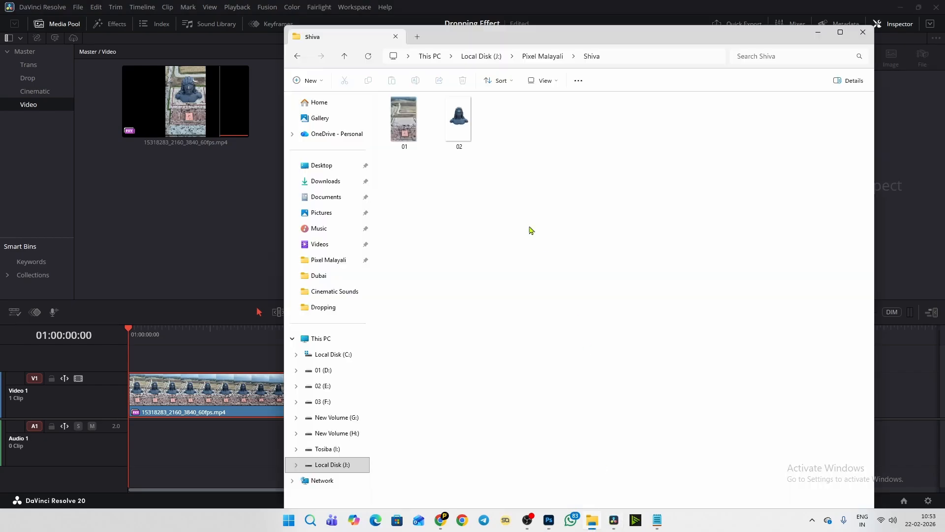
{"action": "left_click_drag", "start_coordinate": [534, 160], "coordinate": [131, 179]}
{"action": "left_click", "coordinate": [178, 264]}
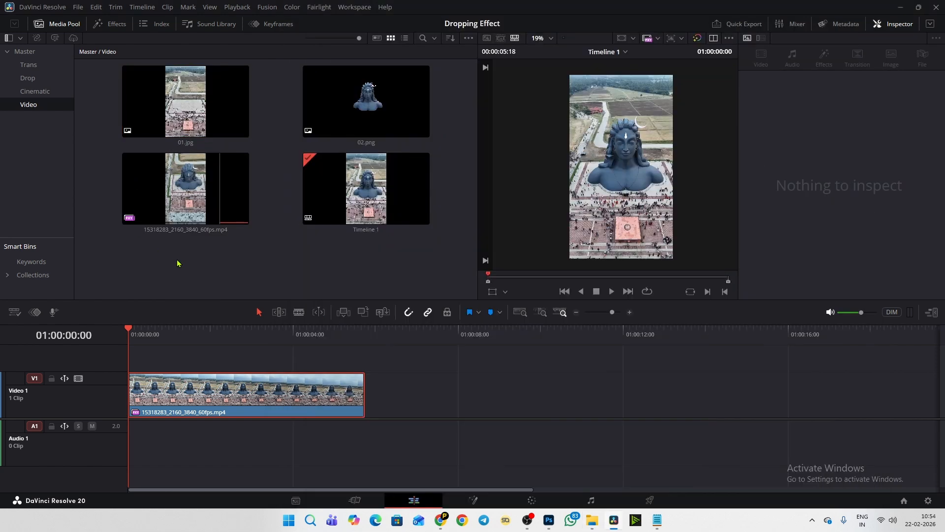
{"action": "left_click", "coordinate": [366, 101]}
{"action": "left_click", "coordinate": [222, 95]}
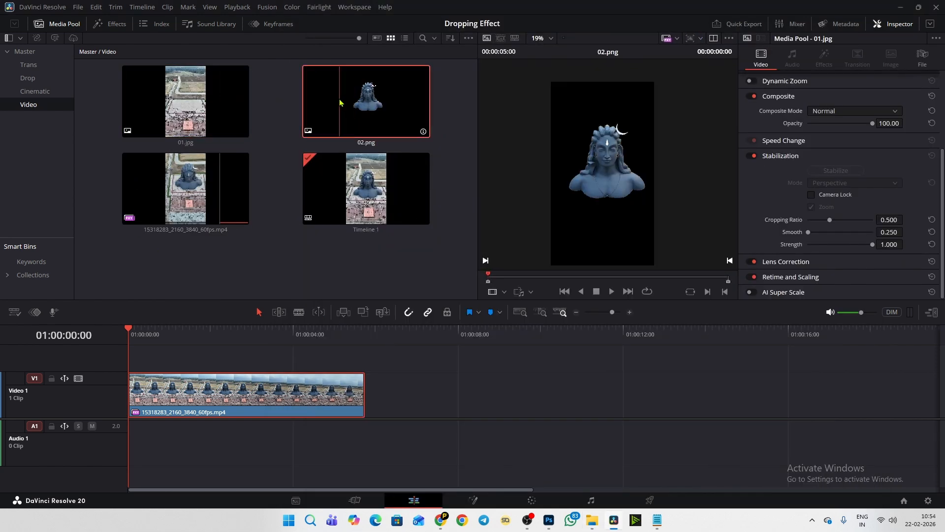
{"action": "left_click", "coordinate": [205, 103]}
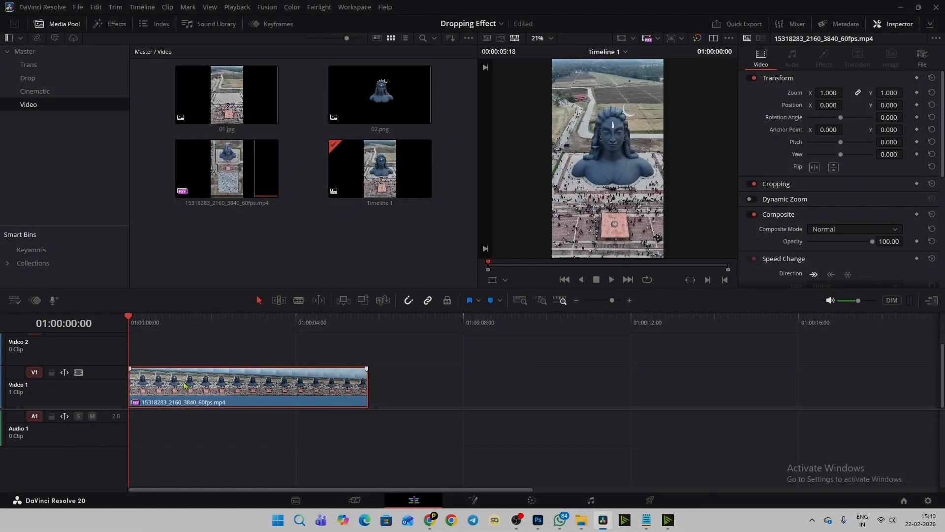
Step: Shift the video clip on Video 1 to start at about 01:00:04:04 and place an 8-frame piece of 01.jpg directly before it
{"action": "left_click_drag", "start_coordinate": [184, 385], "coordinate": [354, 378]}
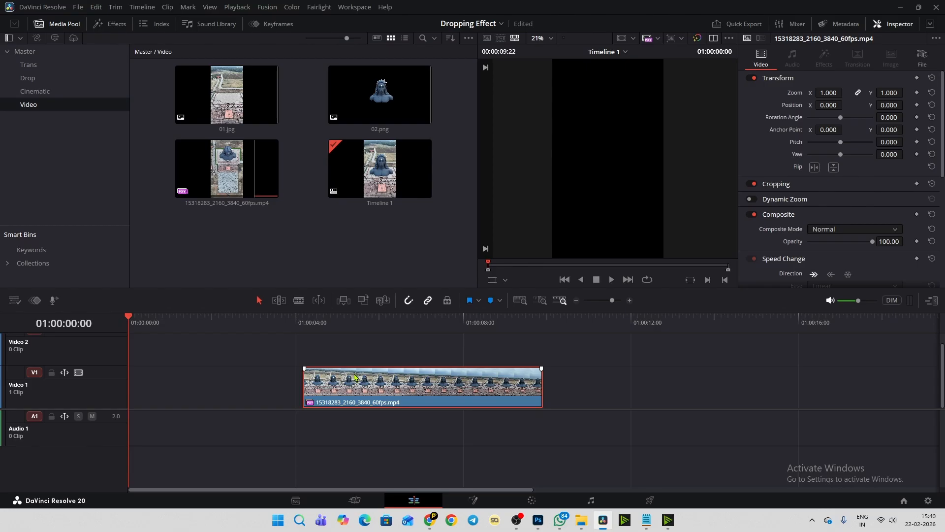
{"action": "left_click", "coordinate": [264, 101]}
{"action": "left_click", "coordinate": [404, 104]}
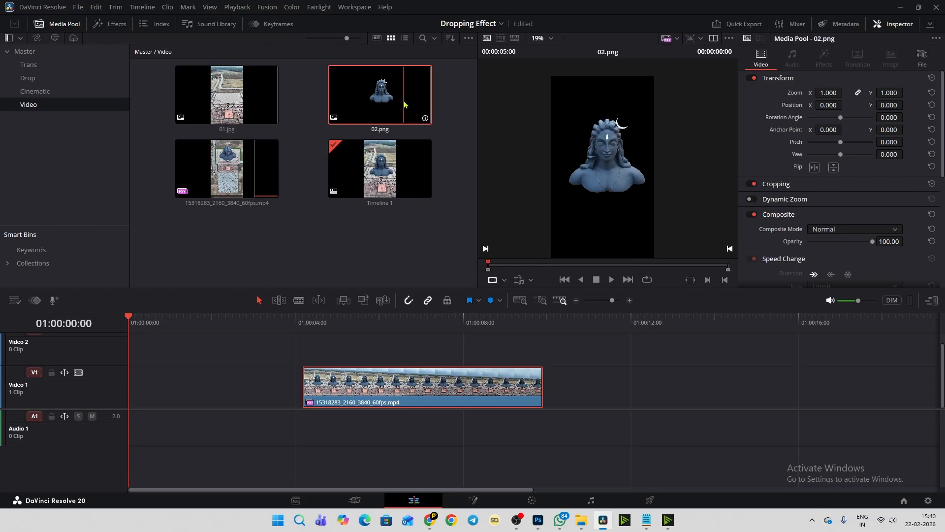
{"action": "left_click", "coordinate": [221, 98]}
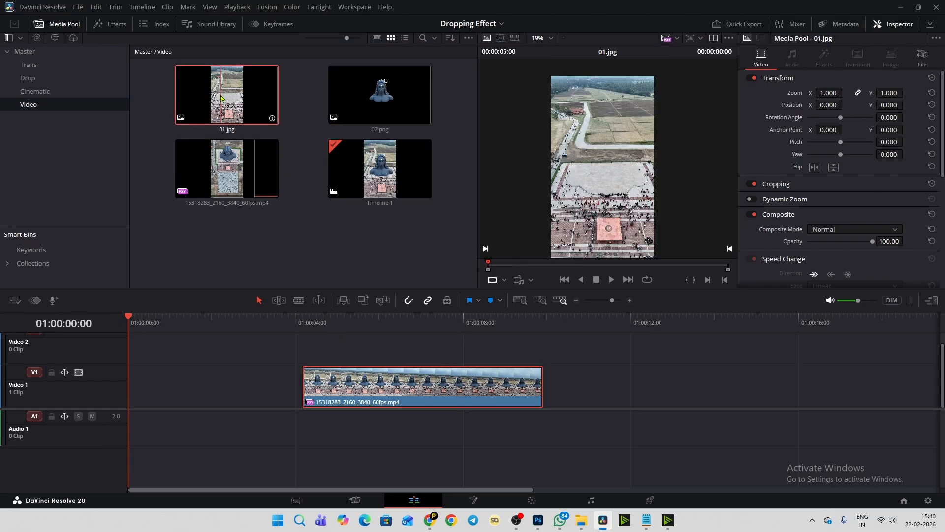
{"action": "mouse_move", "coordinate": [502, 268]}
{"action": "left_mouse_down"}
{"action": "mouse_move", "coordinate": [487, 271]}
{"action": "mouse_move", "coordinate": [536, 266]}
{"action": "mouse_move", "coordinate": [492, 270]}
{"action": "mouse_move", "coordinate": [504, 269]}
{"action": "left_mouse_up"}
{"action": "key", "text": "o"}
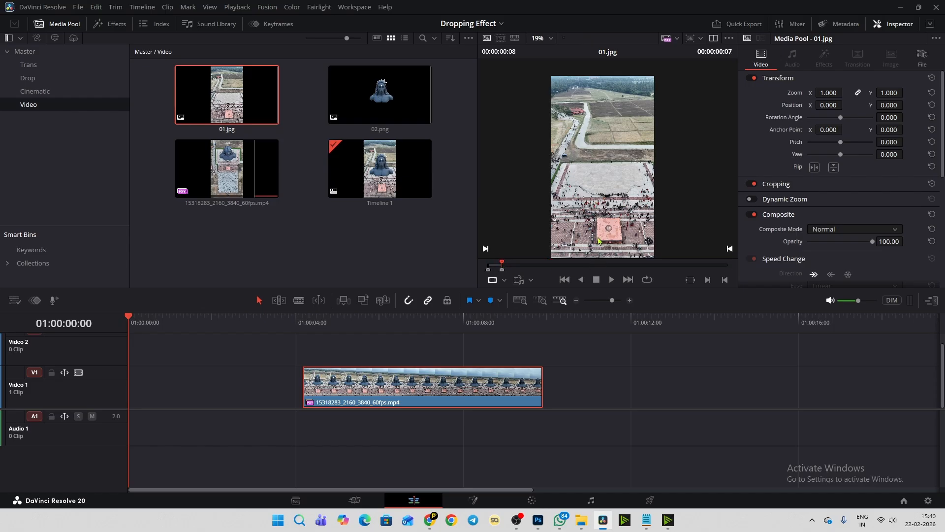
{"action": "left_click_drag", "start_coordinate": [611, 221], "coordinate": [287, 384]}
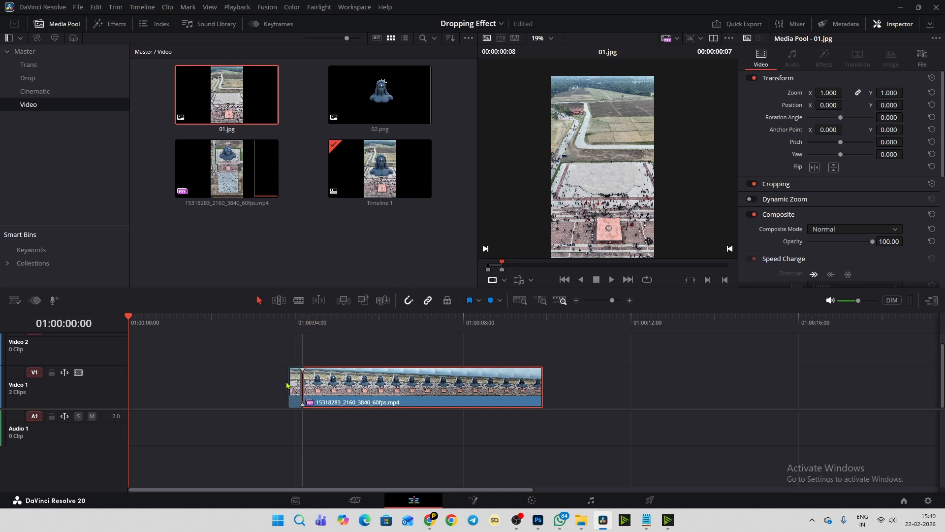
Step: Shorten 02.png to a few frames and place it on Video 2 above 01.jpg, ending where the video clip starts
{"action": "left_click", "coordinate": [400, 112]}
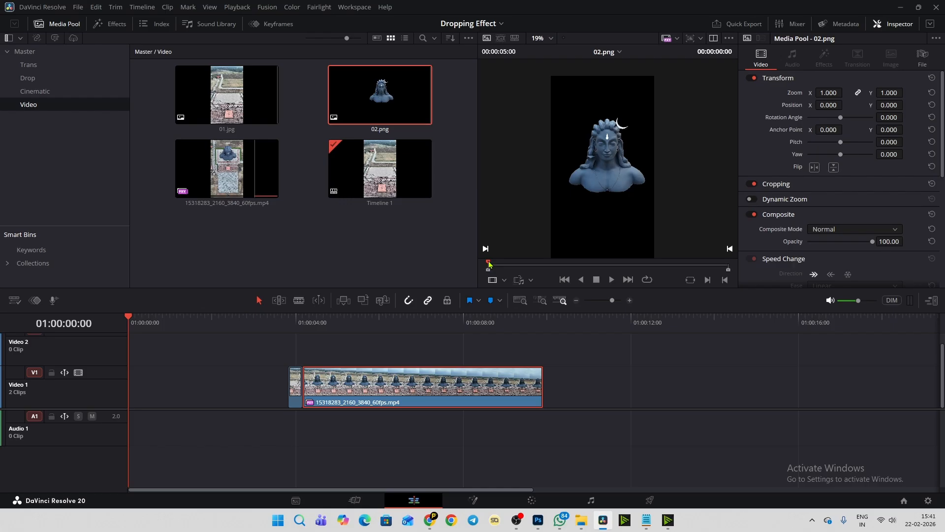
{"action": "left_click_drag", "start_coordinate": [488, 264], "coordinate": [500, 268]}
{"action": "key", "text": "o"}
{"action": "left_click_drag", "start_coordinate": [578, 207], "coordinate": [295, 341]}
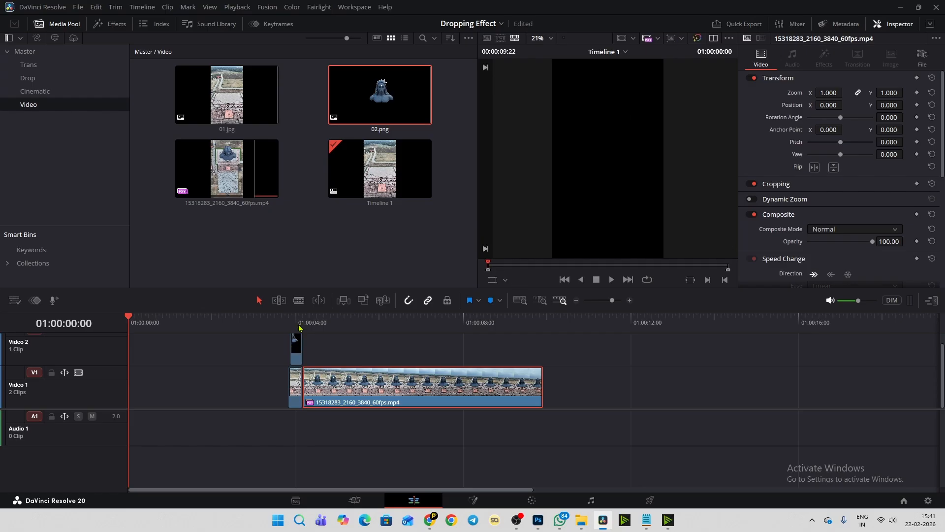
Step: Extend the starts of the 02.png and 01.jpg clips back to about 01:00:03:14 so both begin together
{"action": "left_click", "coordinate": [300, 324]}
{"action": "scroll", "coordinate": [332, 348], "scroll_direction": "up", "scroll_amount": 5}
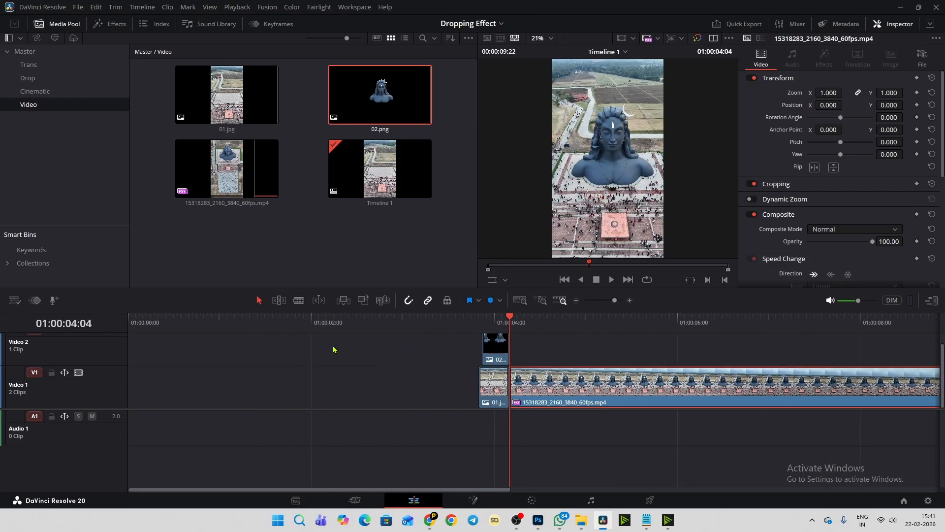
{"action": "scroll", "coordinate": [564, 378], "scroll_direction": "up", "scroll_amount": 3}
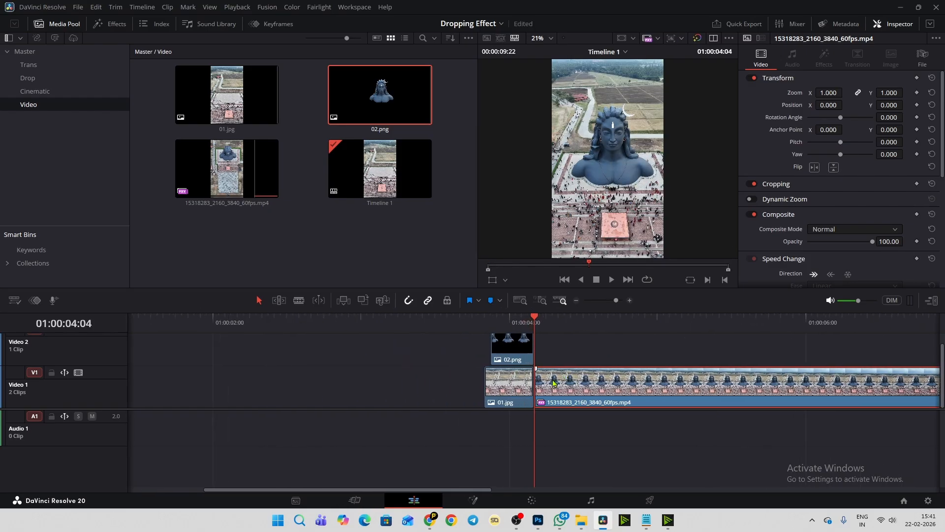
{"action": "left_click_drag", "start_coordinate": [459, 408], "coordinate": [466, 448]}
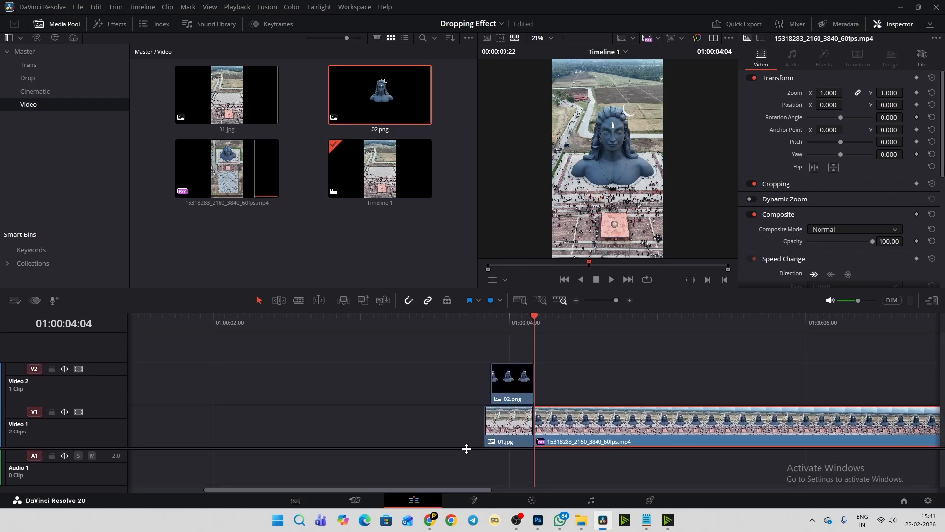
{"action": "left_click", "coordinate": [528, 385]}
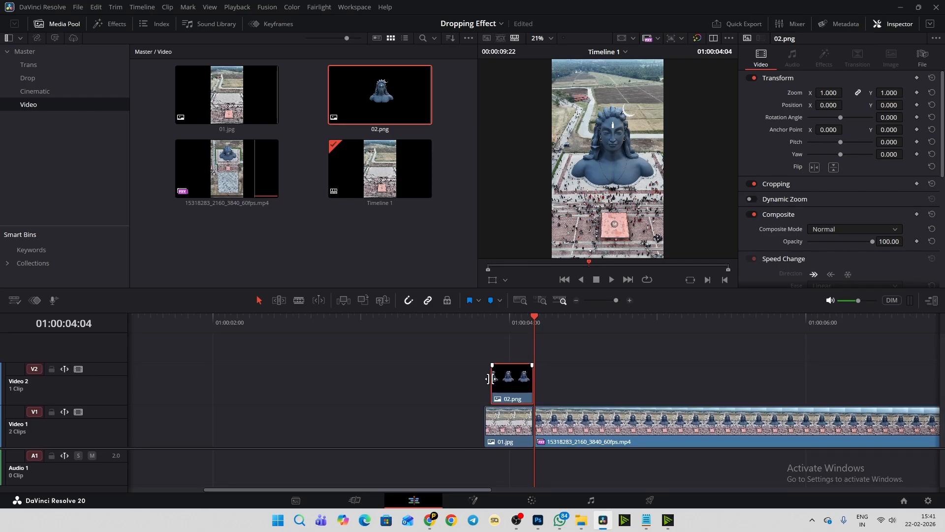
{"action": "left_click", "coordinate": [516, 427]}
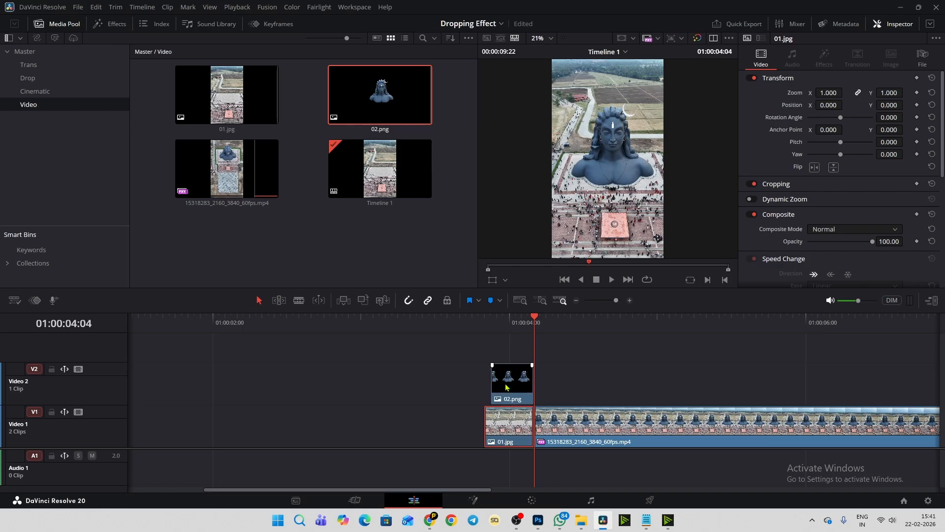
{"action": "left_click_drag", "start_coordinate": [493, 383], "coordinate": [448, 384]}
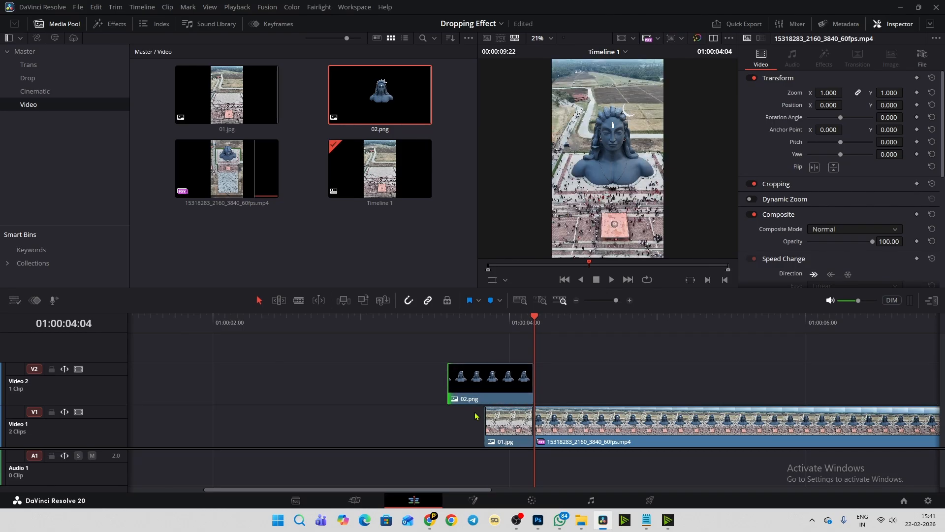
{"action": "left_click_drag", "start_coordinate": [486, 423], "coordinate": [445, 424]}
Step: Play the transition from the stills into the video, and select the 02.png clip with the playhead at 01:00:04:04
{"action": "left_click", "coordinate": [450, 319]}
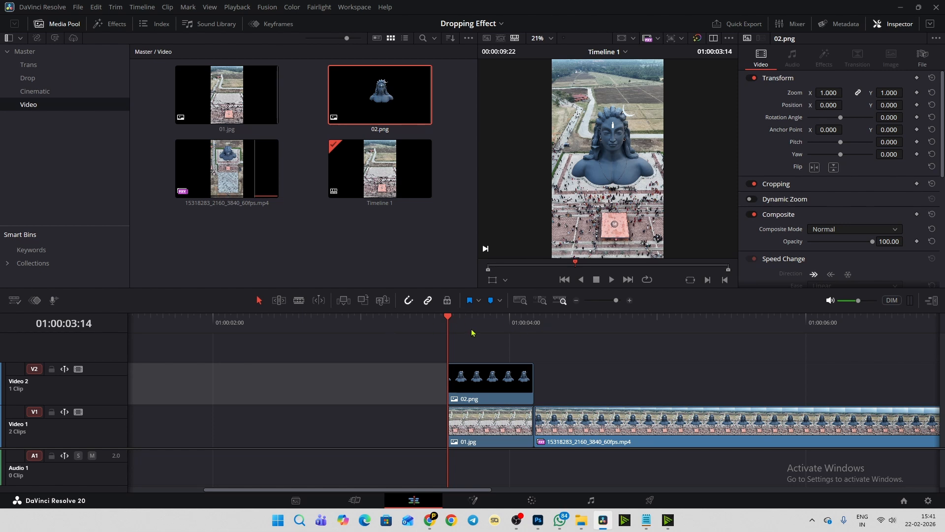
{"action": "key", "text": "space"}
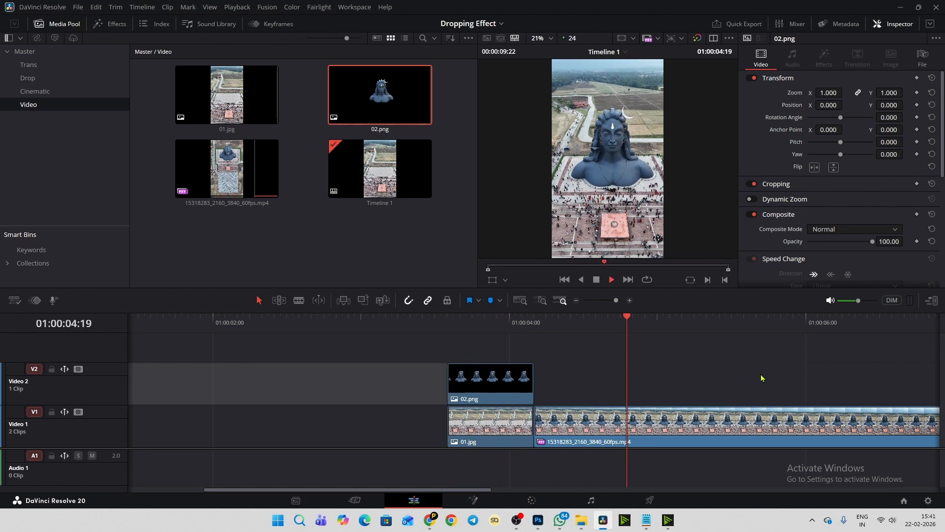
{"action": "left_click", "coordinate": [533, 321]}
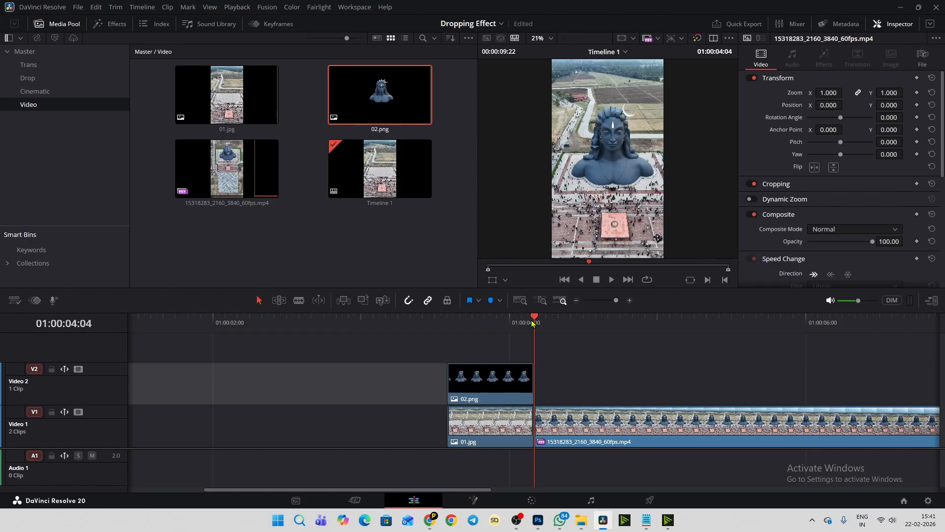
{"action": "left_click", "coordinate": [522, 370]}
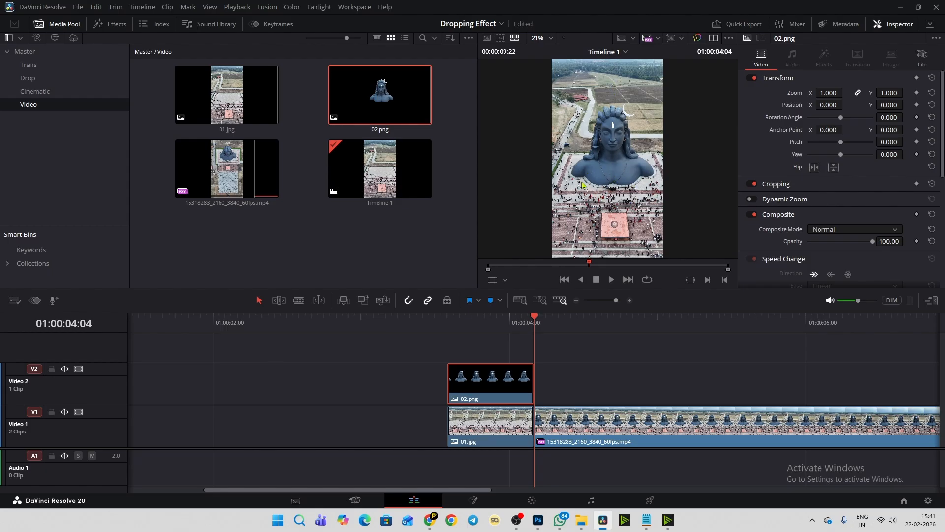
Step: Disable the Video 2 track to inspect the 01.jpg plate alone at 01:00:03:23, and re-enable the track to compare with 02.png
{"action": "left_click", "coordinate": [79, 369]}
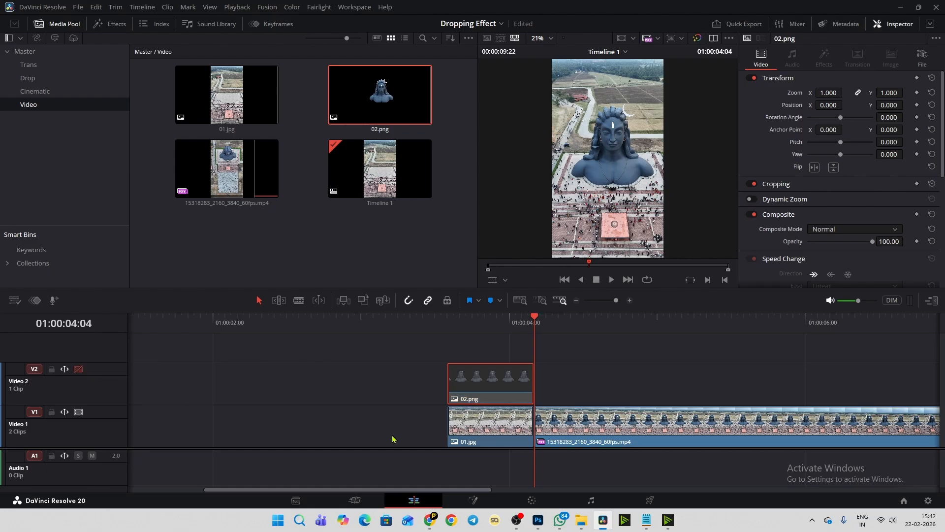
{"action": "left_click", "coordinate": [503, 333]}
{"action": "left_click", "coordinate": [485, 431]}
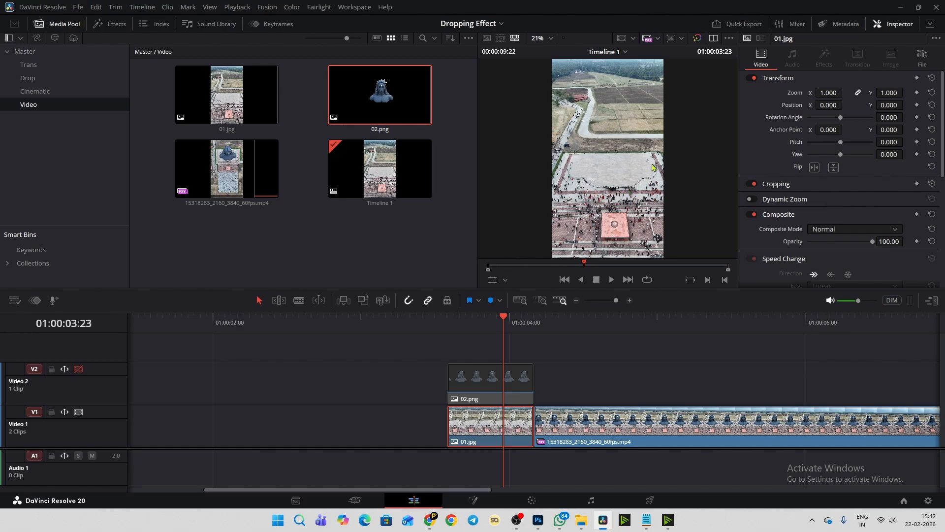
{"action": "left_click", "coordinate": [78, 368]}
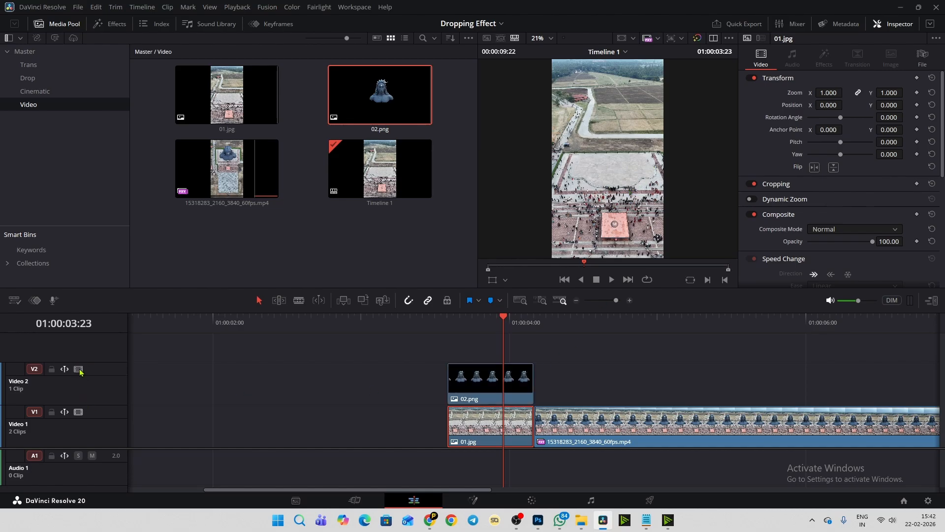
{"action": "left_click", "coordinate": [469, 388]}
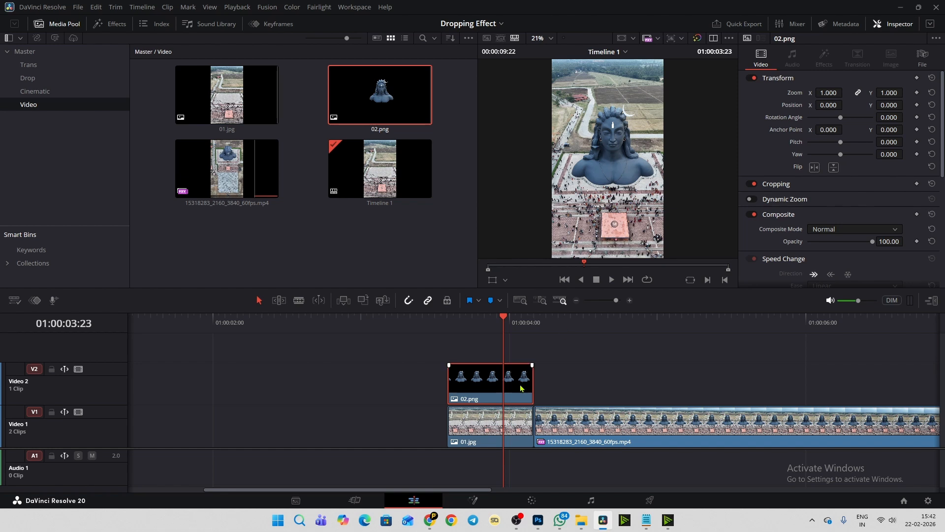
Step: Select 02.png with the playhead at 01:00:04:04 and add keyframes to all its Transform parameters
{"action": "left_click_drag", "start_coordinate": [507, 324], "coordinate": [534, 326]}
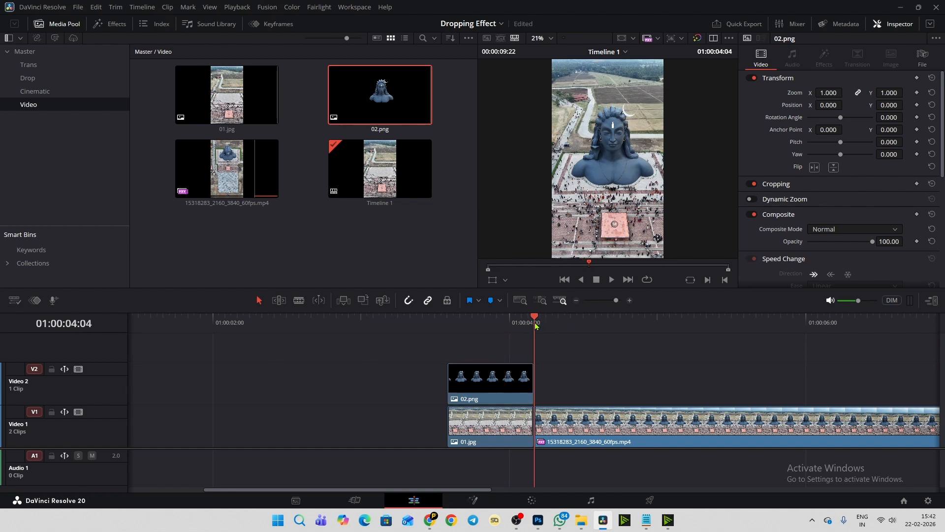
{"action": "left_click", "coordinate": [561, 429]}
{"action": "left_click", "coordinate": [486, 375]}
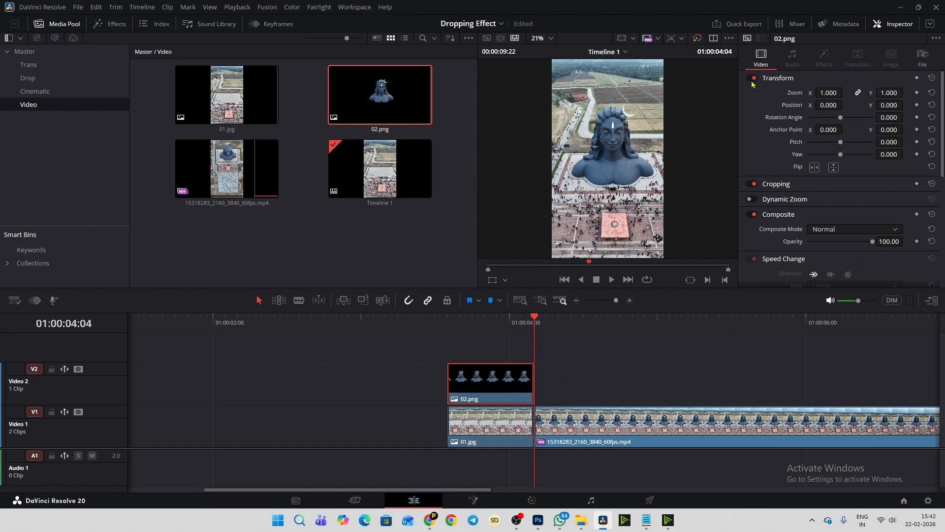
{"action": "left_click", "coordinate": [917, 78]}
Step: Keyframe the Transform of 02.png at its start, 01:00:03:14, with Position Y raised to 1216, and save the project
{"action": "left_click_drag", "start_coordinate": [534, 319], "coordinate": [451, 329]}
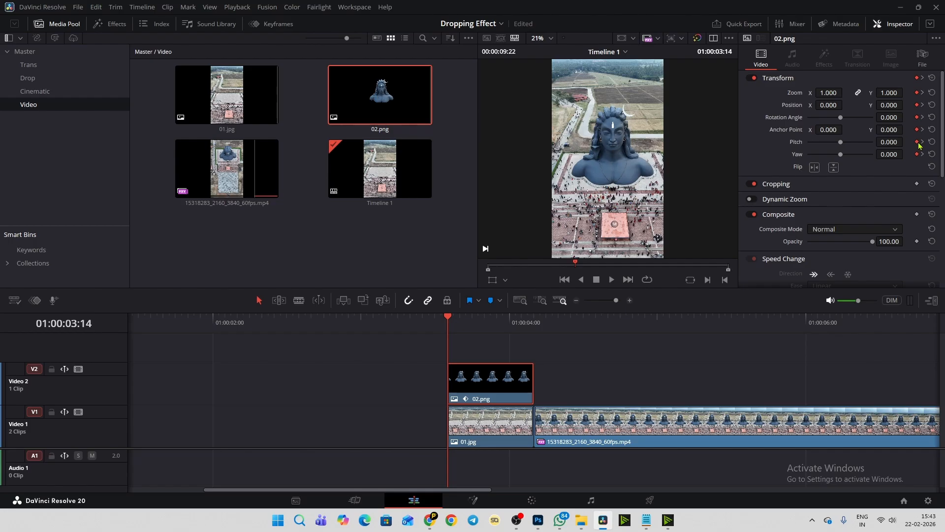
{"action": "key", "text": "ctrl+s"}
{"action": "left_click_drag", "start_coordinate": [889, 105], "coordinate": [906, 104]}
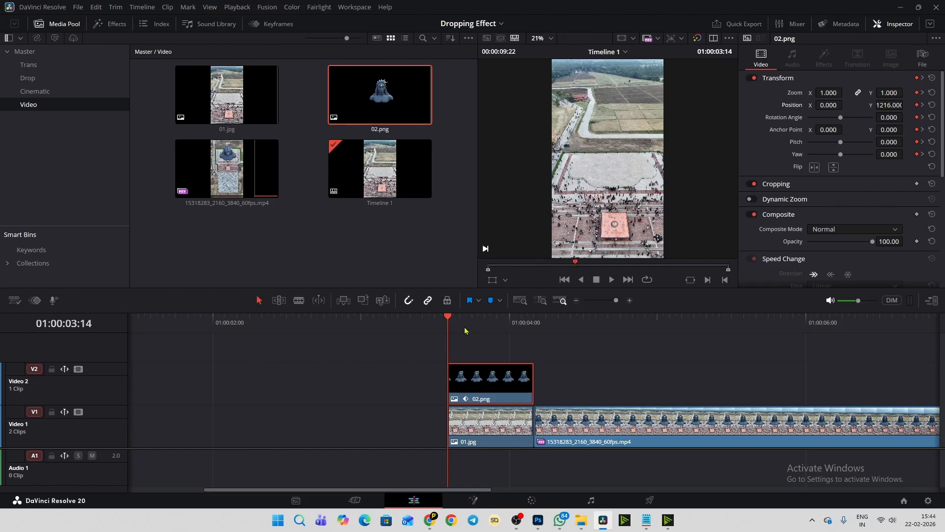
Step: Scrub and replay the statue drop from just before the stills into the video, ending with the playhead at 01:00:04:04
{"action": "left_click_drag", "start_coordinate": [449, 321], "coordinate": [535, 354]}
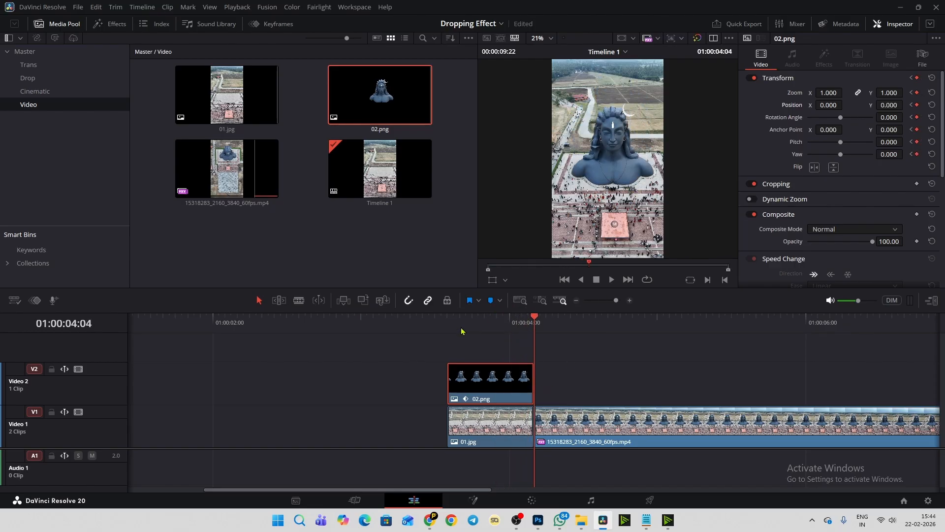
{"action": "left_click", "coordinate": [429, 323]}
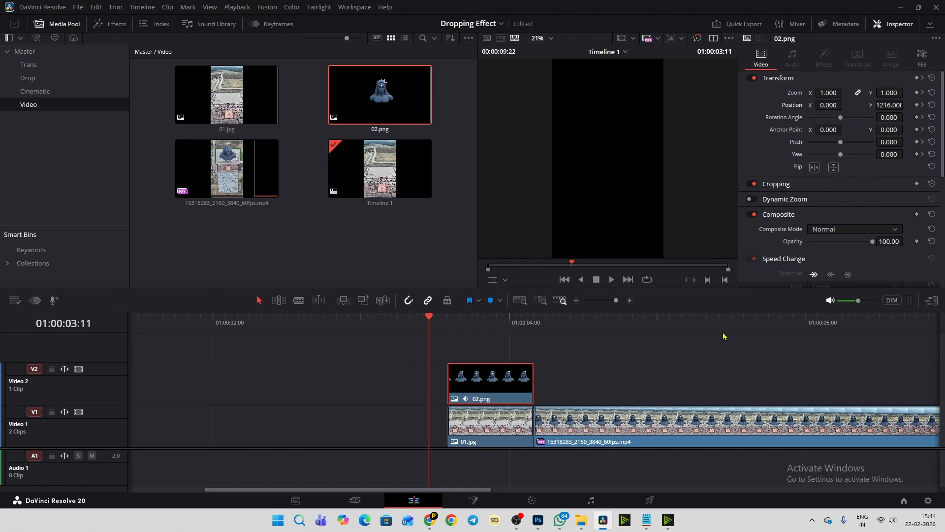
{"action": "key", "text": "space"}
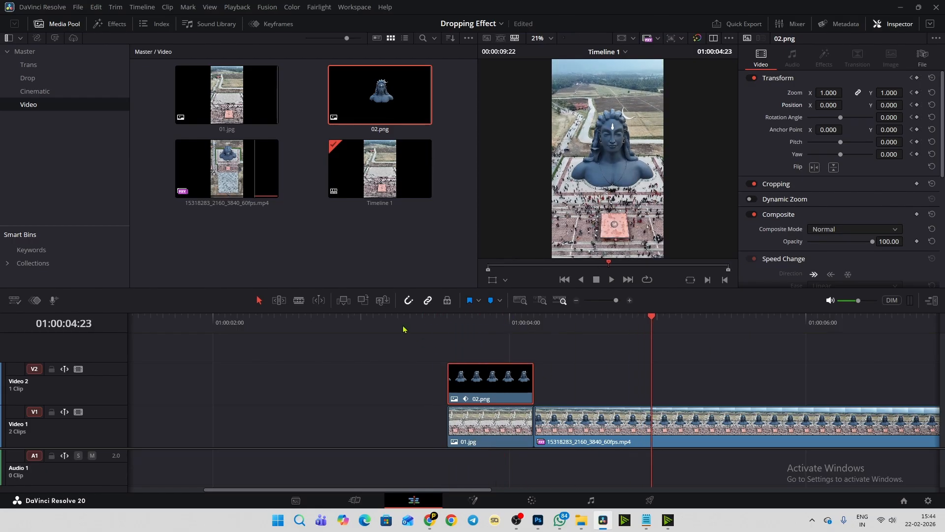
{"action": "left_click", "coordinate": [403, 329]}
{"action": "key", "text": "space"}
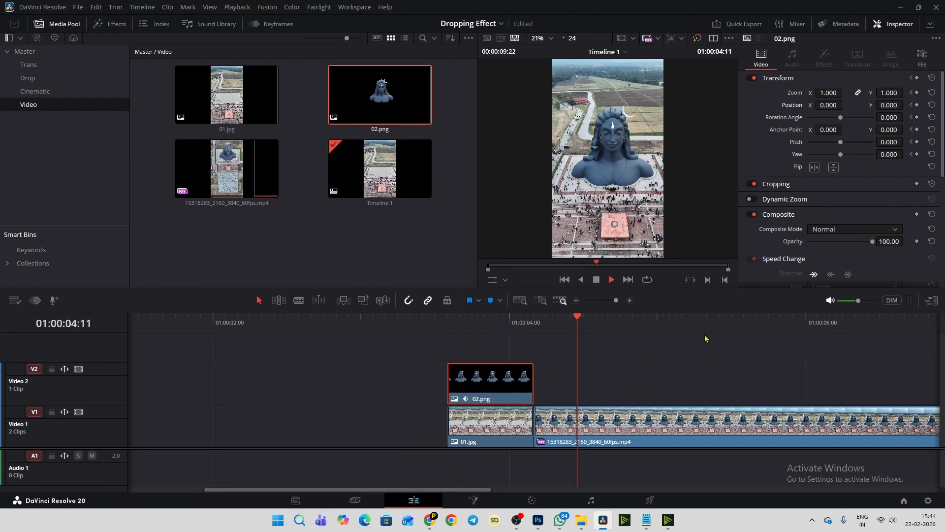
{"action": "left_click", "coordinate": [416, 325]}
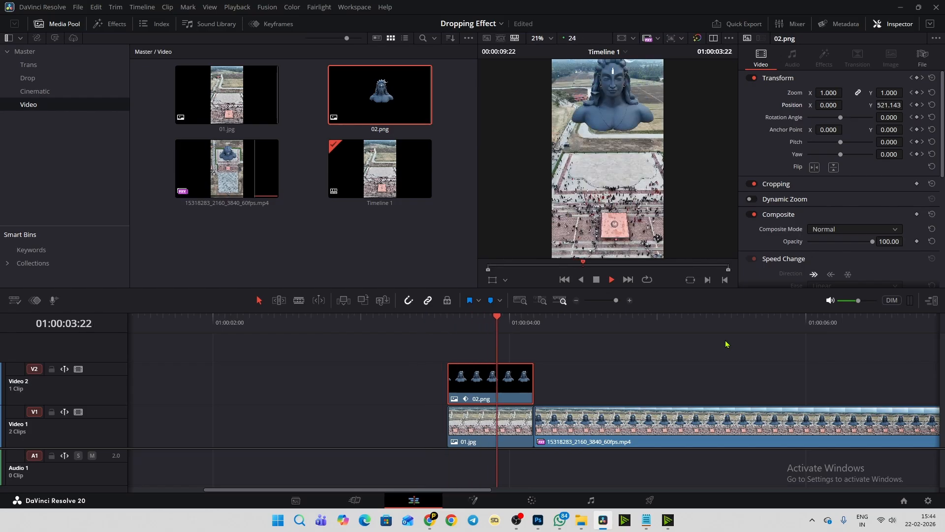
{"action": "key", "text": "space"}
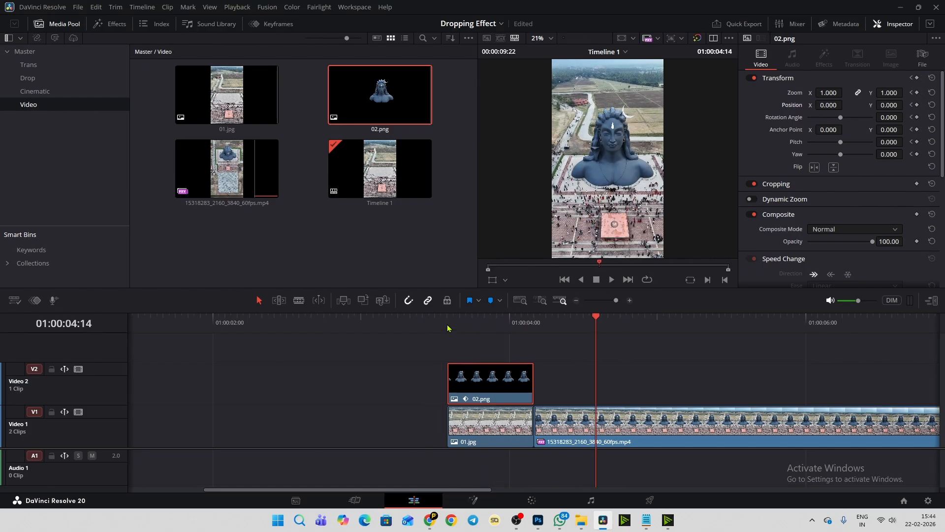
{"action": "left_click", "coordinate": [449, 327]}
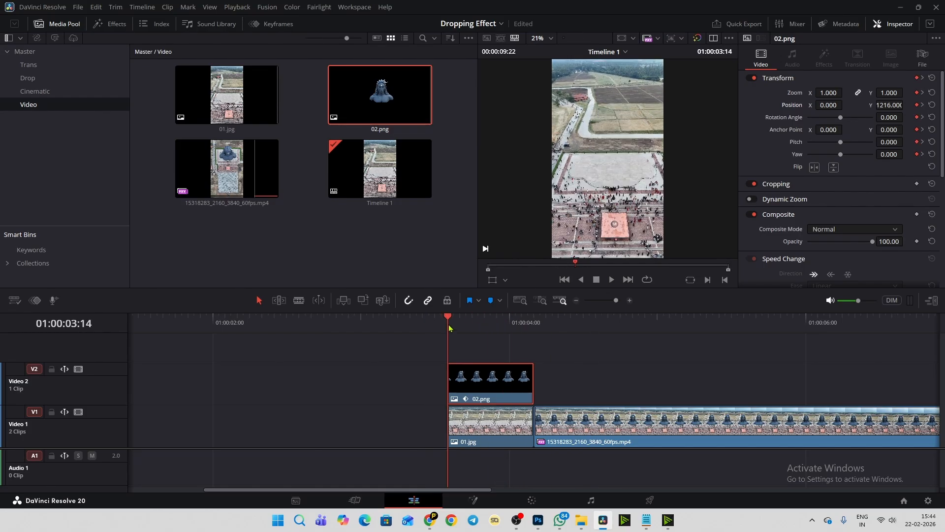
{"action": "key", "text": "space"}
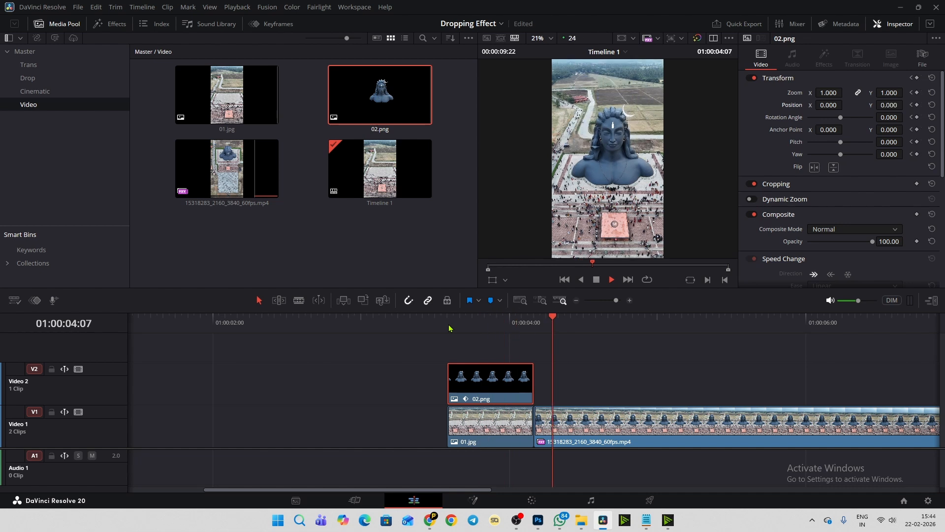
{"action": "left_click", "coordinate": [523, 324]}
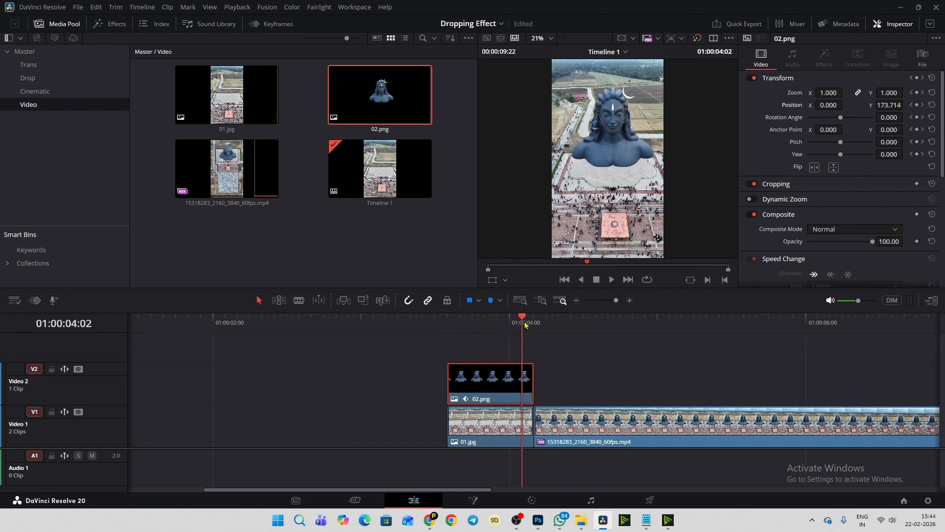
{"action": "key", "text": "space"}
{"action": "key", "text": "space"}
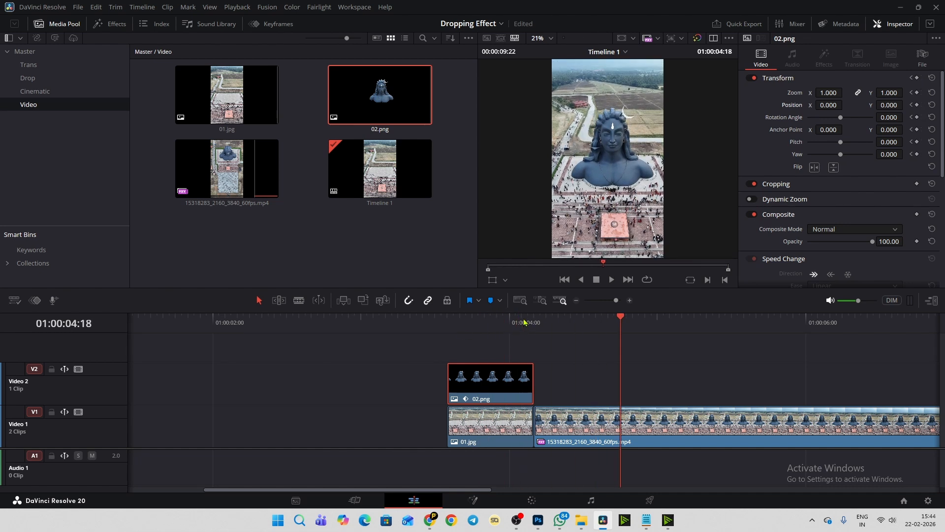
{"action": "left_click", "coordinate": [528, 324]}
{"action": "left_click", "coordinate": [532, 324]}
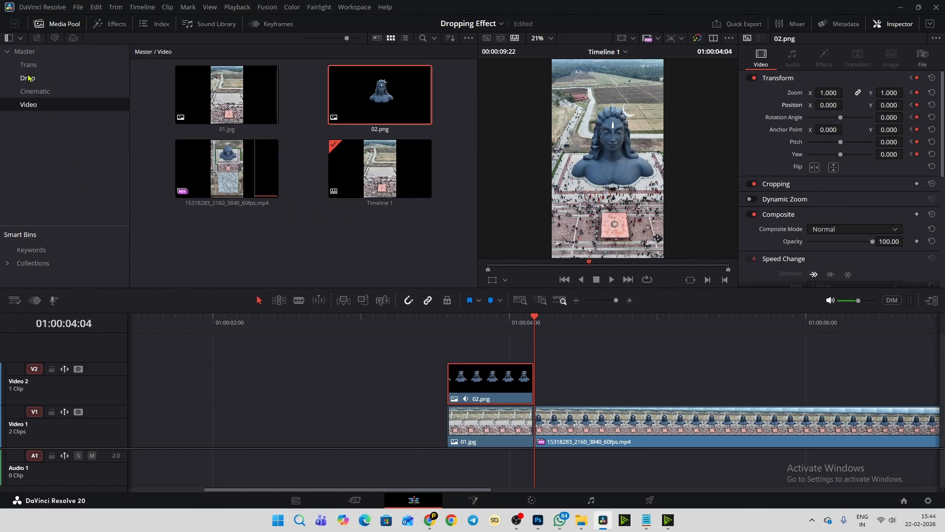
Step: Look through the Master bins, open Trans, and preview FREE_Transition_Sound_Effects_Swoosh.mp3 in the source viewer
{"action": "left_click", "coordinate": [25, 51]}
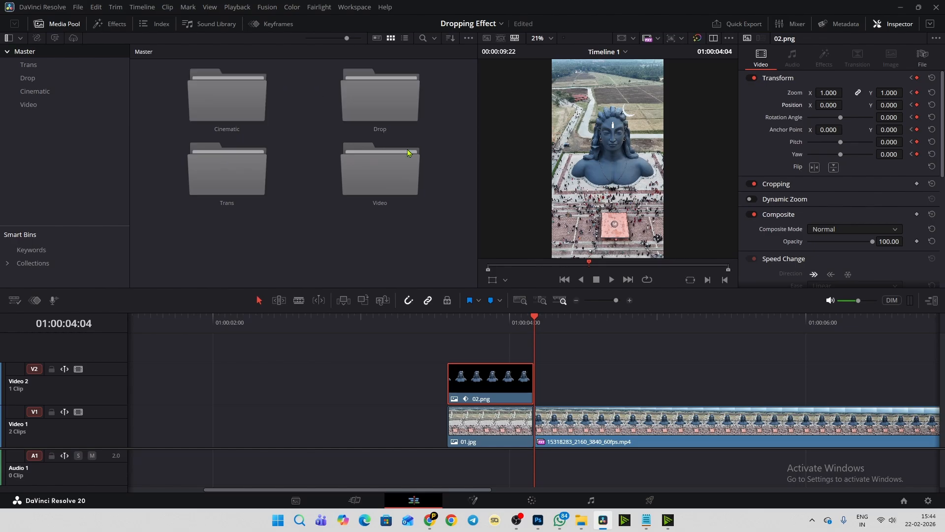
{"action": "left_click", "coordinate": [213, 108]}
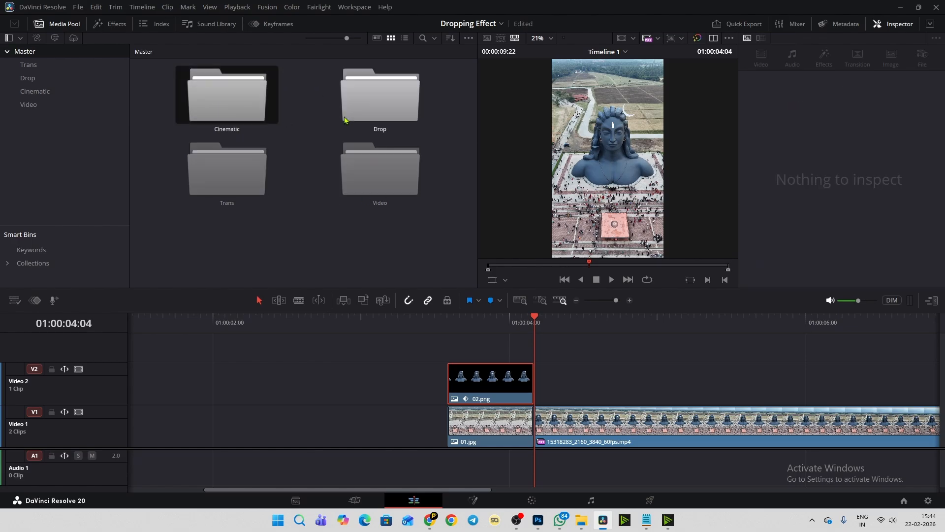
{"action": "left_click", "coordinate": [361, 92]}
{"action": "left_click", "coordinate": [237, 174]}
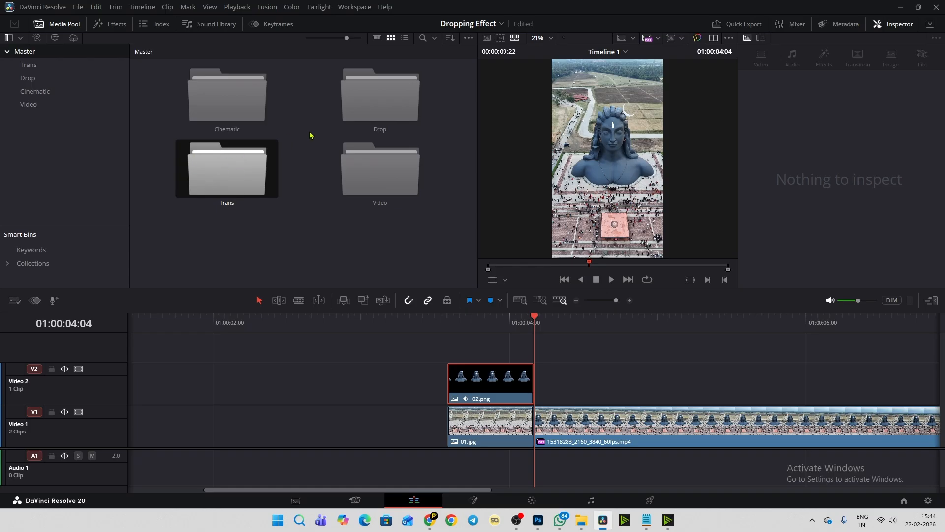
{"action": "double_click", "coordinate": [255, 168]}
{"action": "left_click", "coordinate": [181, 116]}
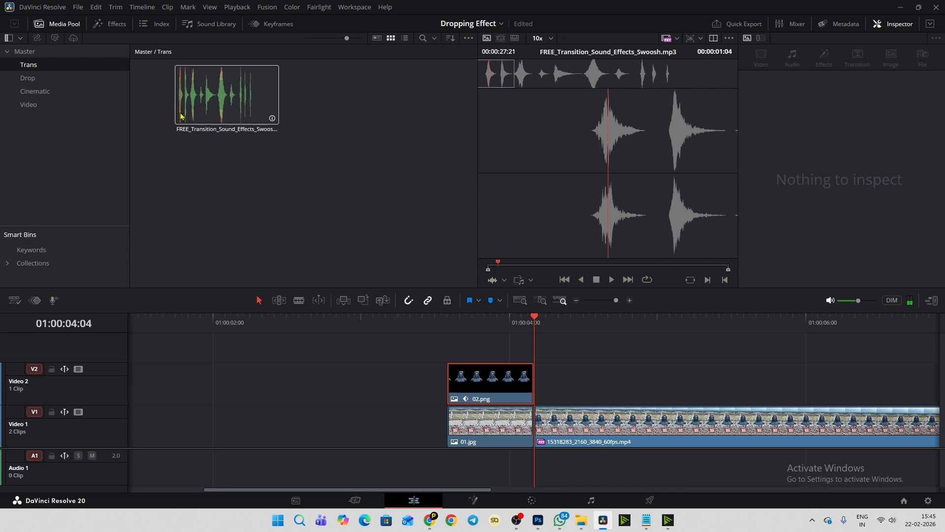
{"action": "left_click", "coordinate": [181, 116]}
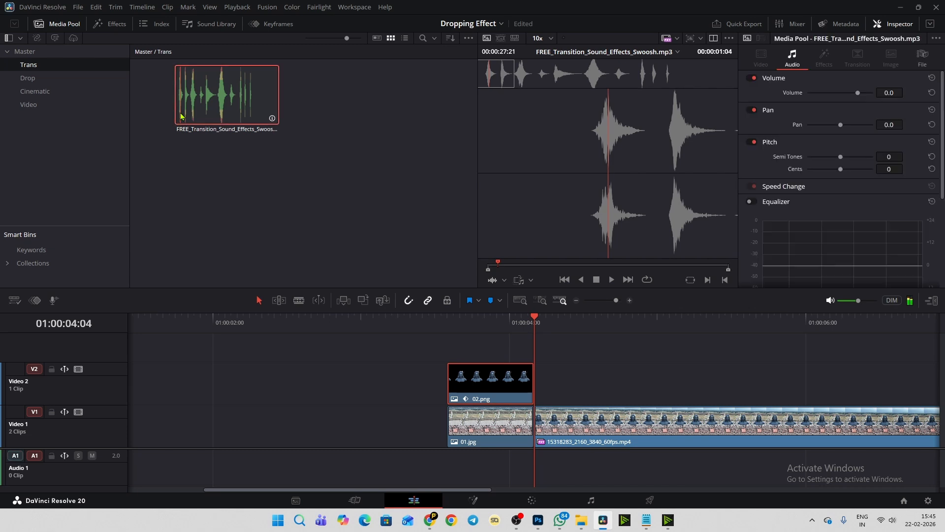
{"action": "key", "text": "space"}
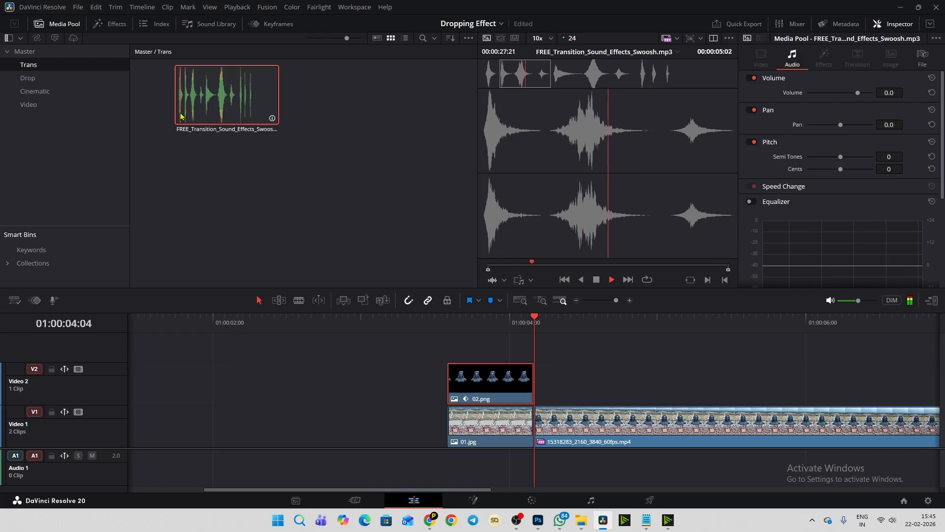
{"action": "key", "text": "space"}
Step: Mark an out point at 00:00:01:08 in Epic_Impacts.mp3 from the Drop bin and place it on Audio 1 starting at 01:00:03:14
{"action": "left_click", "coordinate": [34, 79]}
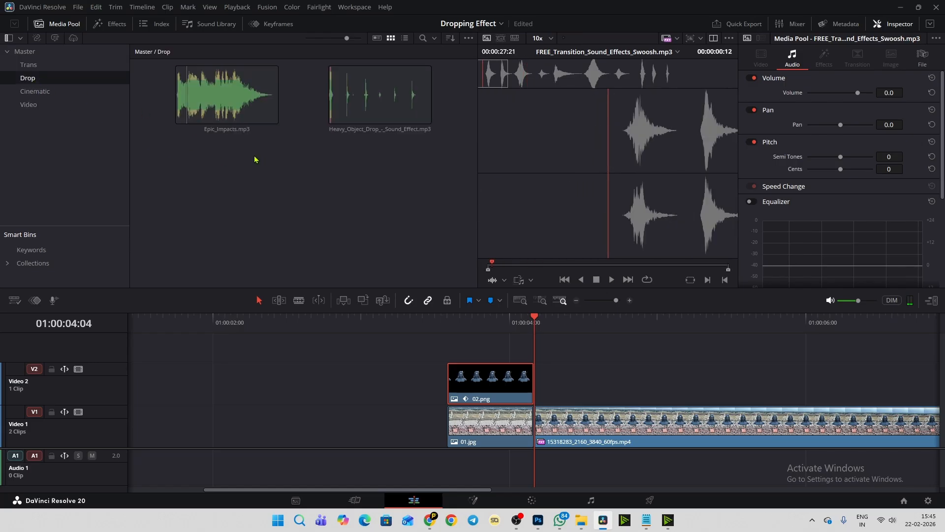
{"action": "left_click", "coordinate": [189, 132]}
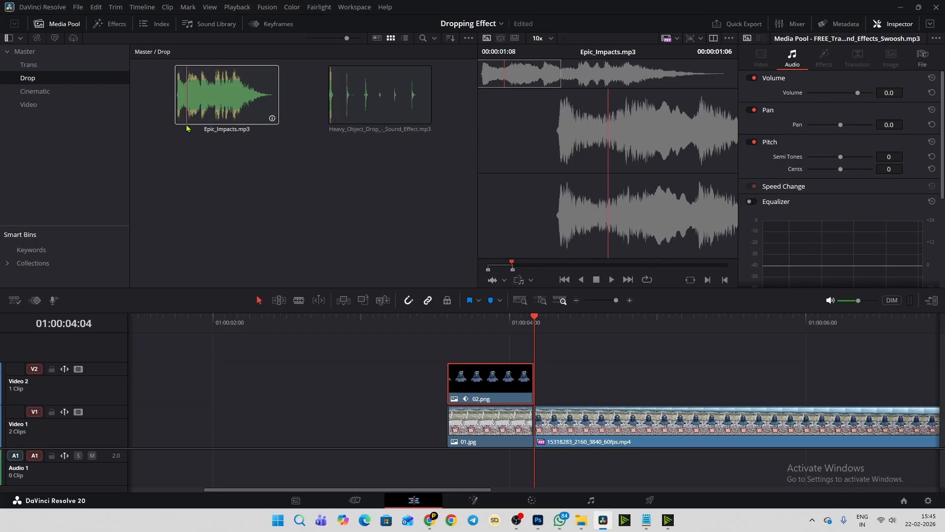
{"action": "left_click", "coordinate": [188, 121]}
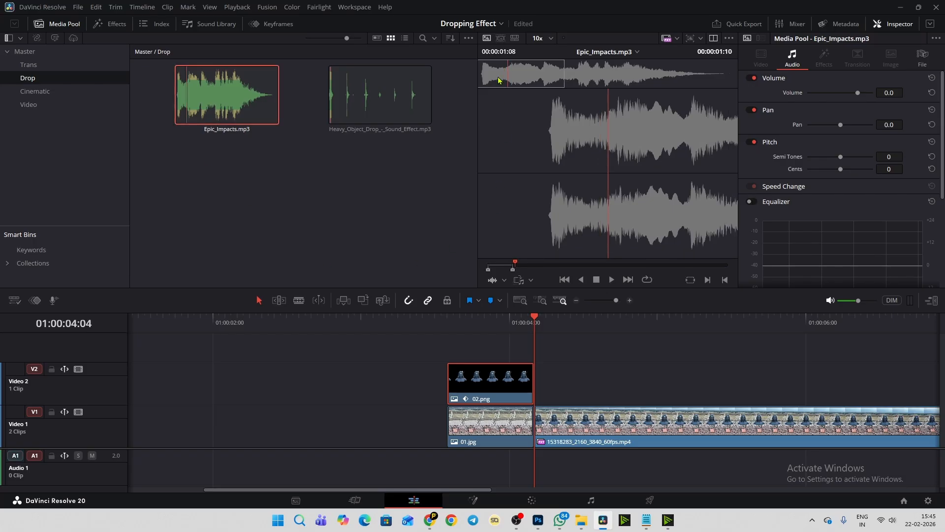
{"action": "key", "text": "space"}
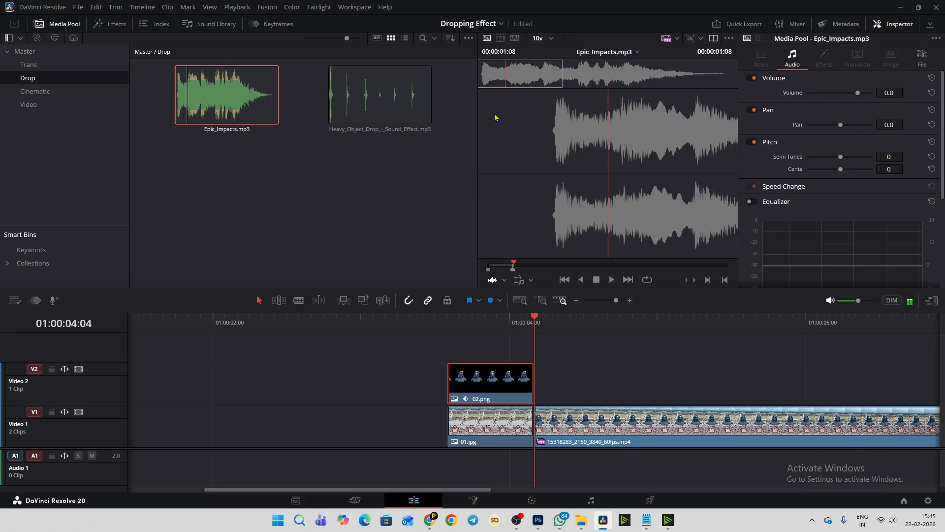
{"action": "key", "text": "o"}
{"action": "left_click_drag", "start_coordinate": [560, 157], "coordinate": [430, 424]}
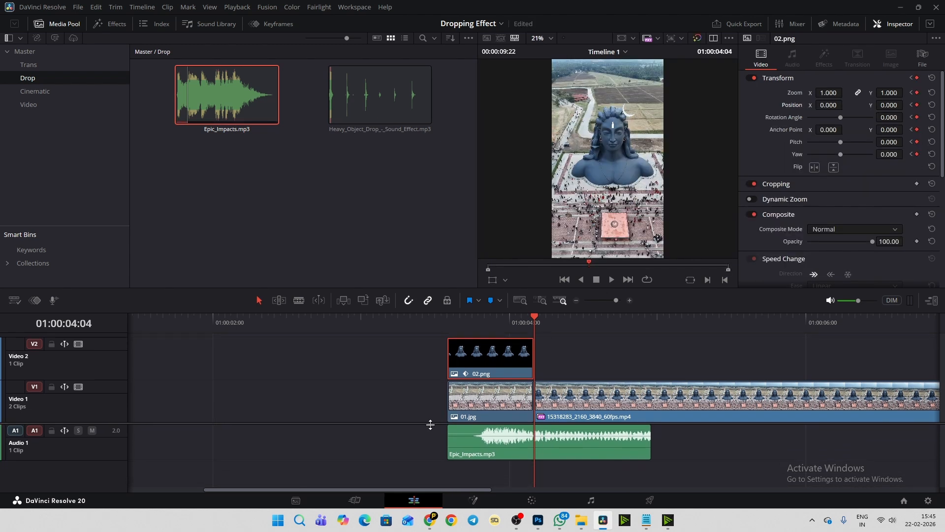
Step: Play the drop together with the Epic_Impacts.mp3 clip and raise that clip's volume to 8.2
{"action": "left_click", "coordinate": [473, 432]}
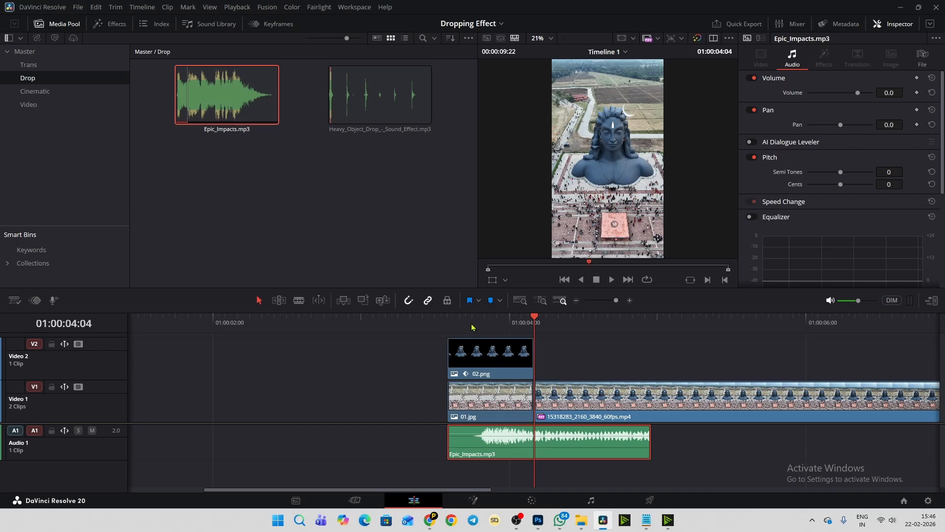
{"action": "left_click", "coordinate": [454, 320]}
{"action": "key", "text": "space"}
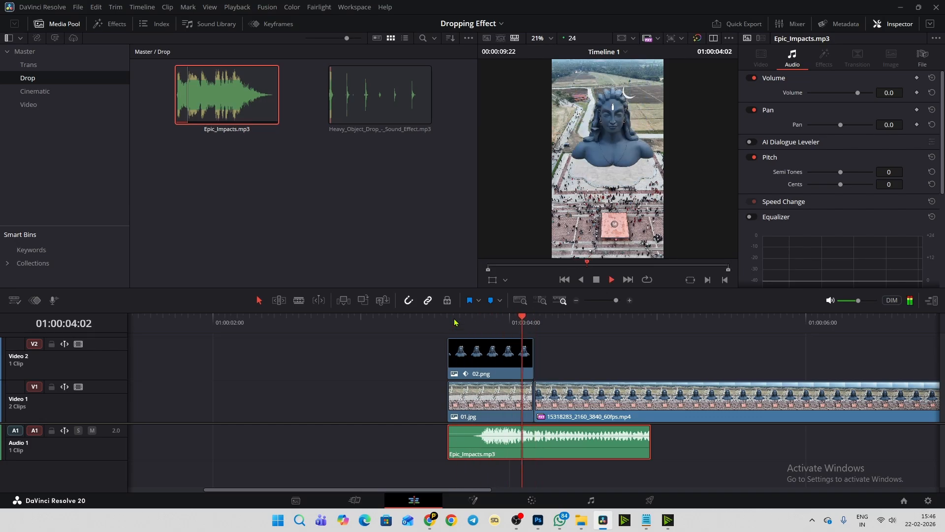
{"action": "left_click", "coordinate": [454, 322]}
{"action": "key", "text": "space"}
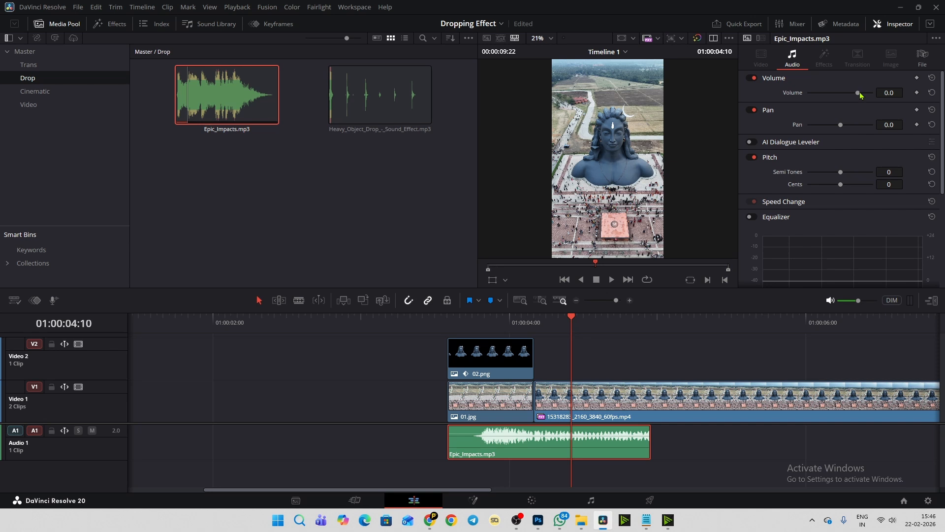
{"action": "left_click_drag", "start_coordinate": [857, 93], "coordinate": [862, 93]}
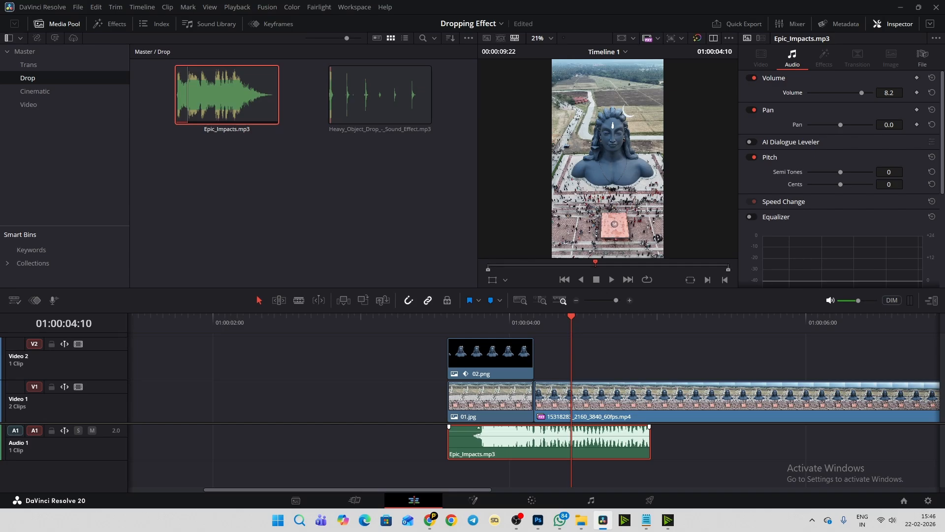
{"action": "left_click_drag", "start_coordinate": [477, 429], "coordinate": [474, 429]}
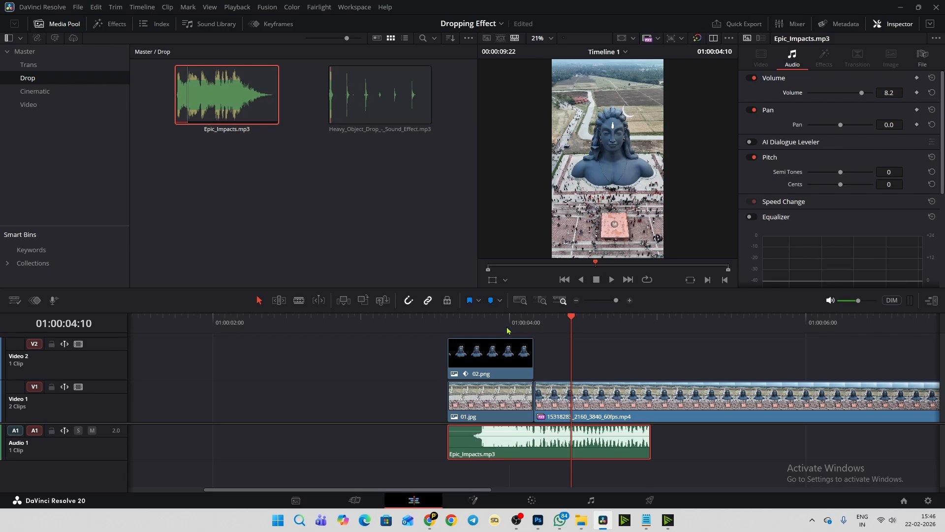
Step: Replay the drop, move Epic_Impacts.mp3 later on Audio 1 to start at 01:00:03:20, and check its sync with the landing
{"action": "left_click", "coordinate": [460, 326]}
{"action": "key", "text": "space"}
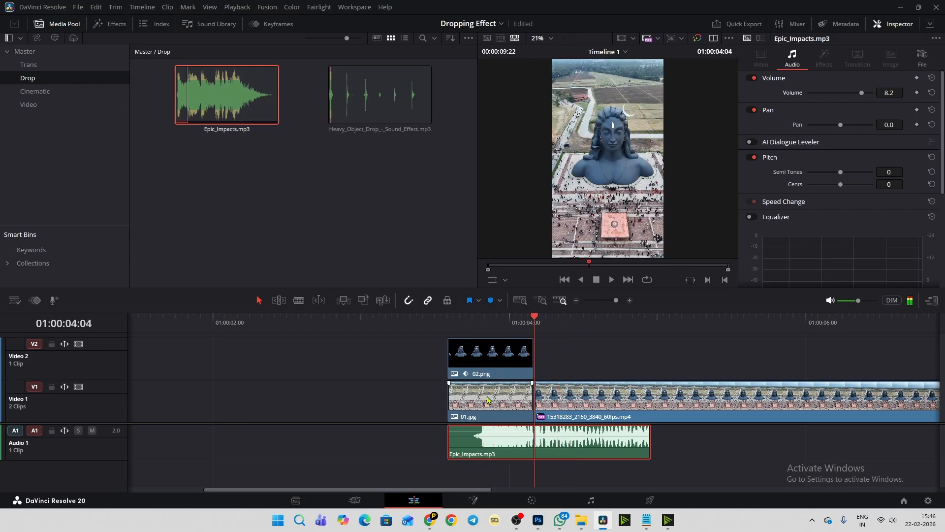
{"action": "left_click_drag", "start_coordinate": [499, 442], "coordinate": [537, 441]}
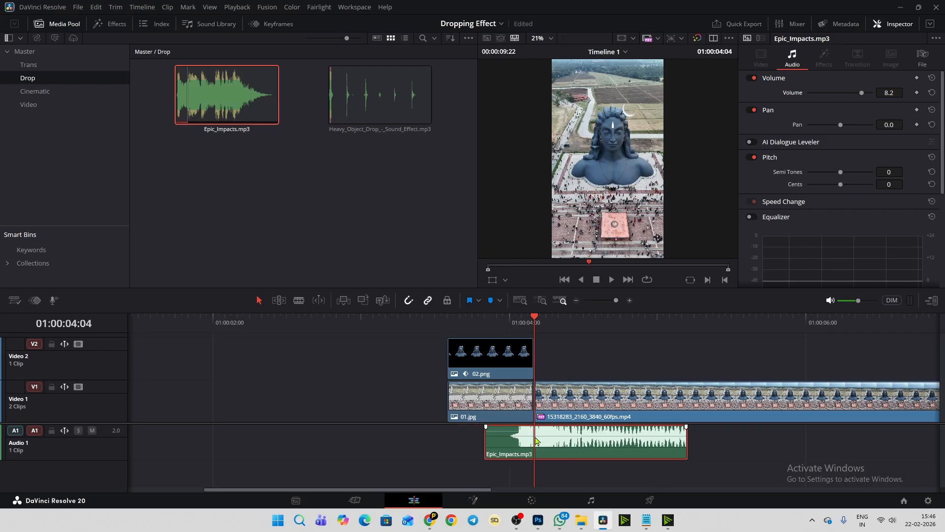
{"action": "left_click", "coordinate": [478, 322]}
{"action": "key", "text": "space"}
{"action": "left_click", "coordinate": [510, 329]}
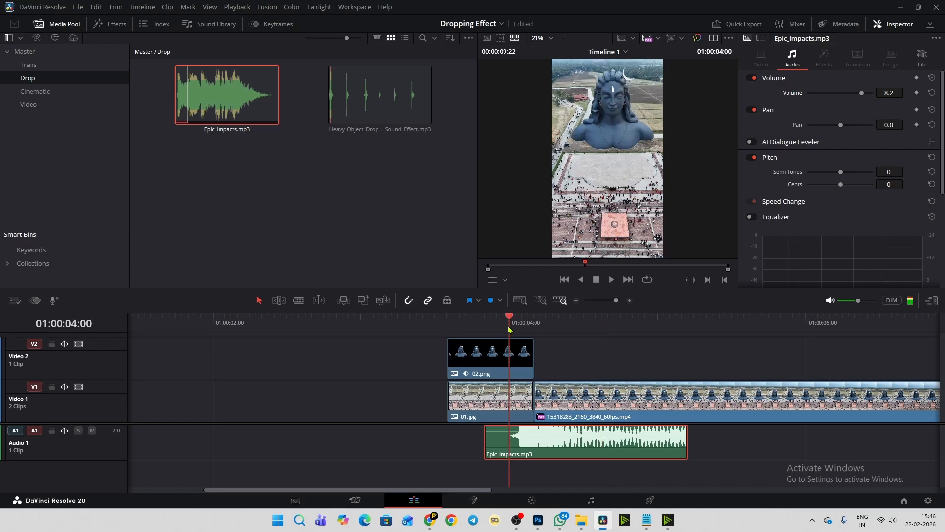
{"action": "key", "text": "space"}
{"action": "left_click", "coordinate": [522, 324]}
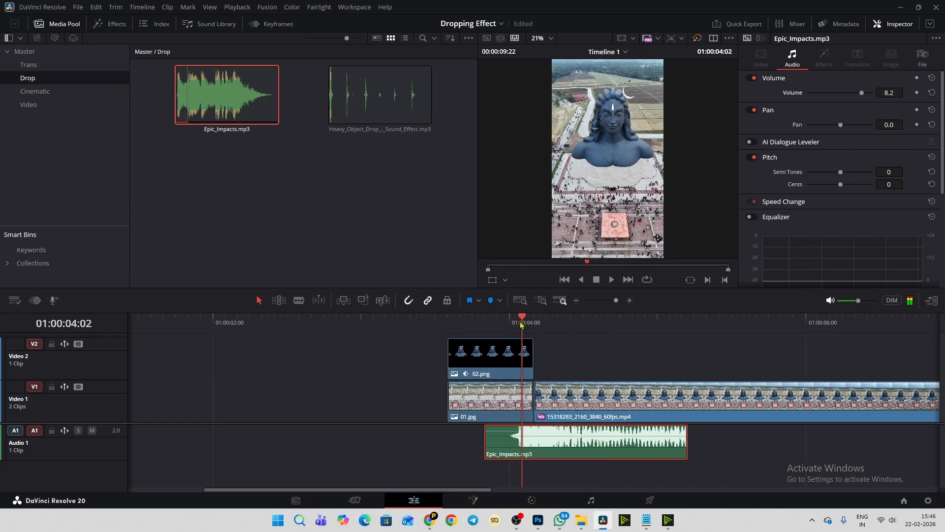
{"action": "key", "text": "space"}
{"action": "left_click", "coordinate": [520, 325]}
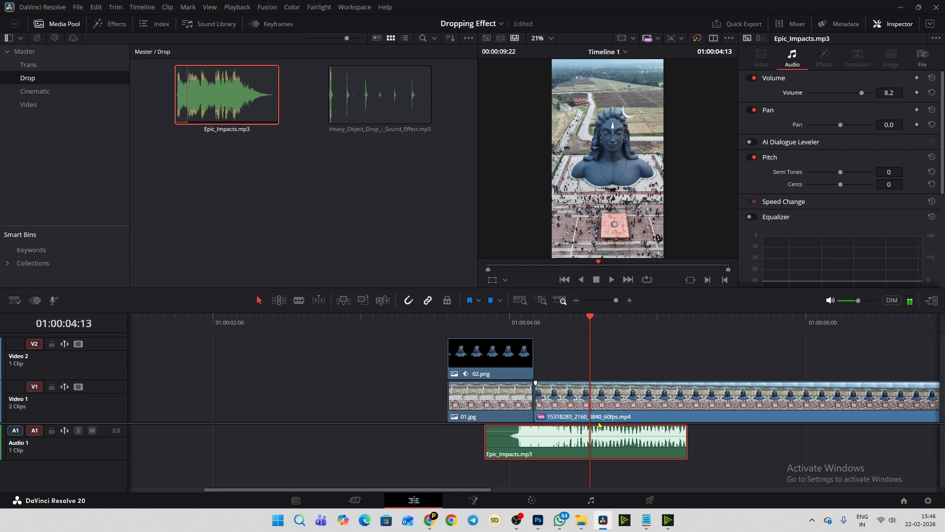
Step: Shift Epic_Impacts.mp3 one frame later so it ends at 01:00:05:06, and replay the drop from before the impact
{"action": "left_click_drag", "start_coordinate": [681, 323], "coordinate": [695, 324]}
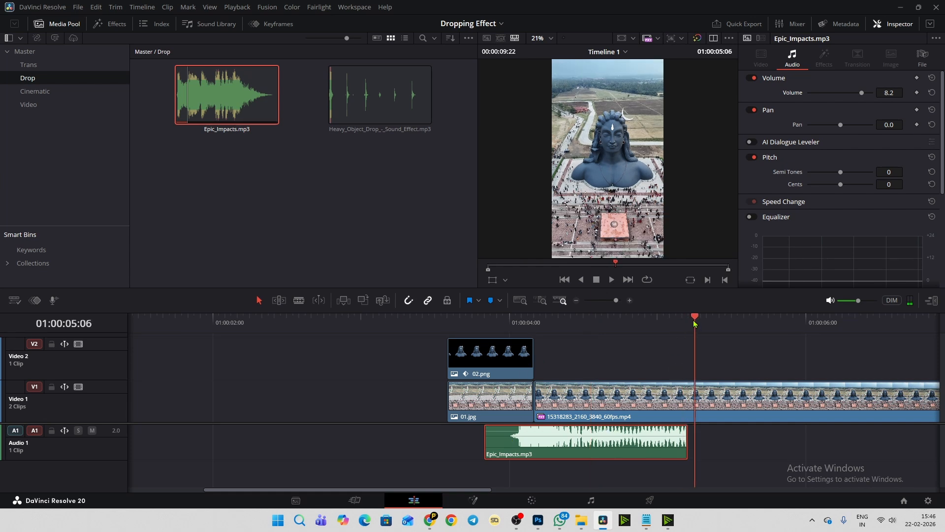
{"action": "left_click_drag", "start_coordinate": [567, 445], "coordinate": [572, 443]}
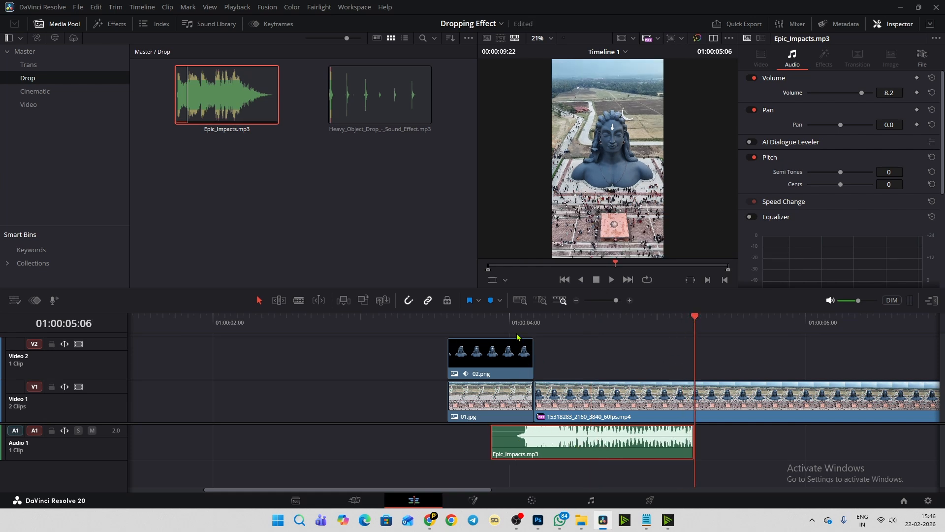
{"action": "left_click", "coordinate": [515, 325]}
{"action": "key", "text": "space"}
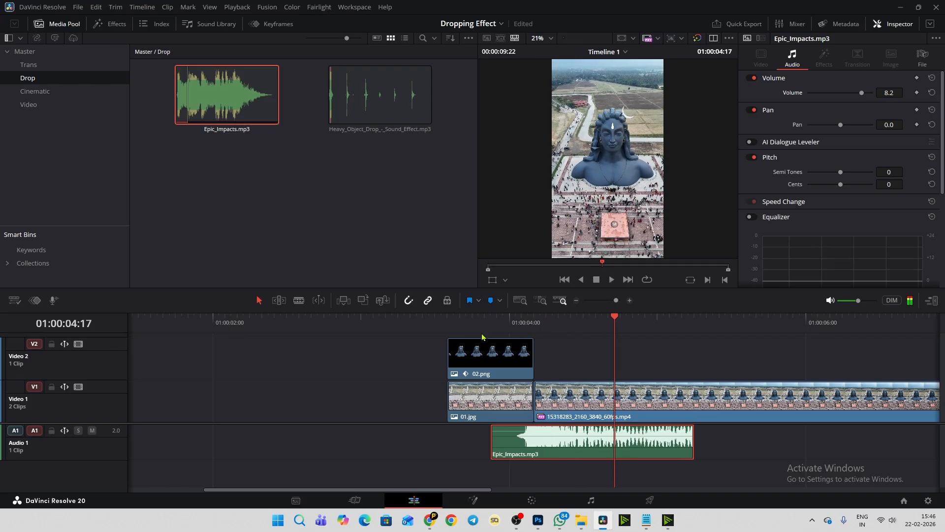
{"action": "left_click", "coordinate": [478, 323]}
{"action": "left_click", "coordinate": [439, 328]}
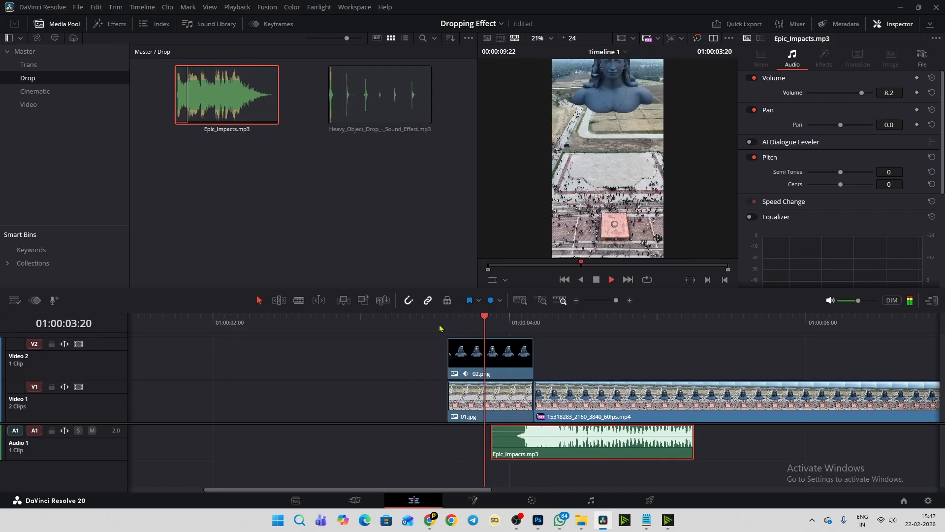
Step: Add a fade-out over about the last 14 frames of the Epic_Impacts.mp3 clip
{"action": "left_click_drag", "start_coordinate": [693, 440], "coordinate": [693, 441]}
{"action": "left_click", "coordinate": [679, 445]}
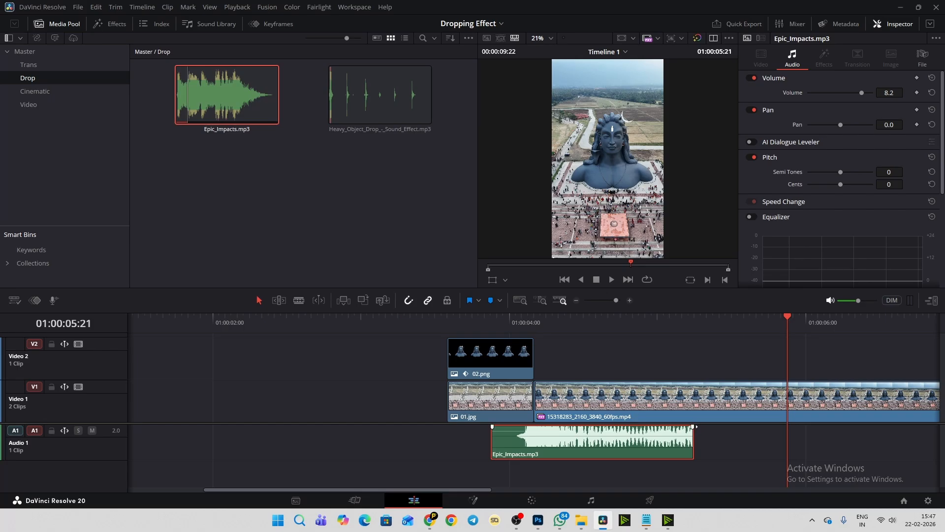
{"action": "left_click", "coordinate": [693, 427]}
{"action": "left_click_drag", "start_coordinate": [693, 426], "coordinate": [606, 426]}
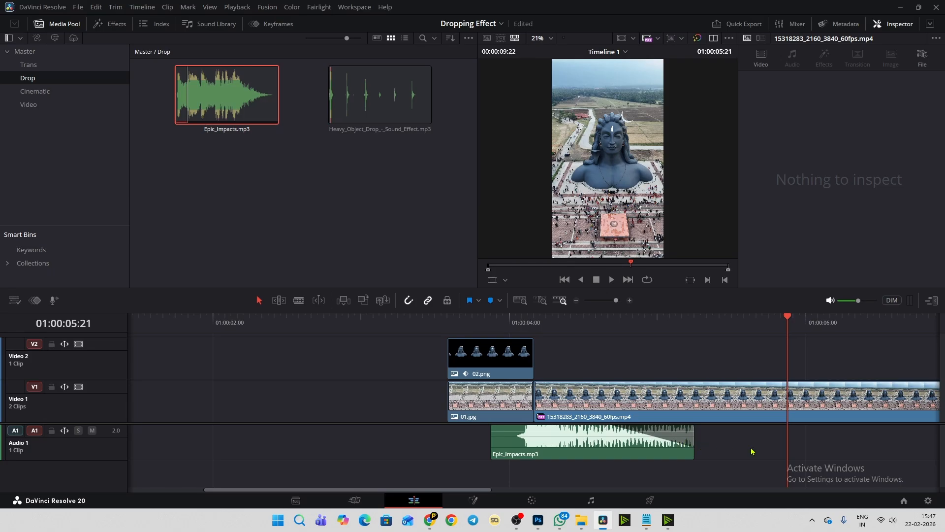
Step: Replay the statue drop twice from about 01:00:03:18 to check the faded impact sound
{"action": "left_click", "coordinate": [475, 324]}
{"action": "key", "text": "space"}
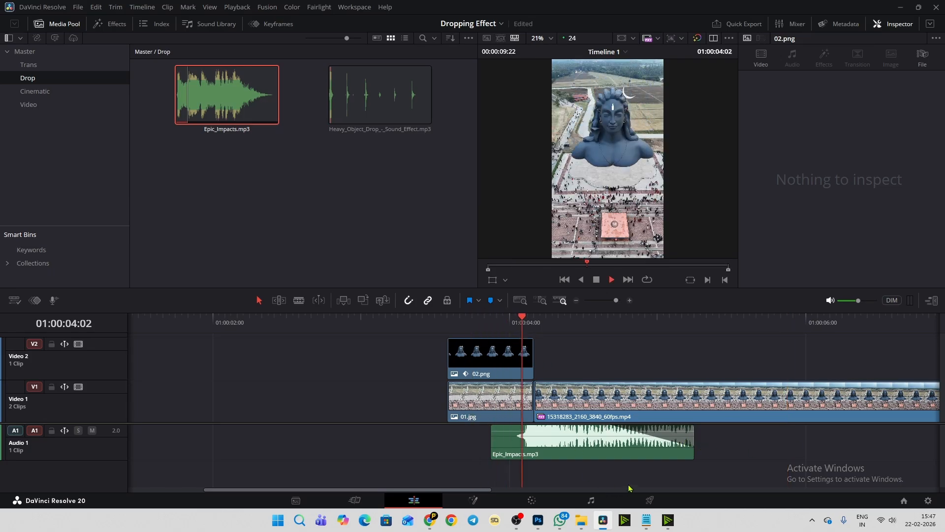
{"action": "key", "text": "space"}
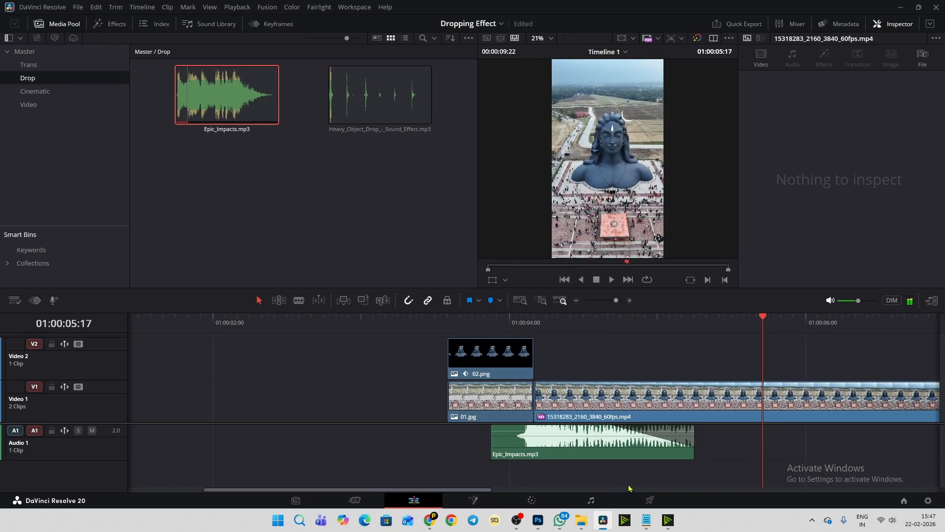
{"action": "left_click", "coordinate": [478, 328]}
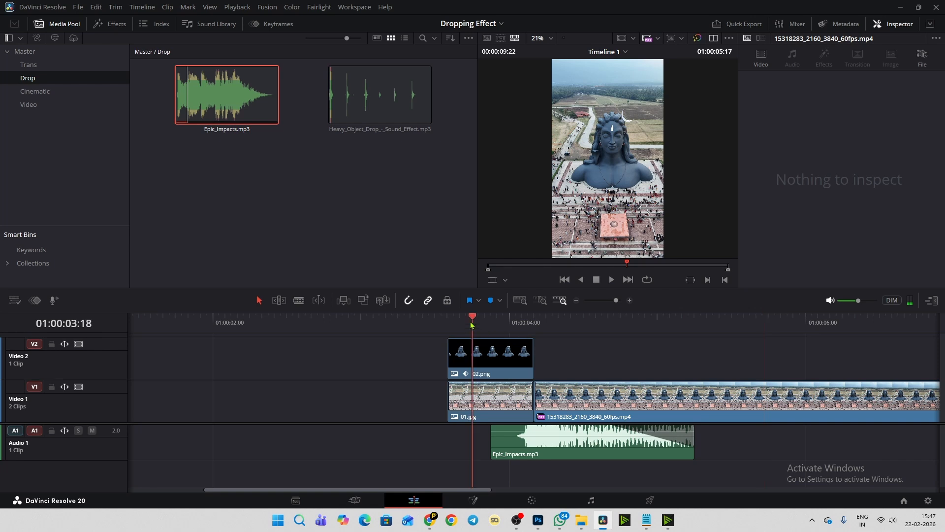
{"action": "key", "text": "space"}
{"action": "key", "text": "space"}
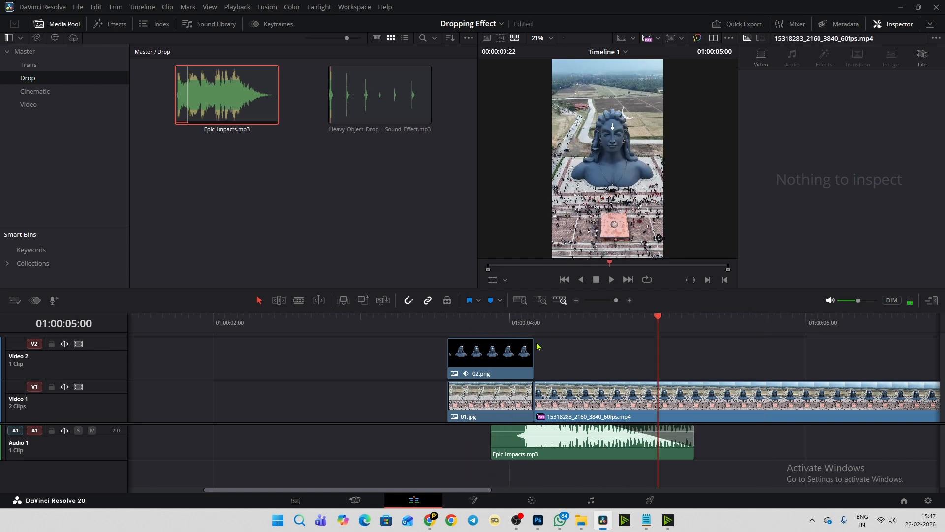
Step: Examine the ground beneath the falling statue frame by frame between 01:00:03:22 and 01:00:04:04
{"action": "left_click", "coordinate": [499, 326]}
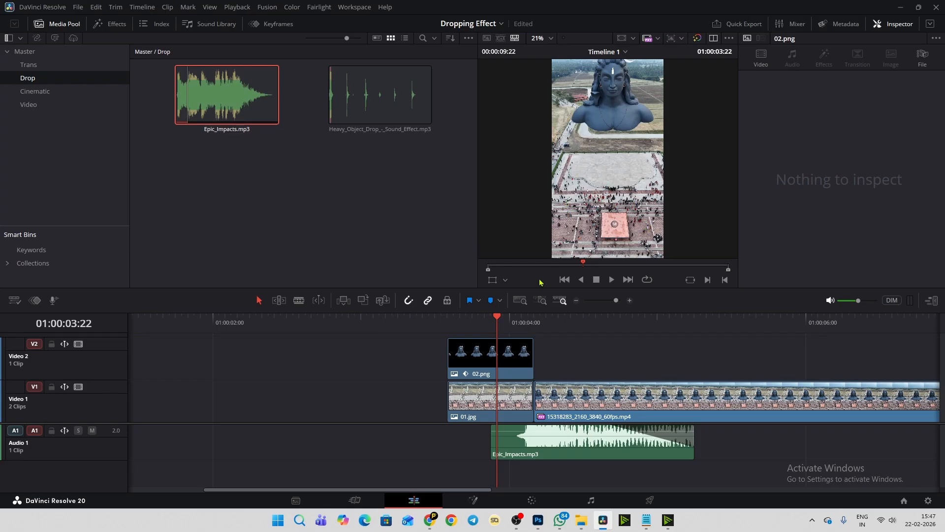
{"action": "left_click_drag", "start_coordinate": [522, 321], "coordinate": [533, 320]}
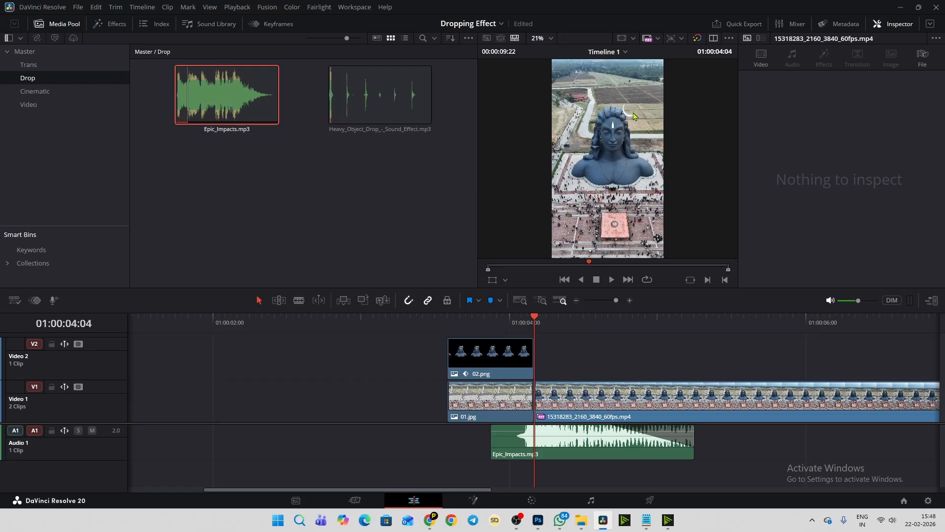
{"action": "left_click", "coordinate": [513, 321]}
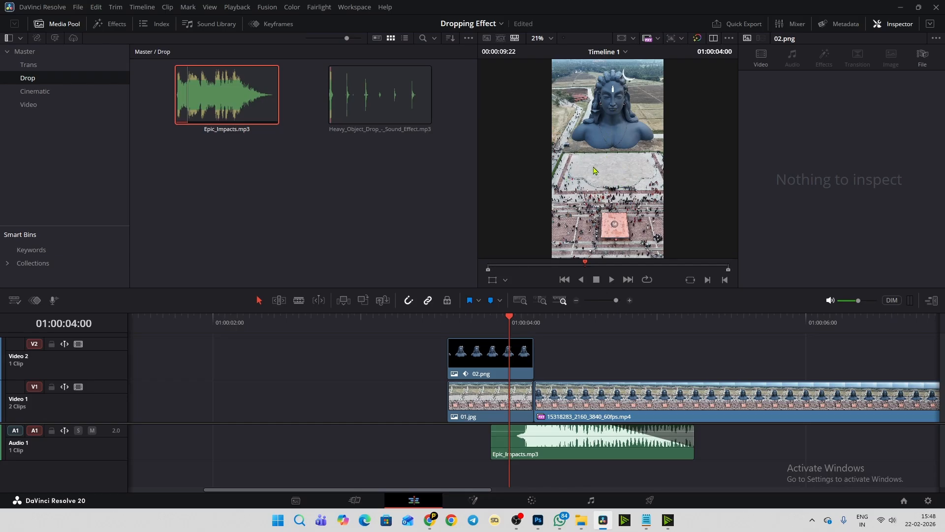
{"action": "left_click", "coordinate": [519, 320]}
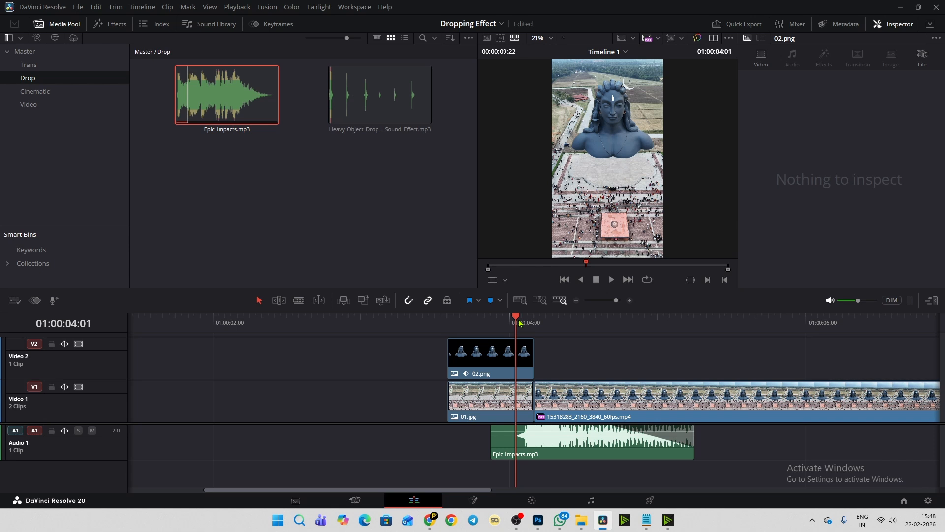
{"action": "left_click", "coordinate": [522, 320]}
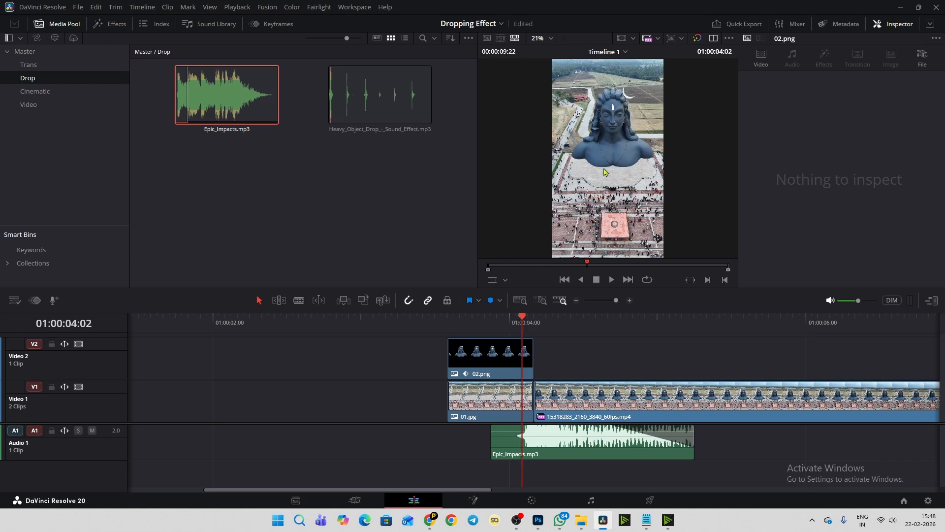
{"action": "left_click", "coordinate": [497, 319]}
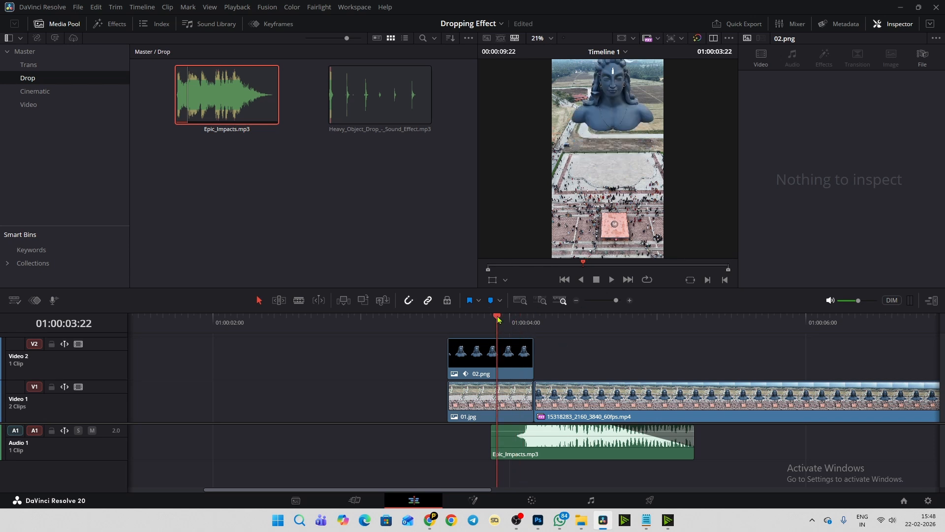
{"action": "left_click", "coordinate": [503, 320]}
{"action": "left_click", "coordinate": [509, 320]}
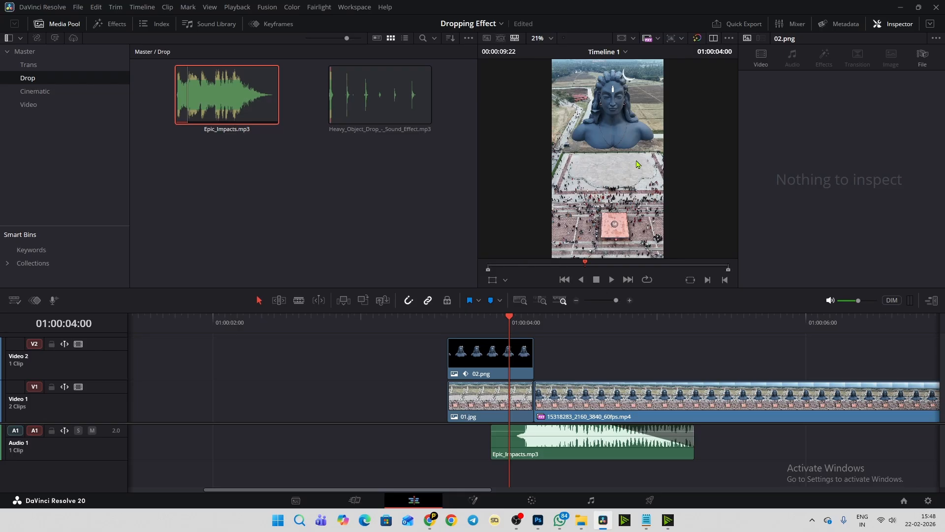
Step: Switch to Photoshop and draw a flat elliptical selection about 21 cm wide and 2 cm high below the statue cutout
{"action": "key", "text": "alt+Tab"}
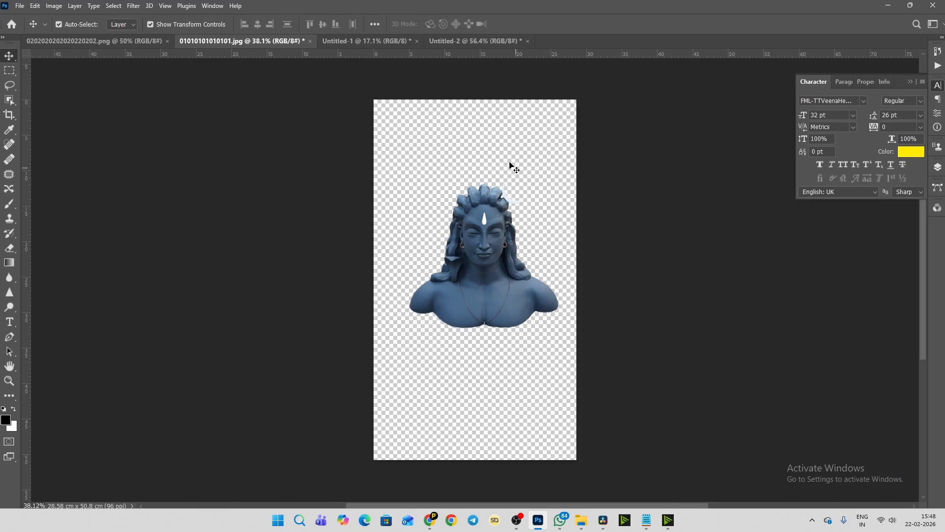
{"action": "left_click", "coordinate": [499, 320]}
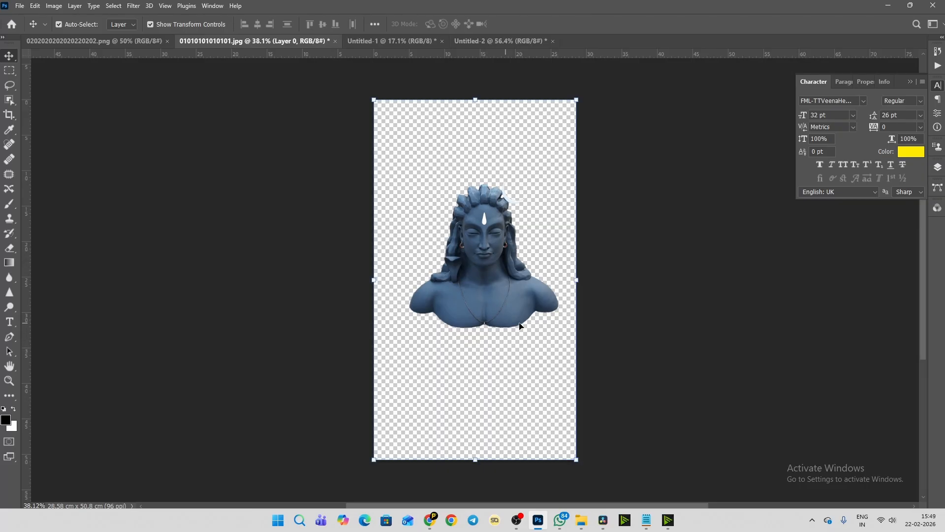
{"action": "left_click", "coordinate": [11, 74]}
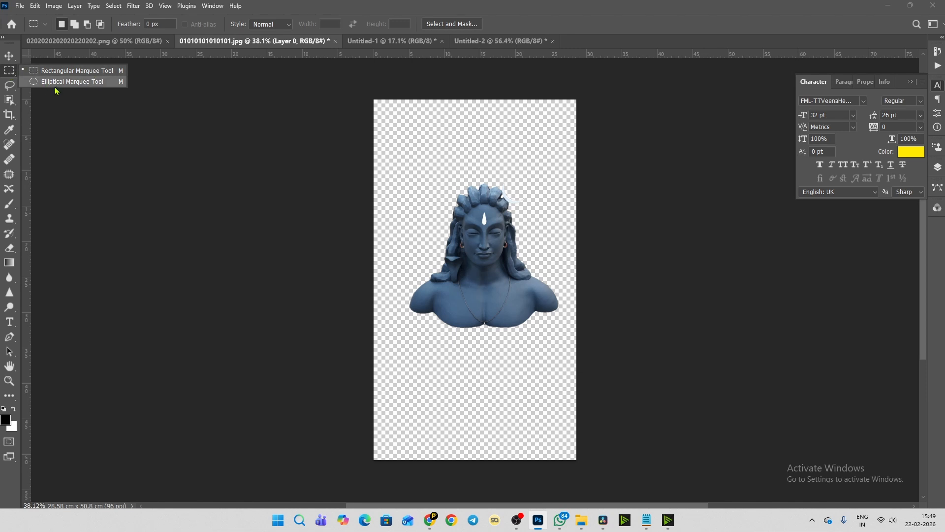
{"action": "left_click", "coordinate": [85, 82]}
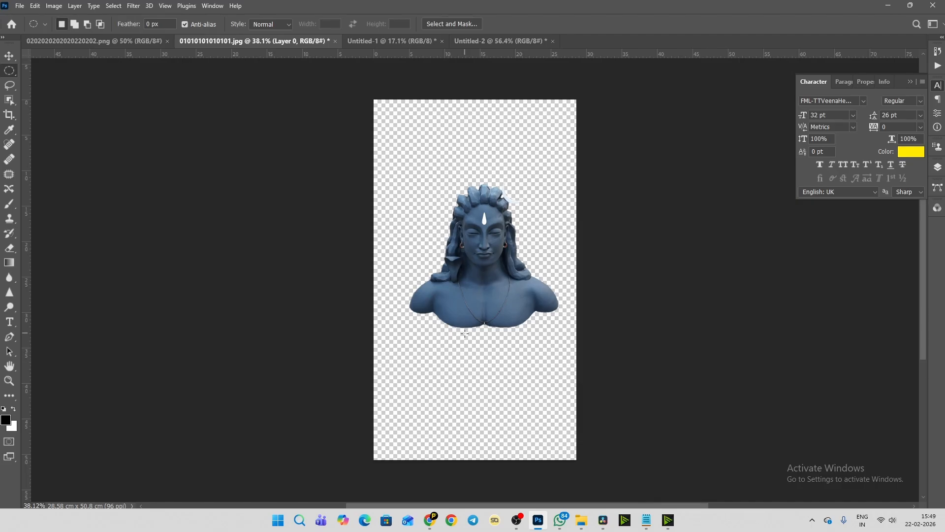
{"action": "left_click_drag", "start_coordinate": [409, 339], "coordinate": [556, 348]}
{"action": "left_click", "coordinate": [557, 354]}
Step: Create a new layer named SHADOW above the statue layer and show the layer list
{"action": "key", "text": "ctrl+shift+n"}
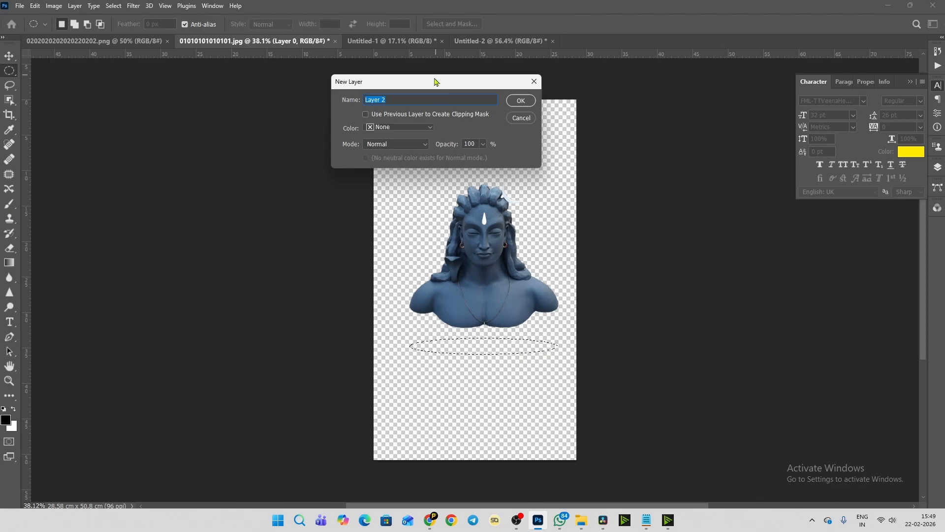
{"action": "left_click_drag", "start_coordinate": [435, 85], "coordinate": [679, 141]}
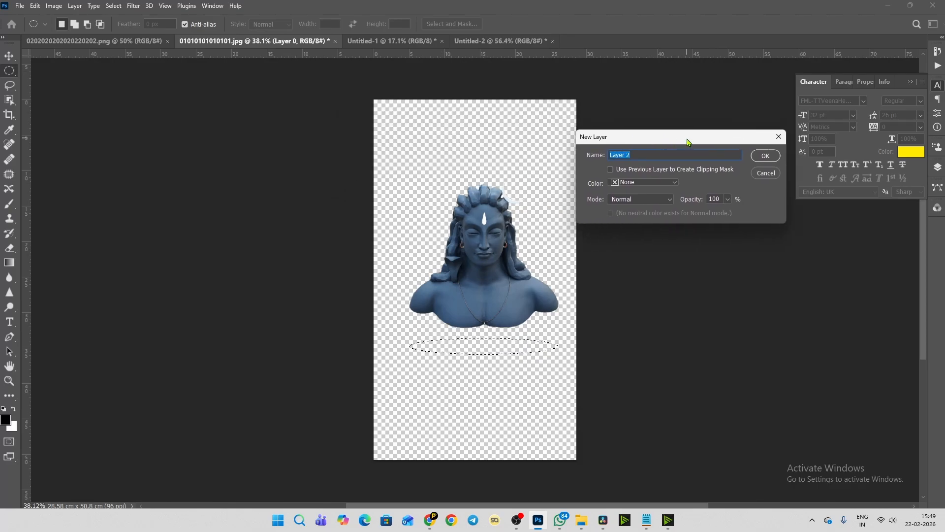
{"action": "type", "text": "SHADOW"}
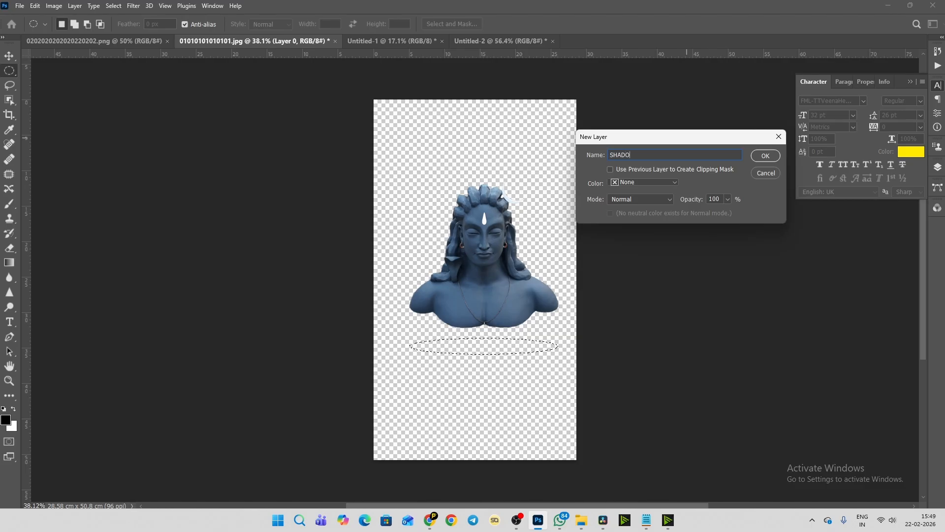
{"action": "left_click", "coordinate": [769, 156]}
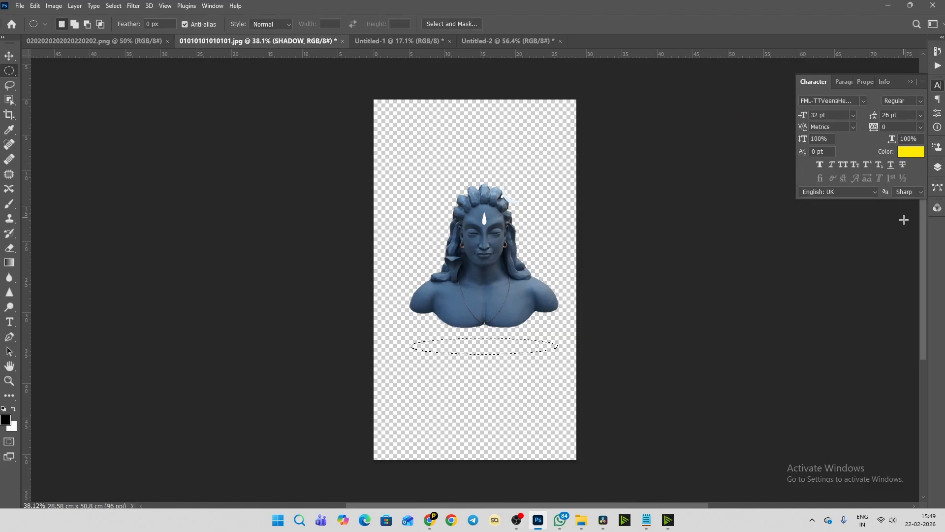
{"action": "left_click", "coordinate": [937, 167]}
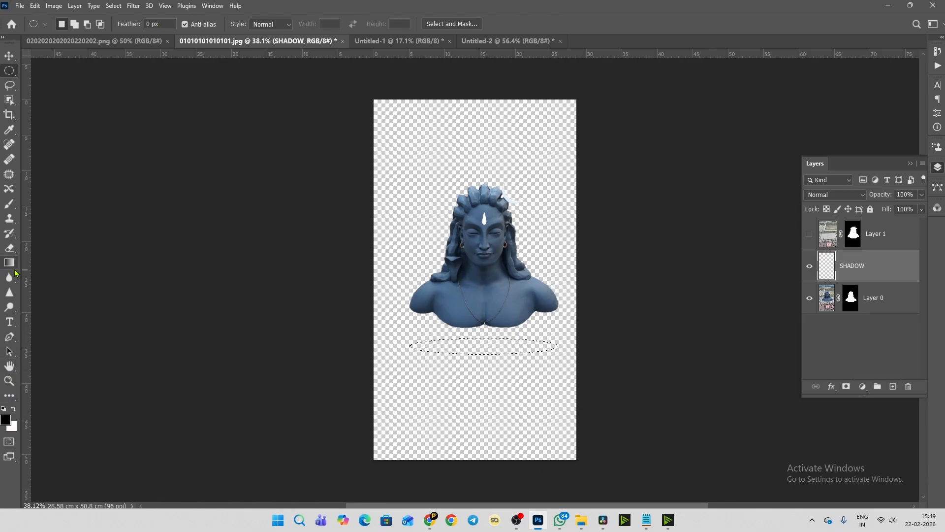
Step: Fill the ellipse with black on the SHADOW layer, deselect it, and move the shape slightly closer to the statue's base
{"action": "key", "text": "g"}
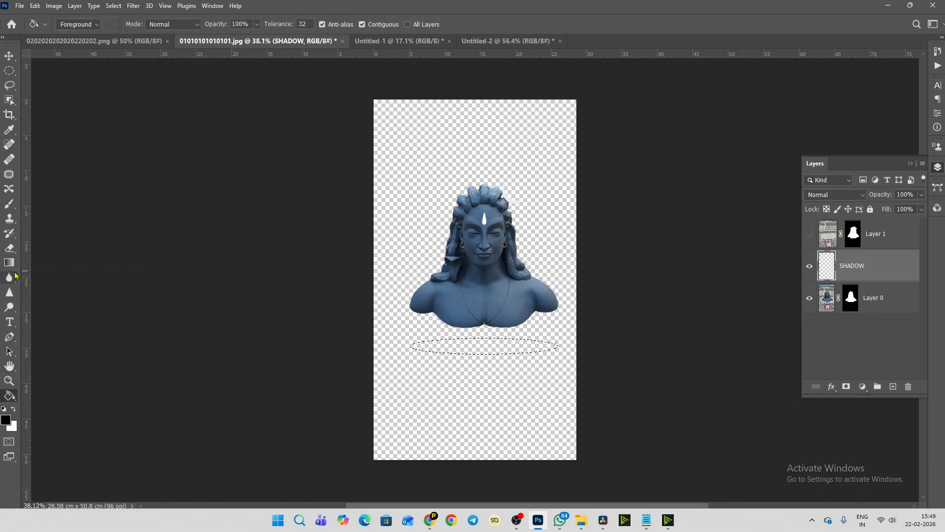
{"action": "left_click", "coordinate": [493, 352]}
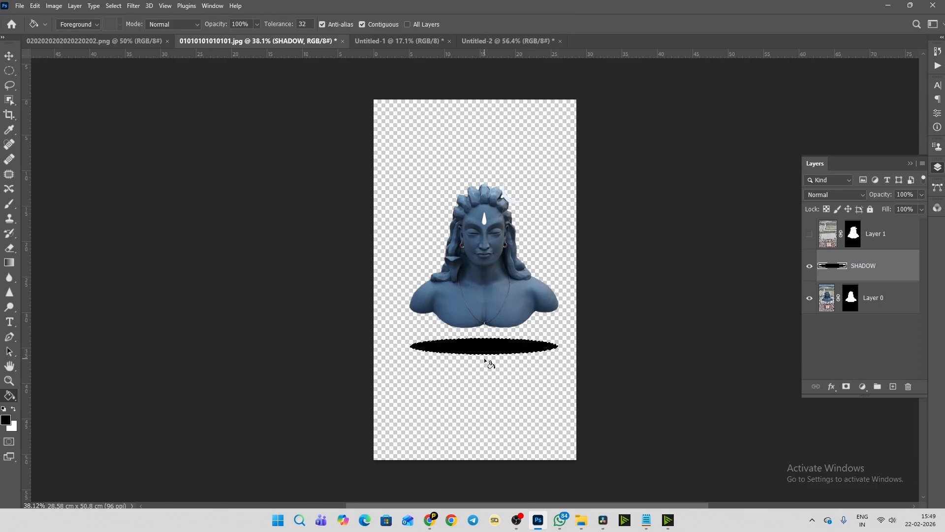
{"action": "key", "text": "ctrl+d"}
{"action": "key", "text": "v"}
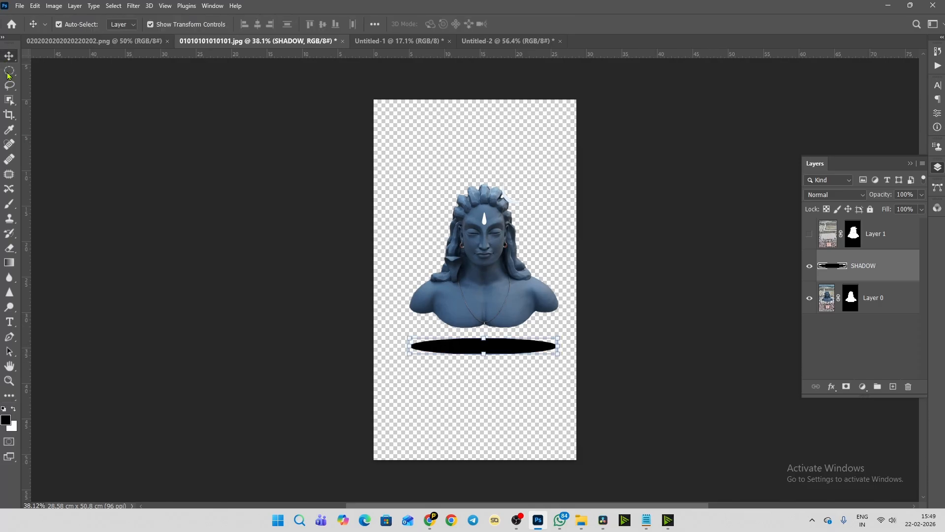
{"action": "left_click_drag", "start_coordinate": [451, 348], "coordinate": [455, 346]}
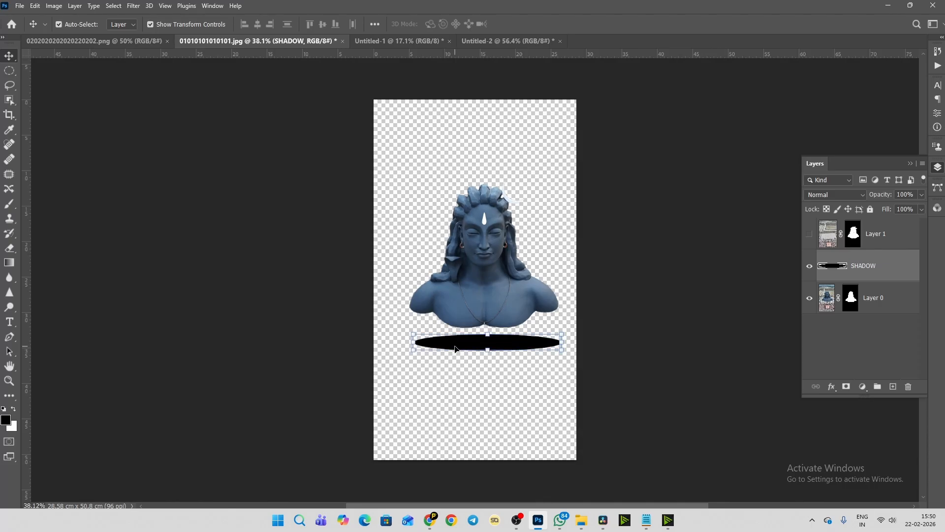
Step: Centre the black ellipse under the statue and soften it with a Gaussian Blur of 19.4 pixels
{"action": "left_click_drag", "start_coordinate": [543, 342], "coordinate": [541, 345]}
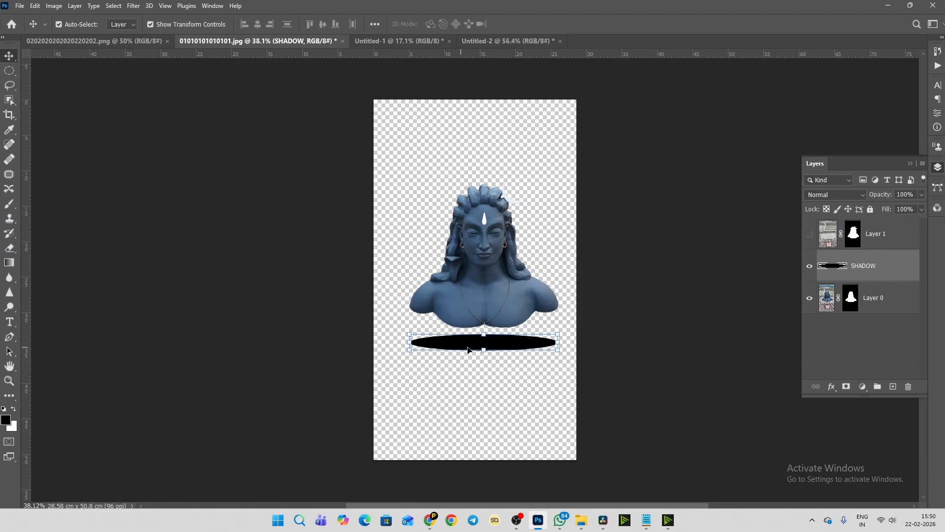
{"action": "left_click", "coordinate": [137, 6]}
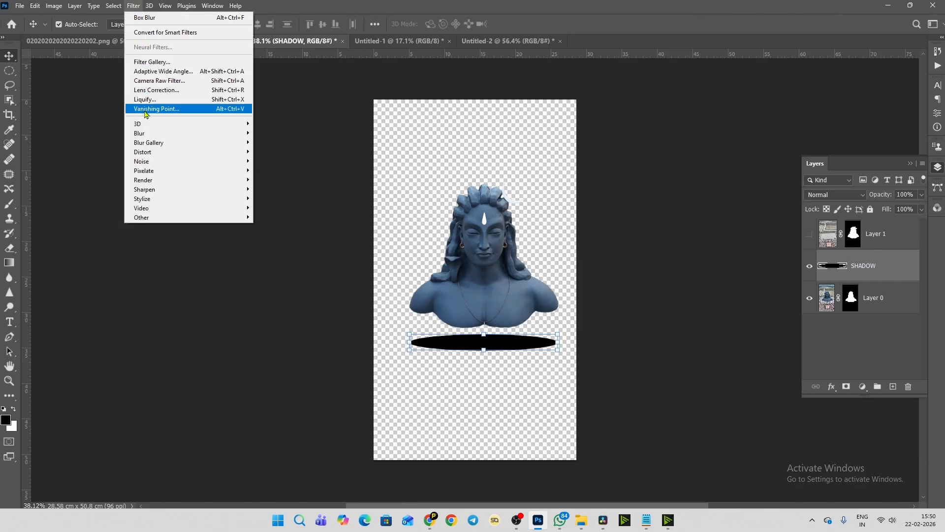
{"action": "mouse_move", "coordinate": [188, 135]}
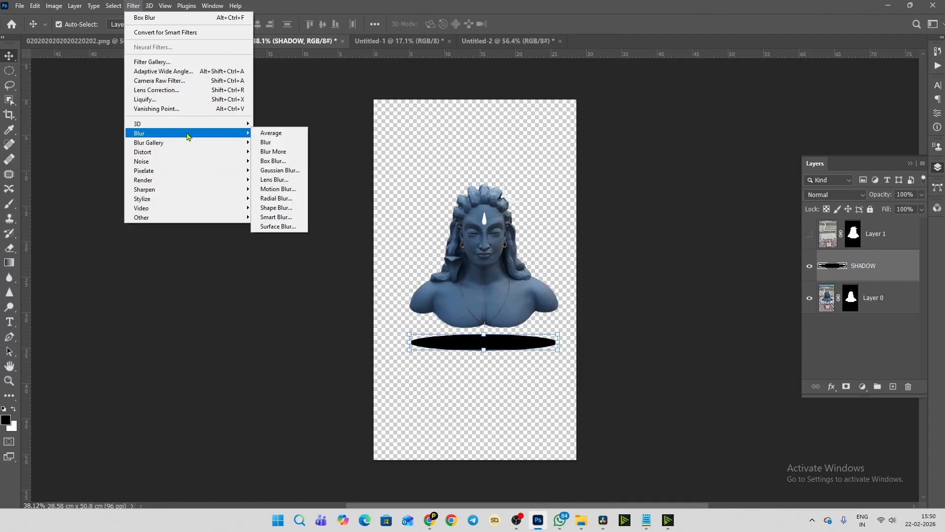
{"action": "left_click", "coordinate": [283, 172]}
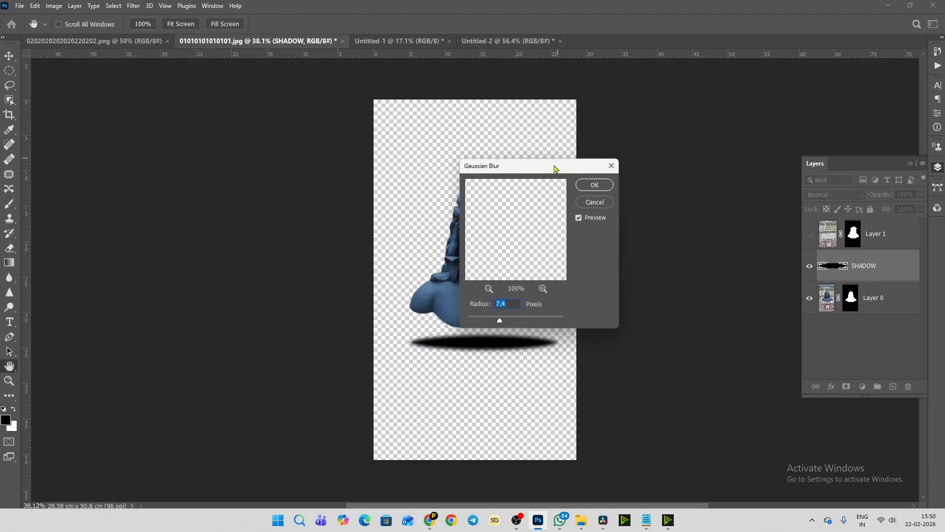
{"action": "left_click_drag", "start_coordinate": [555, 169], "coordinate": [638, 133]}
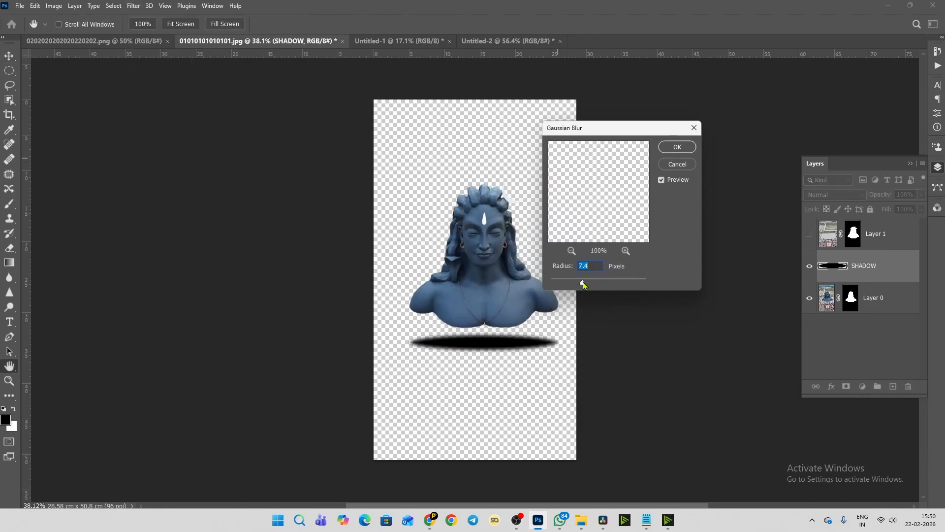
{"action": "left_click_drag", "start_coordinate": [583, 285], "coordinate": [593, 284]}
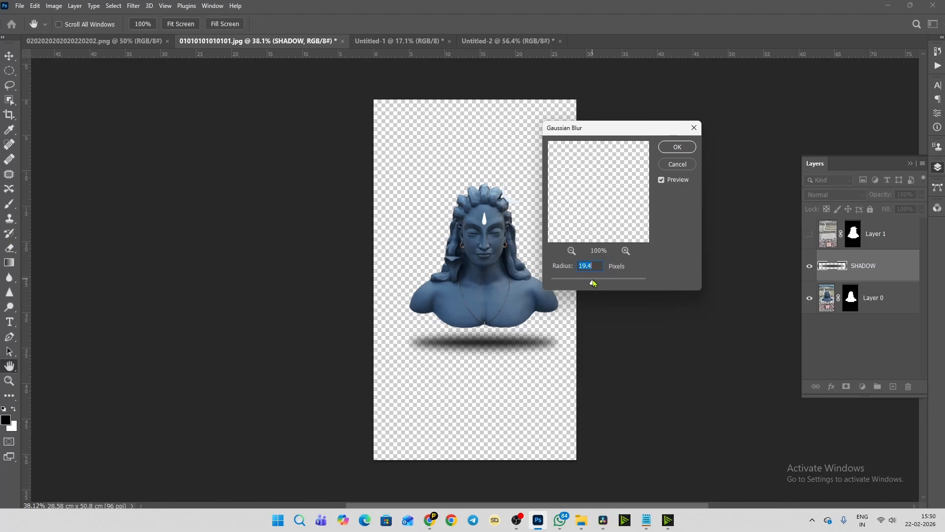
{"action": "left_click", "coordinate": [677, 147]}
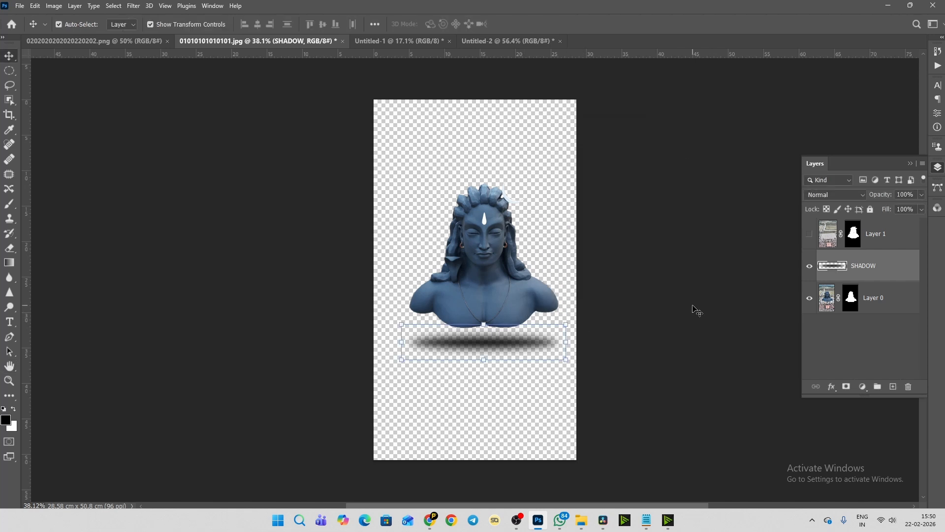
Step: Hide the statue's Layer 0 and save a PNG copy named shadow in the Shiva folder
{"action": "left_click", "coordinate": [810, 300]}
{"action": "left_click", "coordinate": [657, 312]}
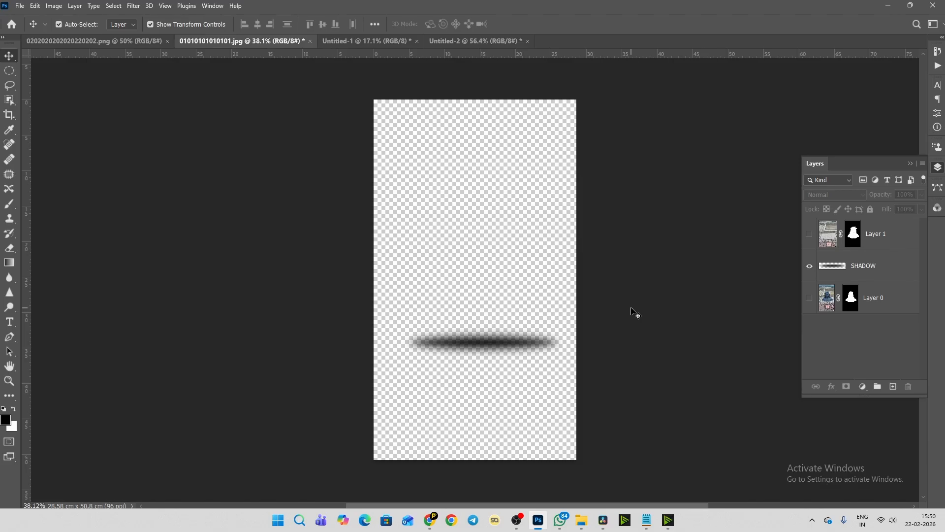
{"action": "key", "text": "ctrl+shift+s"}
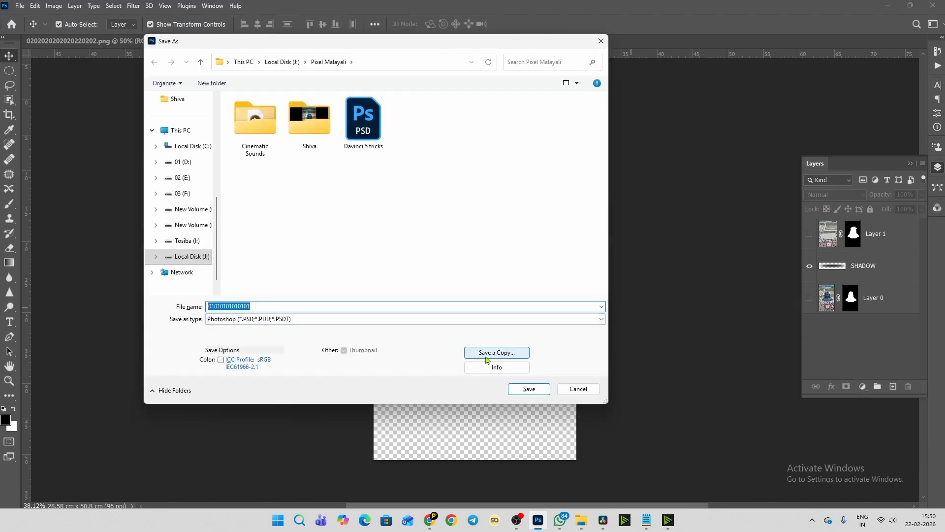
{"action": "left_click", "coordinate": [497, 352]}
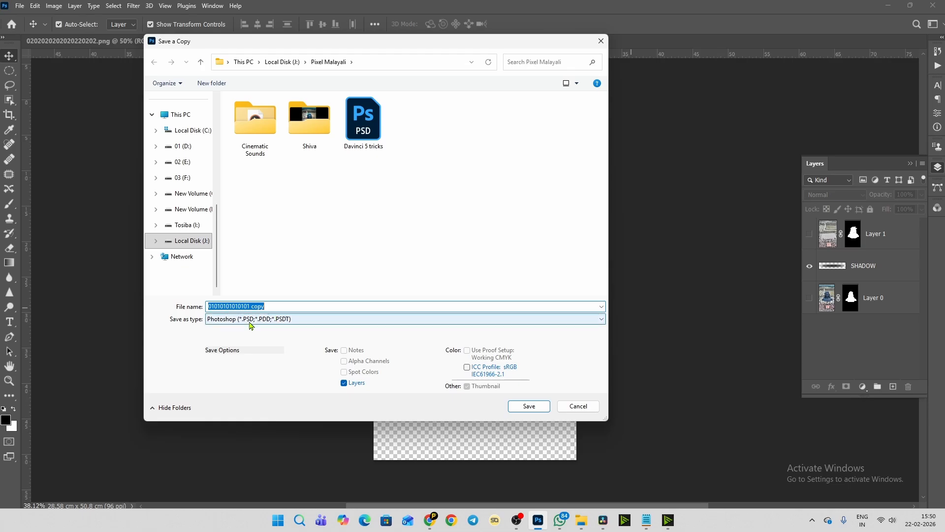
{"action": "left_click", "coordinate": [225, 319]}
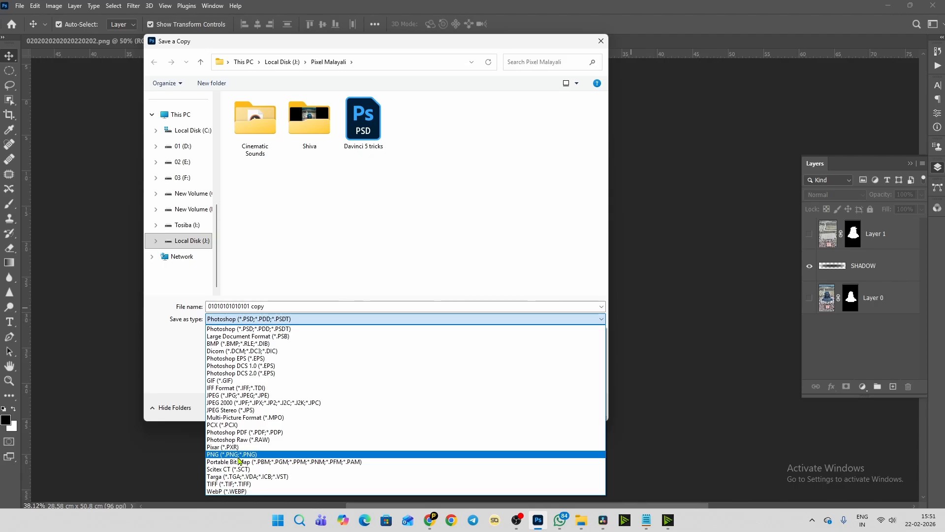
{"action": "left_click", "coordinate": [231, 454]}
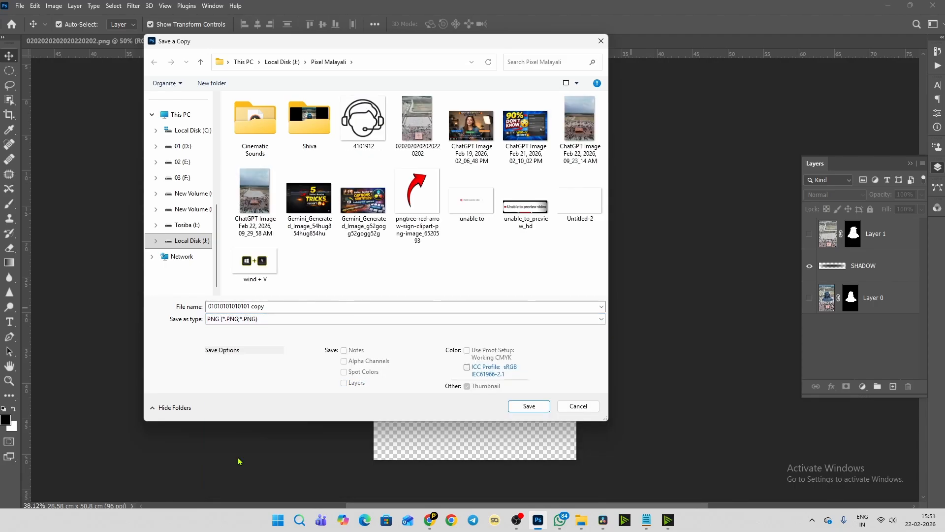
{"action": "double_click", "coordinate": [309, 119]}
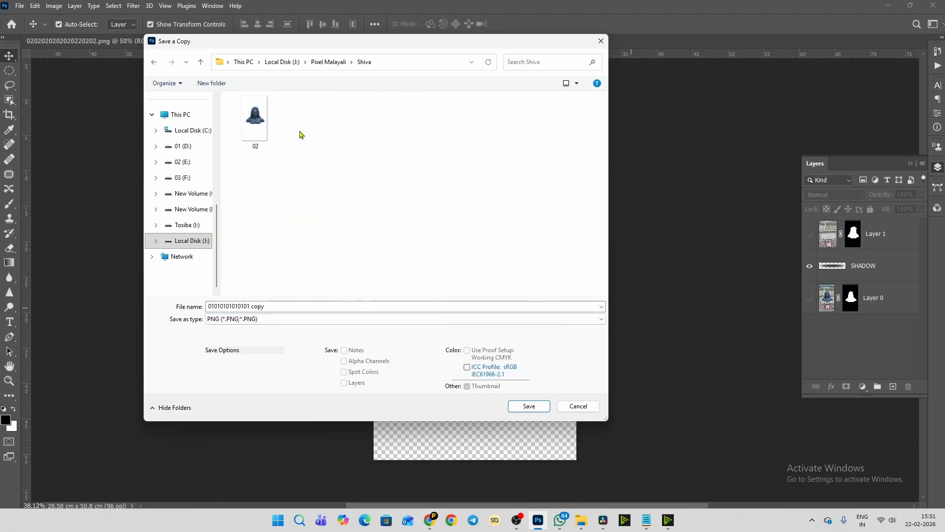
{"action": "left_click", "coordinate": [265, 309]}
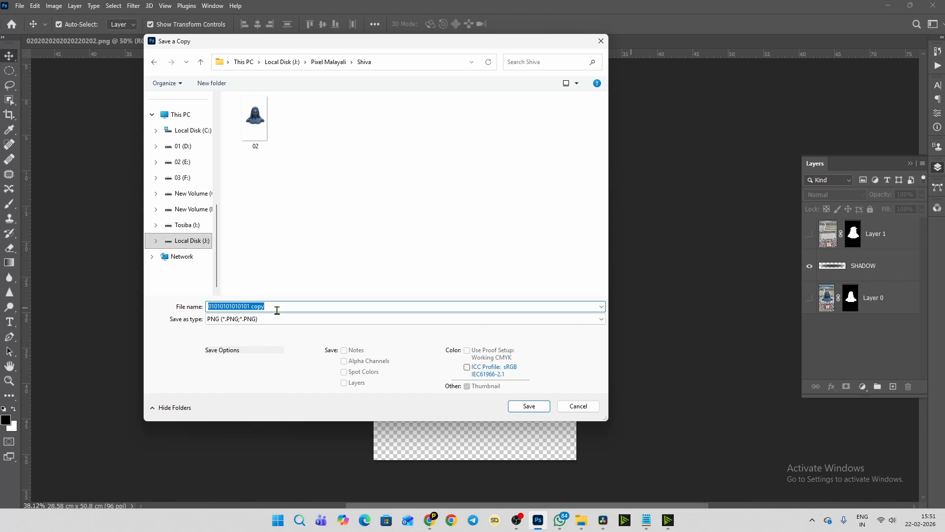
{"action": "type", "text": "shadow"}
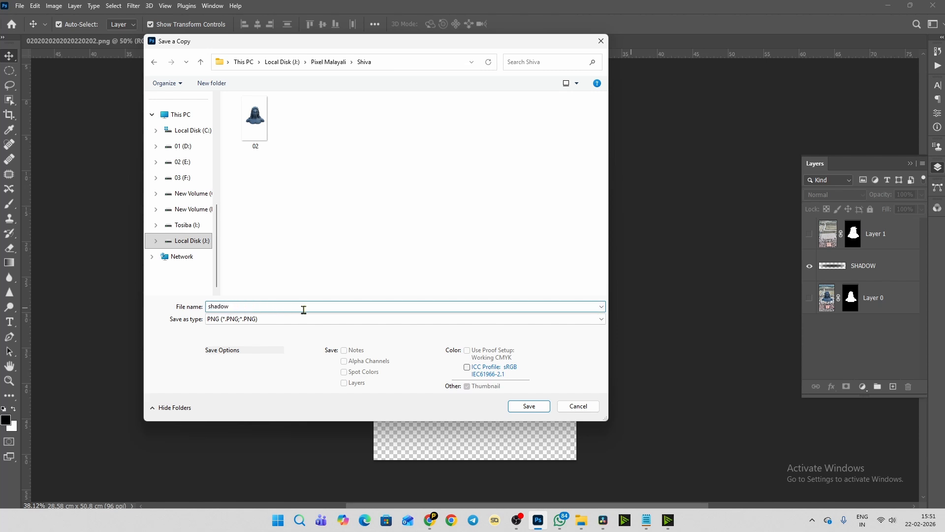
{"action": "left_click", "coordinate": [523, 406]}
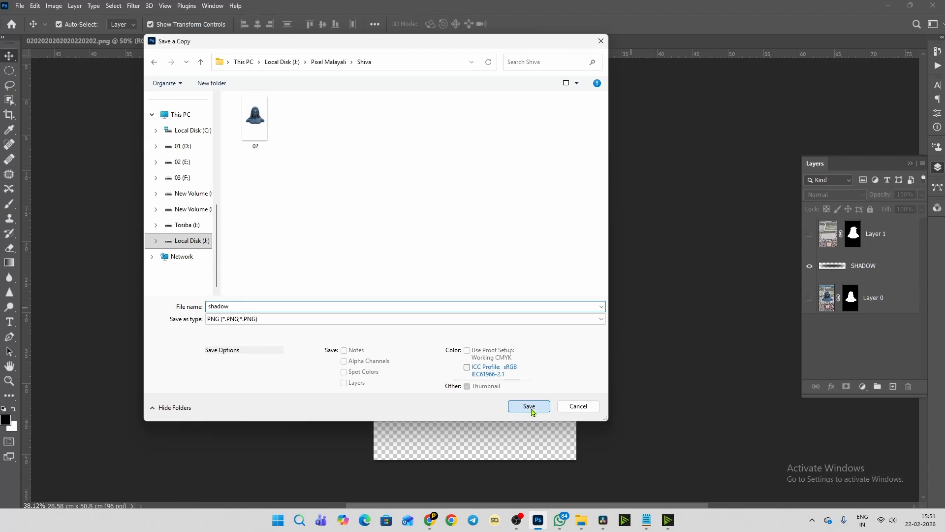
{"action": "left_click", "coordinate": [528, 155]}
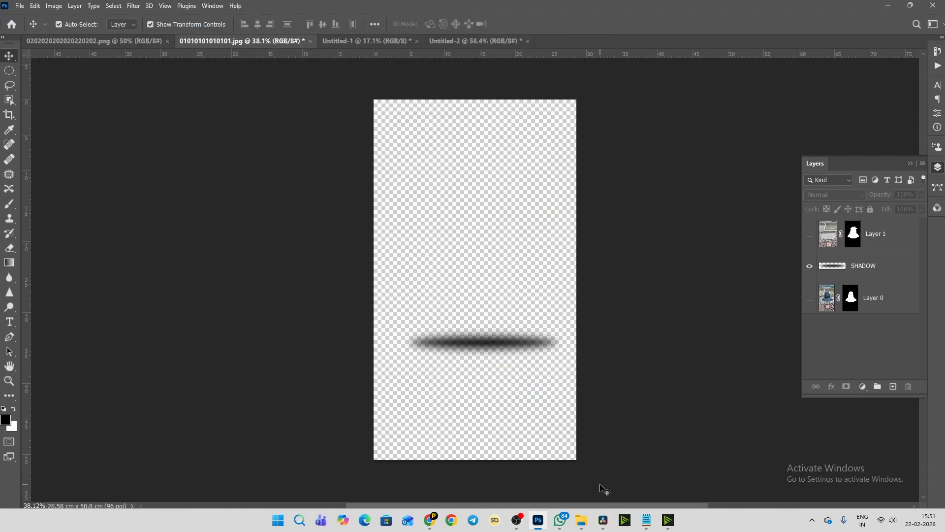
Step: Switch to DaVinci Resolve and import shadow.png from the file explorer into the Video bin
{"action": "left_click", "coordinate": [603, 520]}
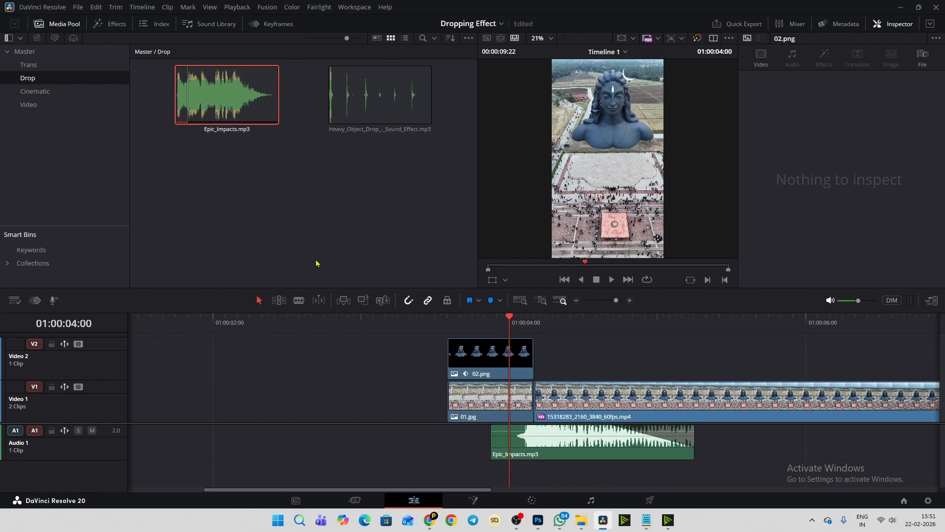
{"action": "left_click", "coordinate": [44, 103]}
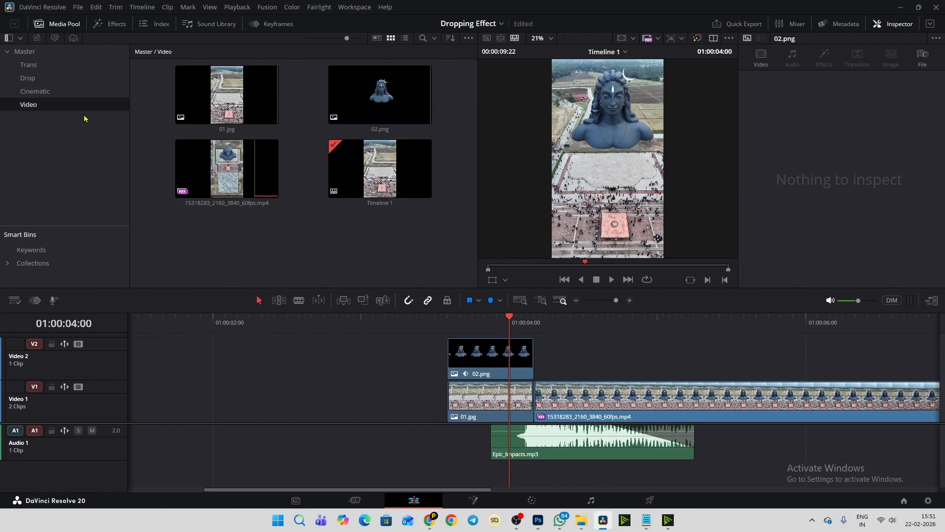
{"action": "left_click", "coordinate": [581, 520]}
{"action": "left_click_drag", "start_coordinate": [361, 264], "coordinate": [173, 249]}
{"action": "left_click", "coordinate": [148, 234]}
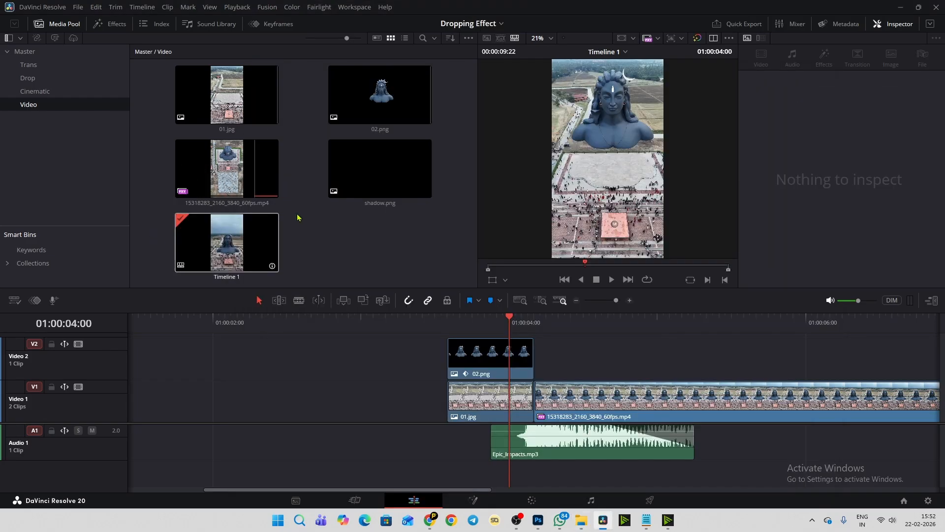
{"action": "left_click", "coordinate": [360, 173]}
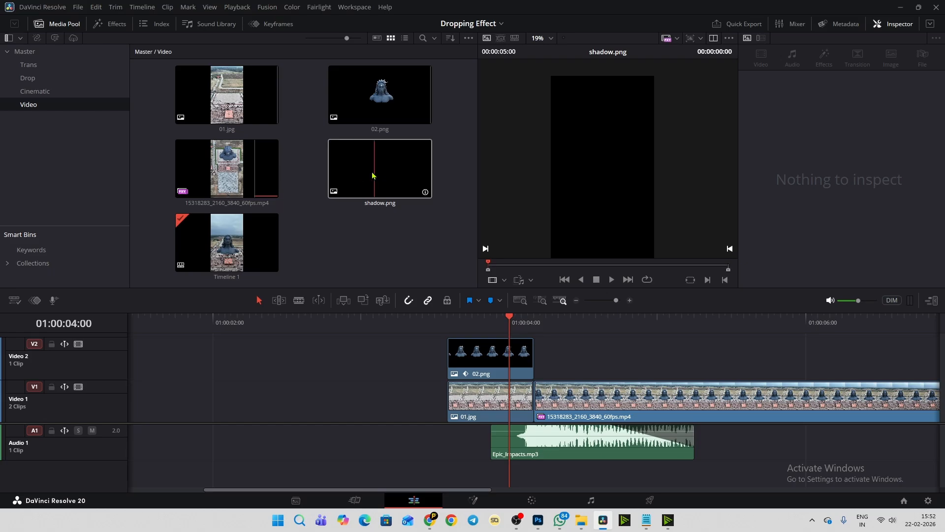
{"action": "left_click", "coordinate": [364, 176]}
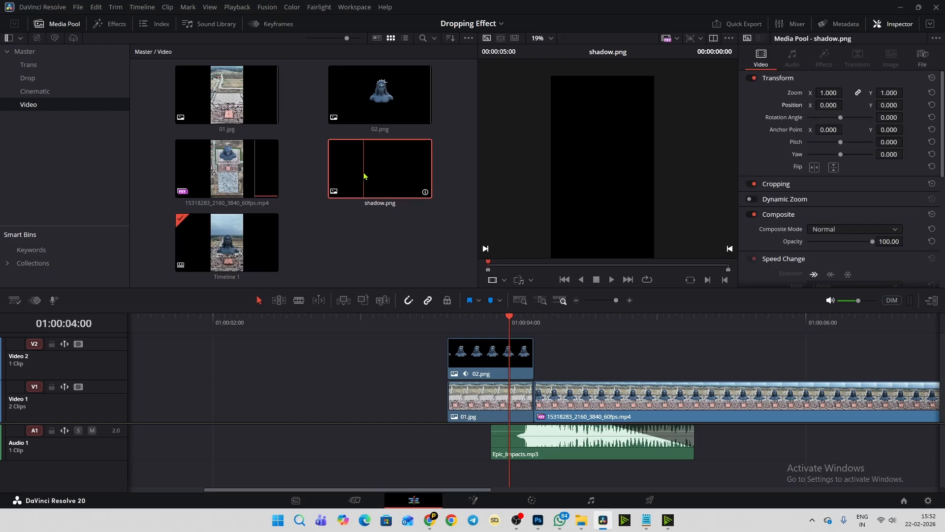
Step: Move the 02.png clip up to a new Video 3 track and place shadow.png on Video 2, aligned with its start
{"action": "left_click", "coordinate": [493, 376]}
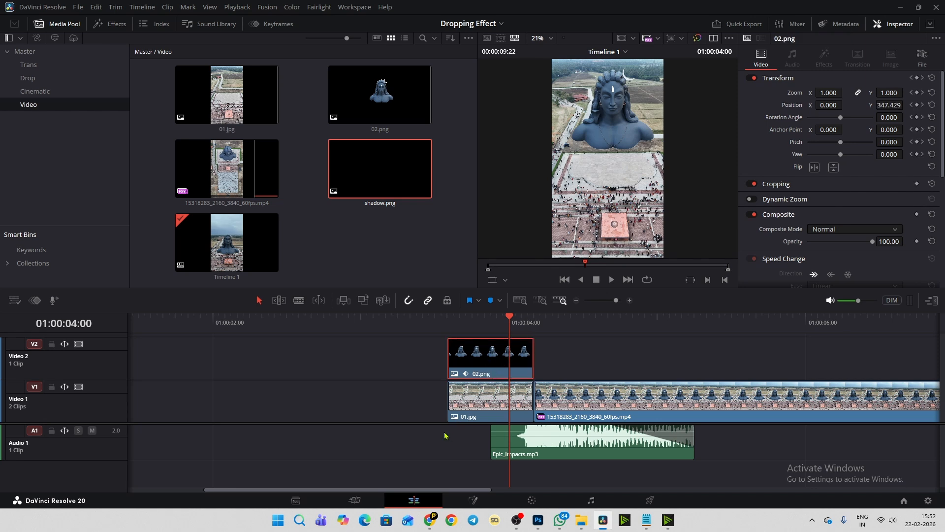
{"action": "left_click_drag", "start_coordinate": [437, 424], "coordinate": [441, 471]}
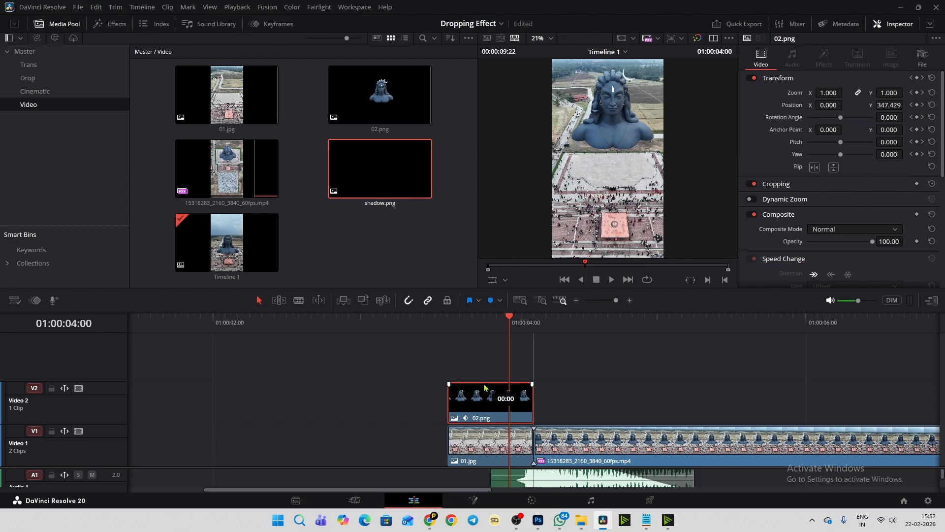
{"action": "left_click_drag", "start_coordinate": [485, 396], "coordinate": [487, 352]}
{"action": "left_click", "coordinate": [461, 398]}
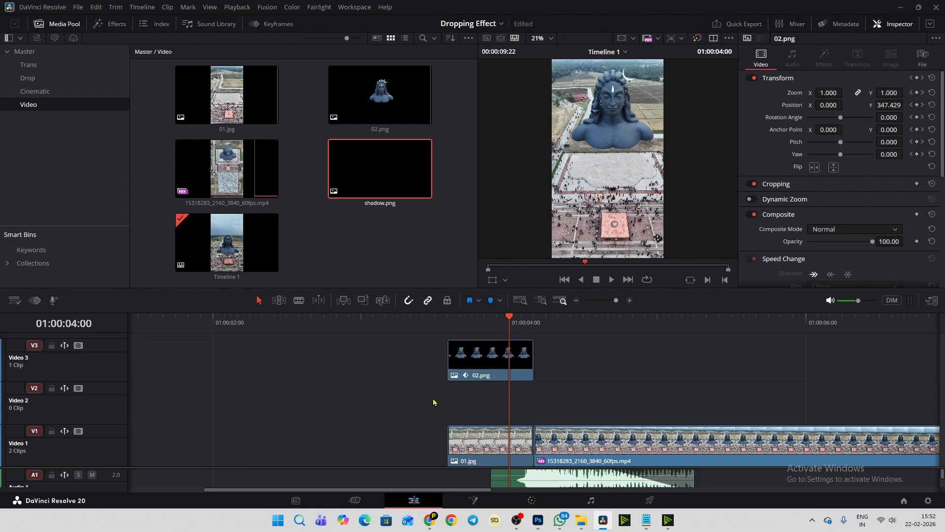
{"action": "left_click_drag", "start_coordinate": [377, 172], "coordinate": [446, 400]}
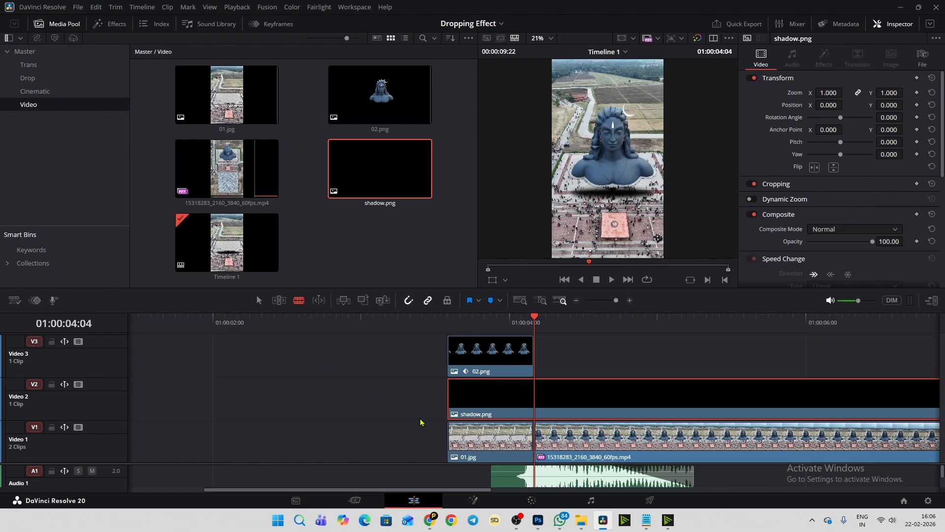
Step: Split the shadow.png clip at 01:00:04:04, where the statue cutout ends, and delete the part after the cut
{"action": "left_click", "coordinate": [536, 404]}
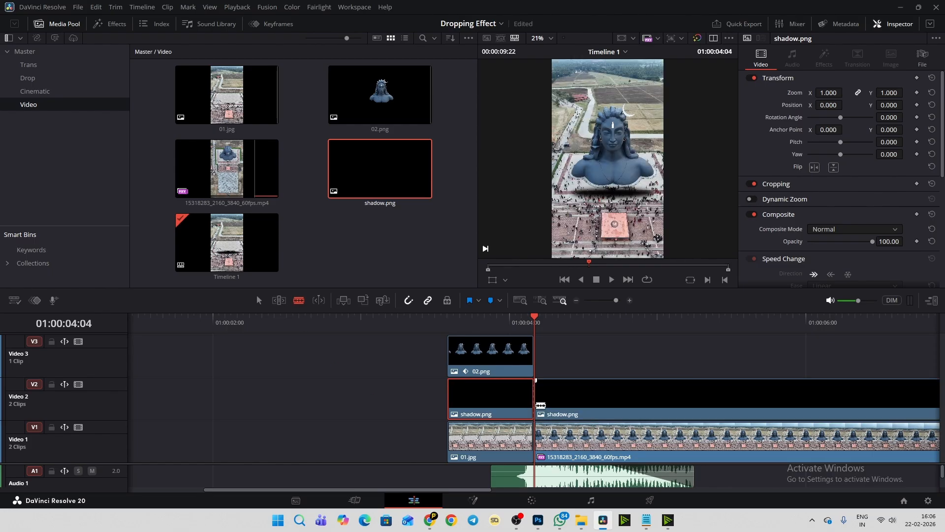
{"action": "key", "text": "a"}
{"action": "left_click", "coordinate": [591, 404]}
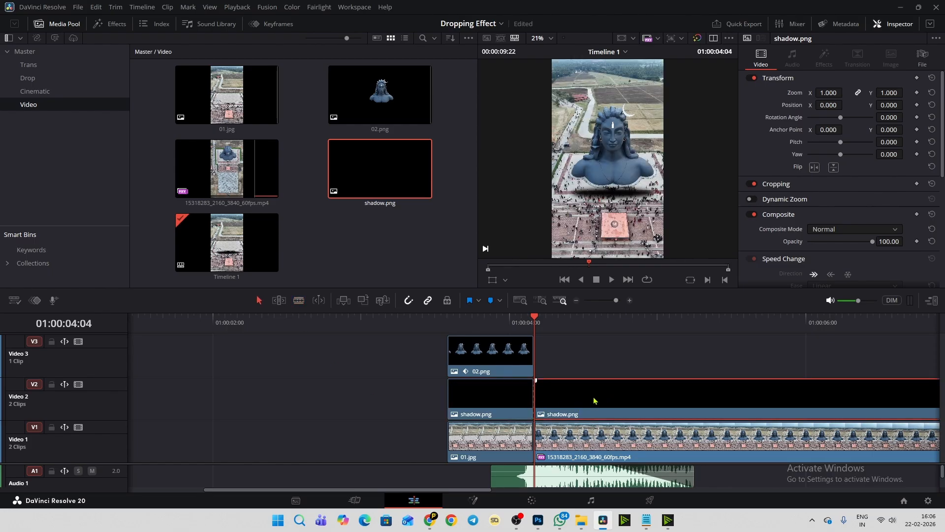
{"action": "key", "text": "Delete"}
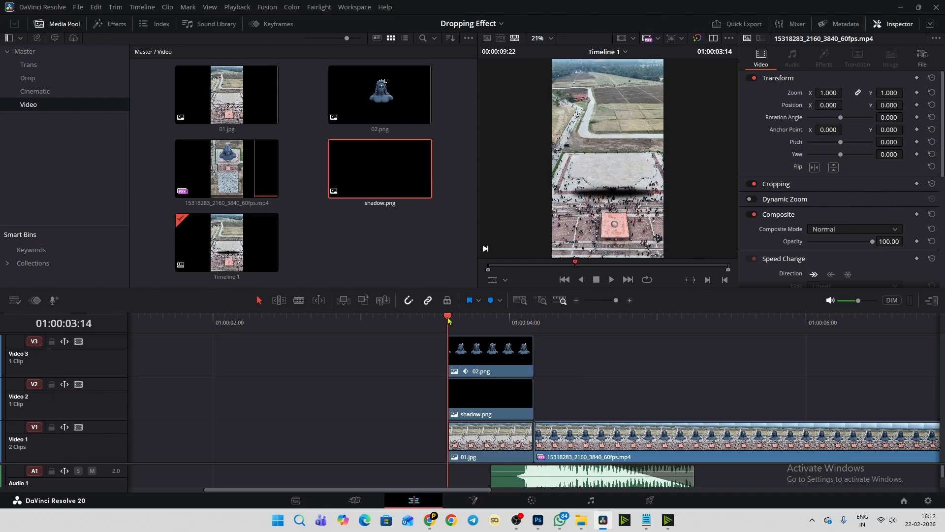
Step: At 01:00:03:17, set the shadow.png clip's zoom to 1.360 and its Y position to 463
{"action": "left_click_drag", "start_coordinate": [494, 332], "coordinate": [522, 365]}
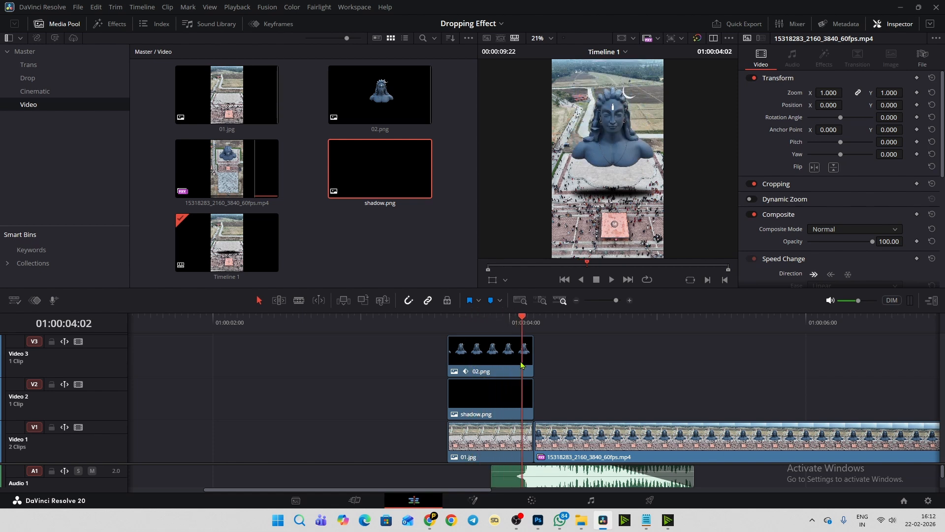
{"action": "left_click", "coordinate": [522, 365]}
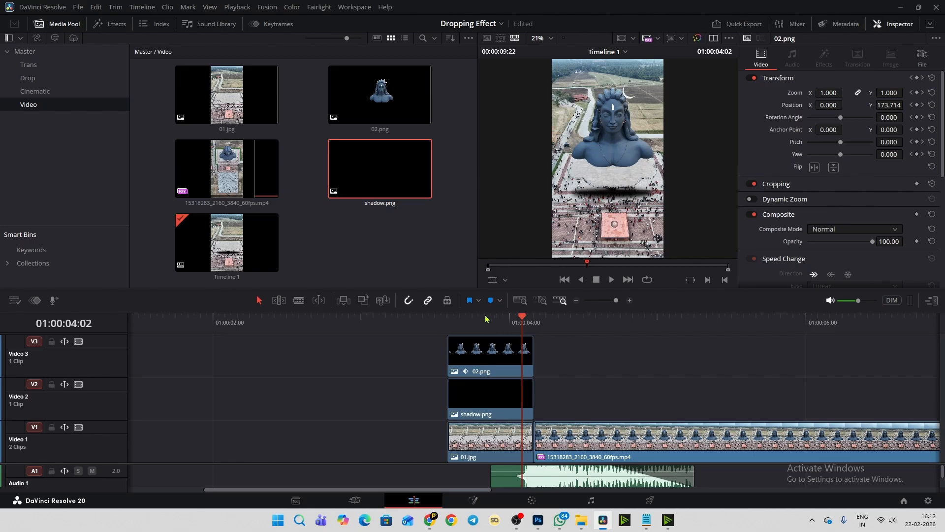
{"action": "left_click_drag", "start_coordinate": [486, 319], "coordinate": [467, 325]}
{"action": "mouse_move", "coordinate": [472, 322]}
{"action": "left_mouse_down"}
{"action": "mouse_move", "coordinate": [451, 329]}
{"action": "mouse_move", "coordinate": [466, 326]}
{"action": "left_mouse_up"}
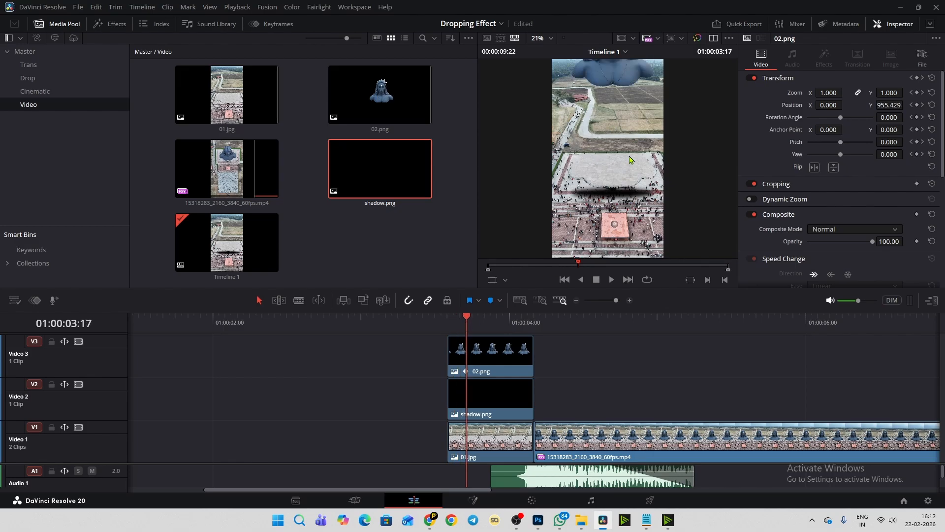
{"action": "left_click", "coordinate": [508, 398]}
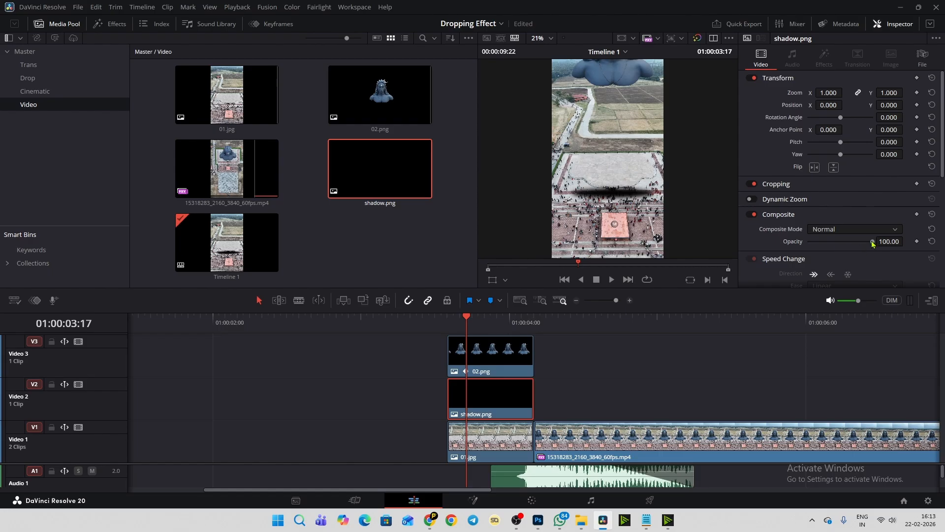
{"action": "mouse_move", "coordinate": [872, 243]}
{"action": "left_mouse_down"}
{"action": "mouse_move", "coordinate": [837, 245]}
{"action": "mouse_move", "coordinate": [875, 246]}
{"action": "left_mouse_up"}
{"action": "key", "text": "ctrl+s"}
{"action": "left_click_drag", "start_coordinate": [888, 105], "coordinate": [906, 104]}
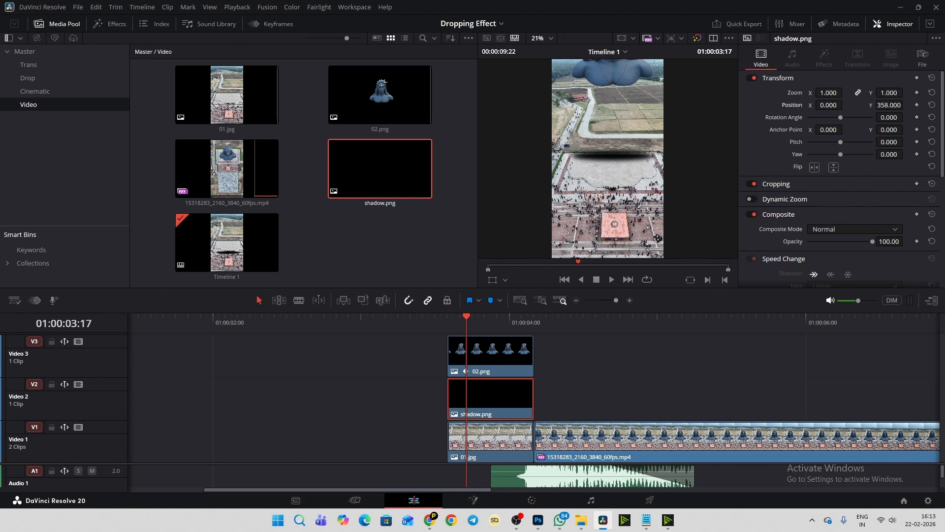
{"action": "left_click_drag", "start_coordinate": [888, 93], "coordinate": [906, 104]}
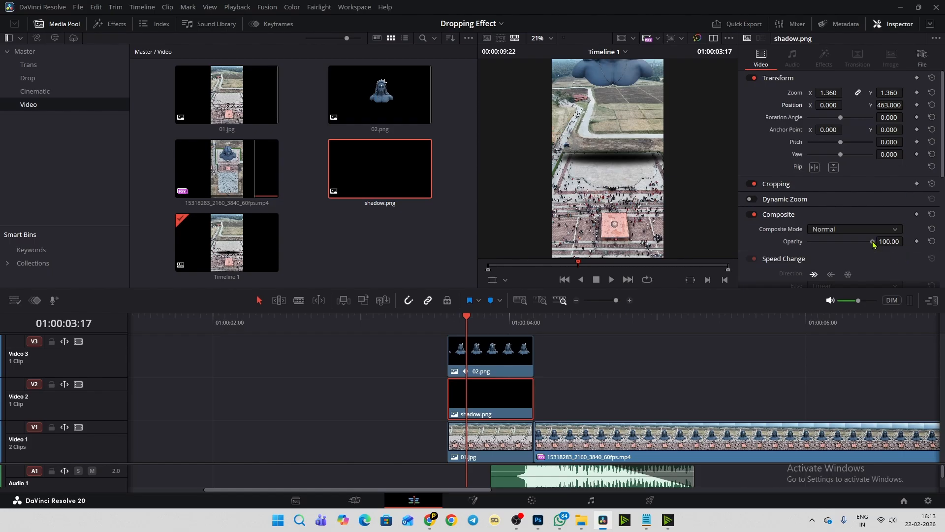
Step: At 01:00:03:17, set the shadow.png clip's opacity to 0 and add keyframes for its opacity and transform
{"action": "left_click_drag", "start_coordinate": [873, 243], "coordinate": [806, 252]}
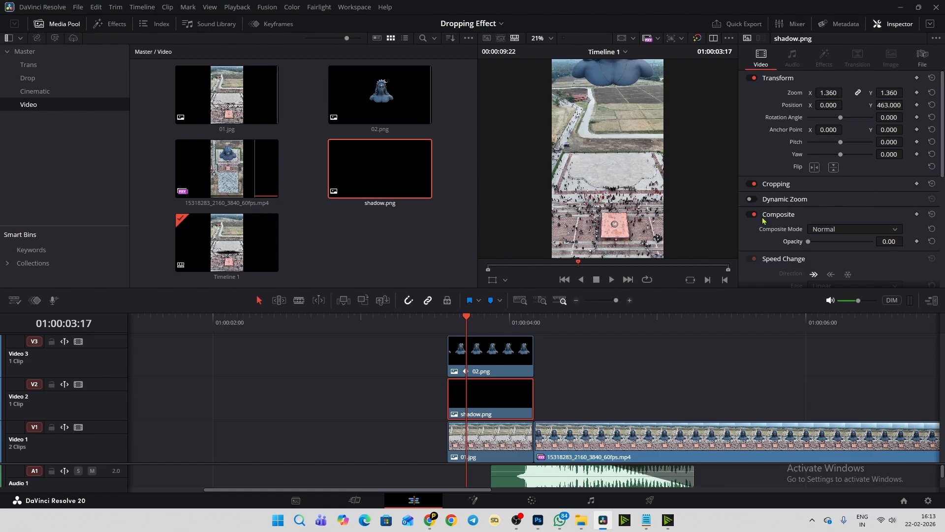
{"action": "left_click", "coordinate": [917, 241]}
{"action": "left_click", "coordinate": [917, 78]}
Step: At 01:00:03:19, keyframe the shadow.png clip to opacity 37.40, zoom 1.170 and Y position 396
{"action": "left_click_drag", "start_coordinate": [469, 320], "coordinate": [480, 319]}
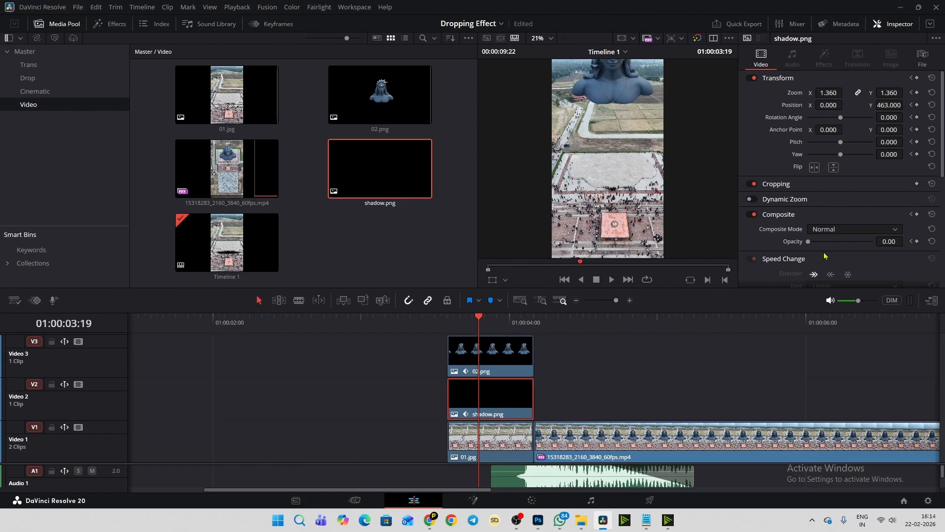
{"action": "left_click", "coordinate": [810, 241]}
{"action": "left_click_drag", "start_coordinate": [809, 241], "coordinate": [833, 242]}
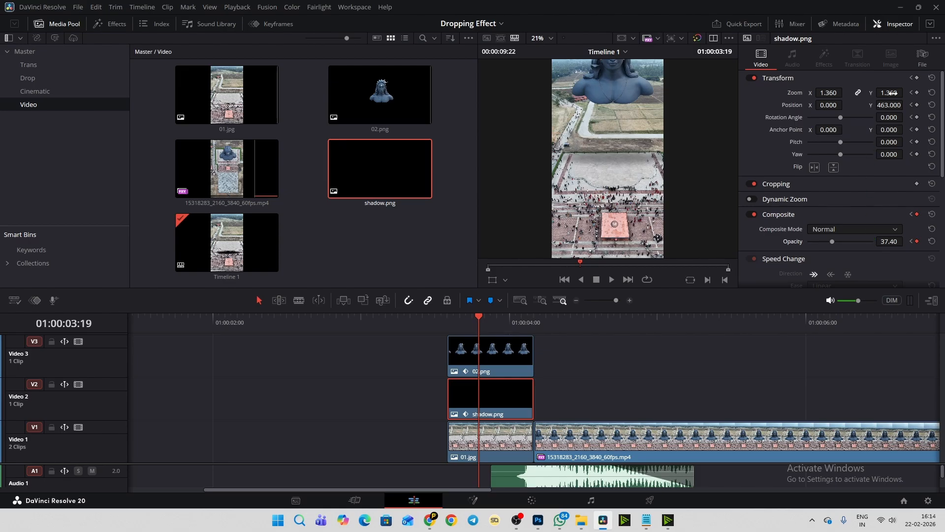
{"action": "left_click_drag", "start_coordinate": [889, 93], "coordinate": [906, 105]}
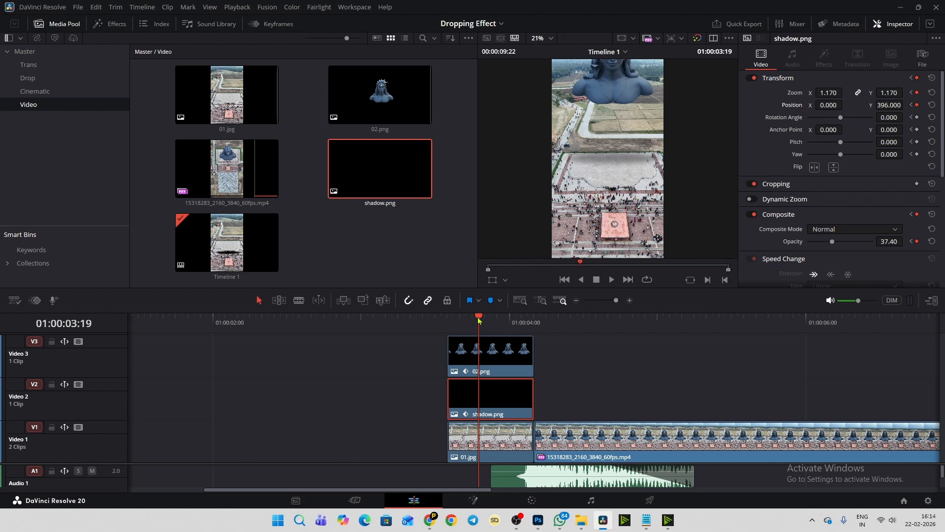
Step: Keyframe shadow.png's opacity to 60.31 at 01:00:03:21, and its opacity to 82.44 with Y position 365 at 01:00:03:23
{"action": "left_click_drag", "start_coordinate": [479, 319], "coordinate": [491, 320]}
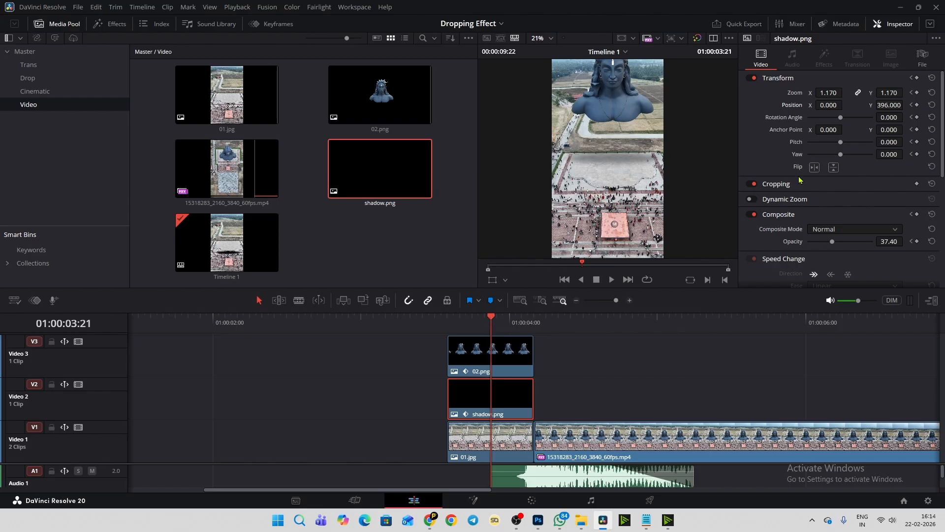
{"action": "left_click_drag", "start_coordinate": [833, 242], "coordinate": [848, 244]}
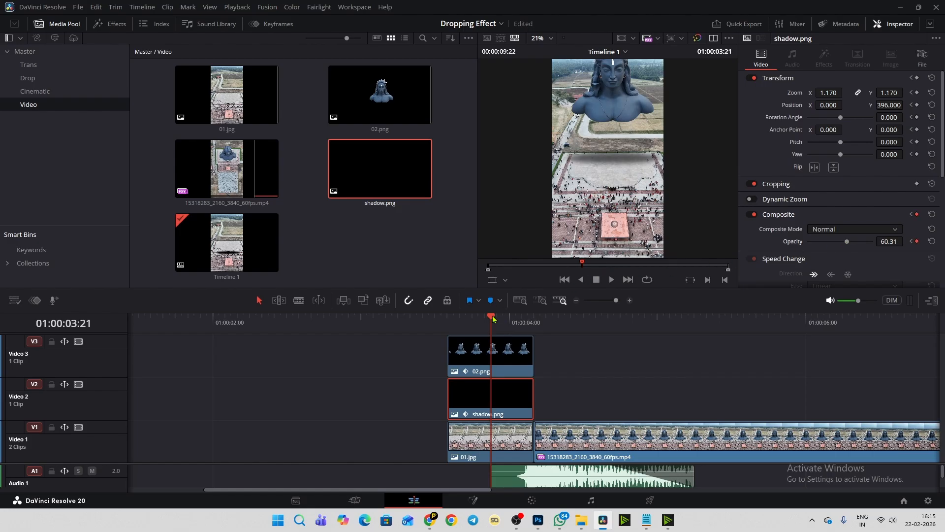
{"action": "left_click_drag", "start_coordinate": [493, 319], "coordinate": [502, 321]}
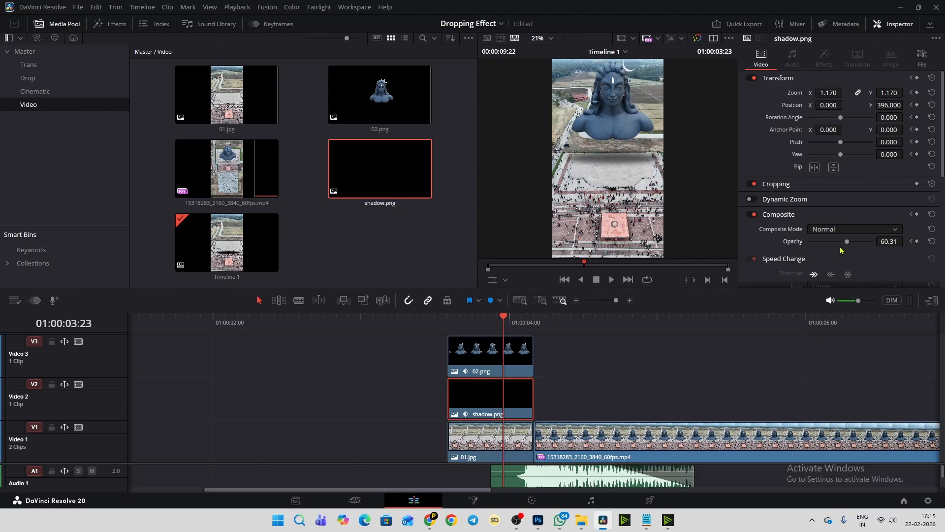
{"action": "left_click_drag", "start_coordinate": [841, 250], "coordinate": [862, 250]}
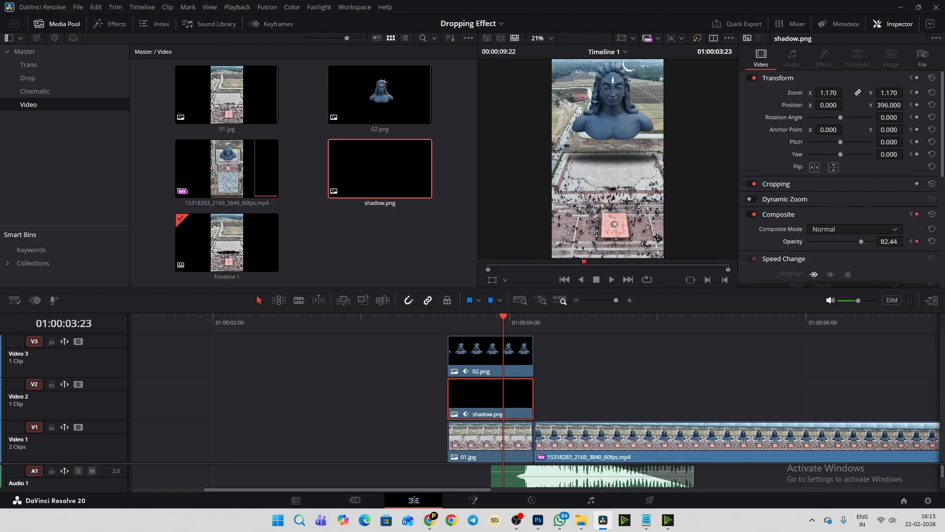
{"action": "left_click_drag", "start_coordinate": [920, 105], "coordinate": [906, 105]}
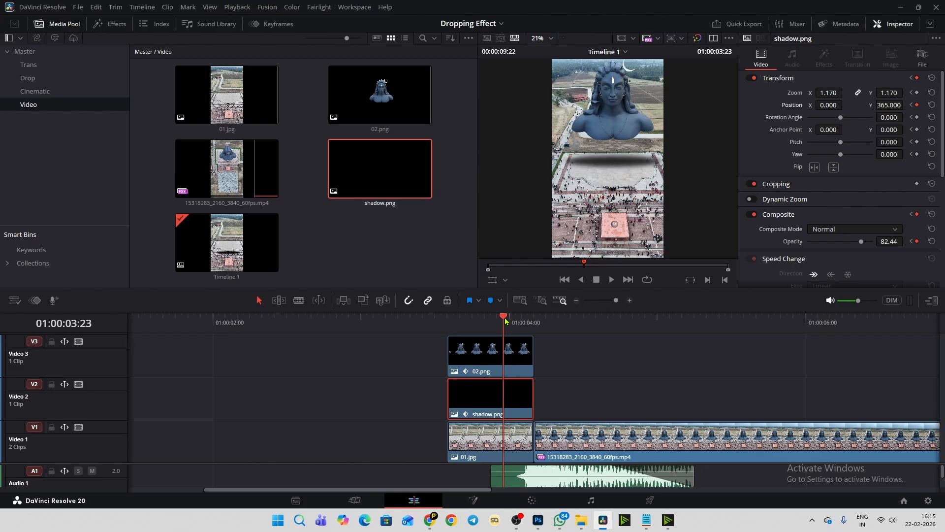
Step: At 01:00:04:01, keyframe the shadow.png clip to Y position 348 and opacity 96.95
{"action": "left_click_drag", "start_coordinate": [505, 321], "coordinate": [516, 321]}
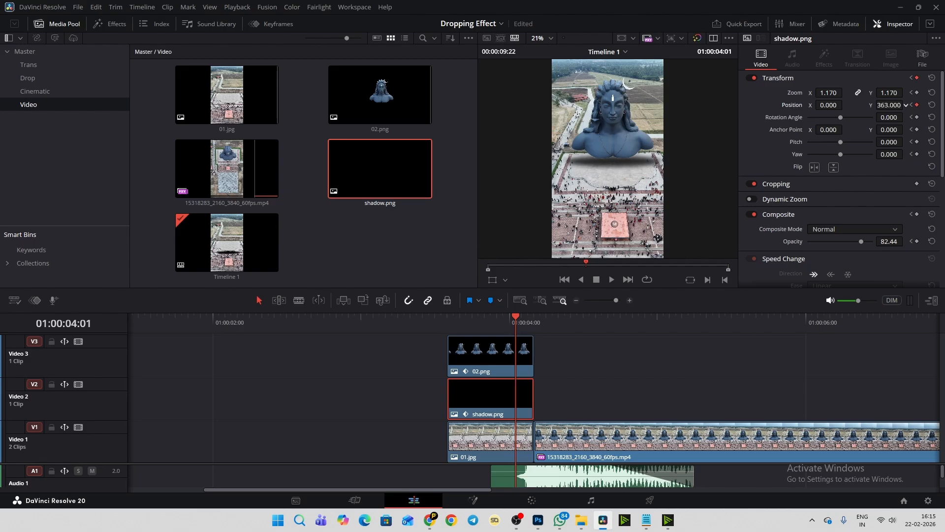
{"action": "left_click_drag", "start_coordinate": [904, 105], "coordinate": [905, 104]}
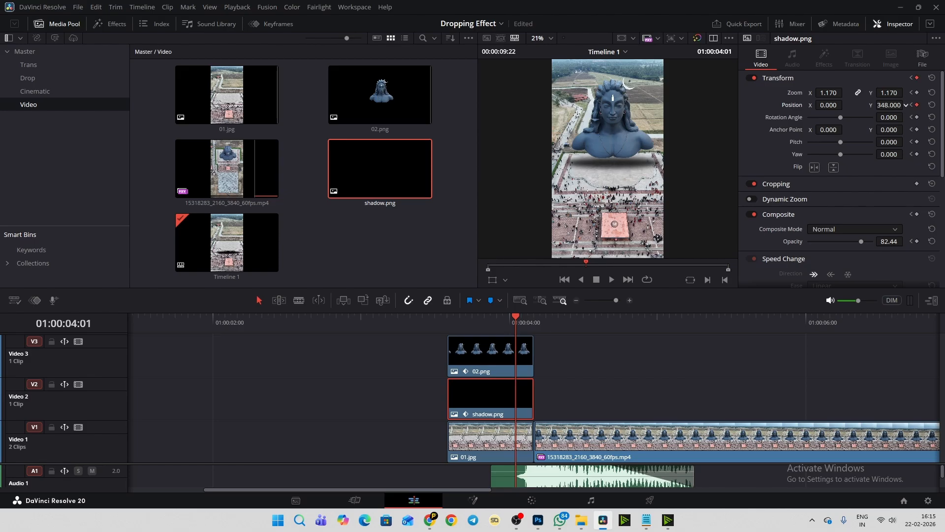
{"action": "left_click_drag", "start_coordinate": [862, 242], "coordinate": [871, 245]}
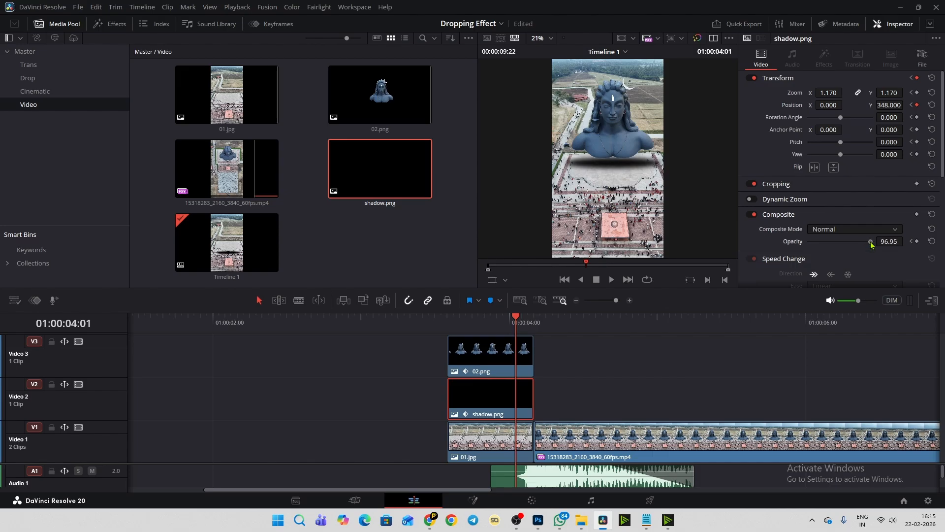
Step: Keyframe shadow.png to Y position 336 and opacity 100 at 01:00:04:02, and to Y position 290 at 01:00:04:03
{"action": "left_click", "coordinate": [521, 319]}
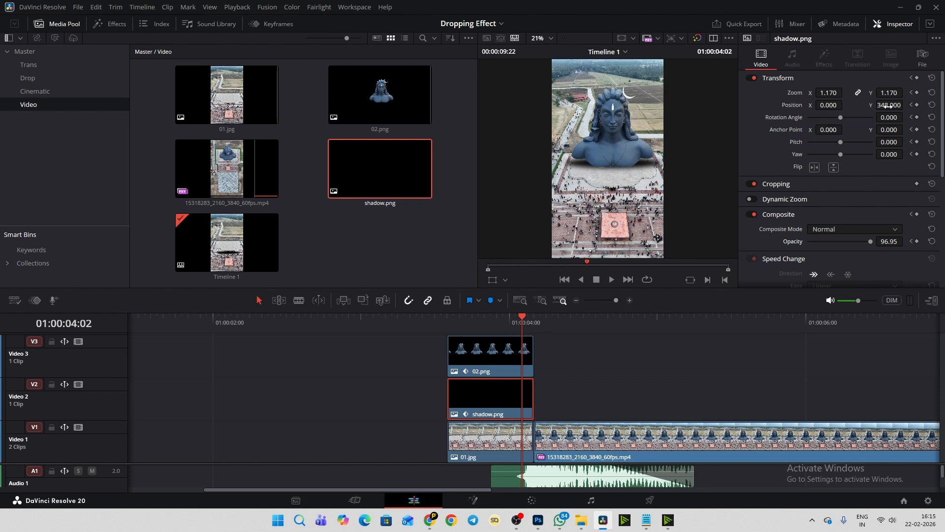
{"action": "left_click_drag", "start_coordinate": [906, 105], "coordinate": [903, 105]}
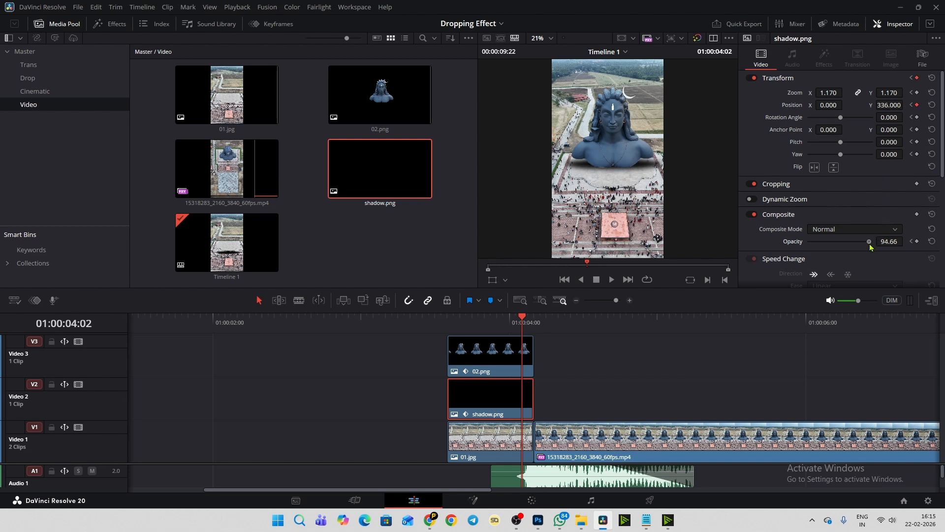
{"action": "left_click_drag", "start_coordinate": [871, 241], "coordinate": [877, 242]}
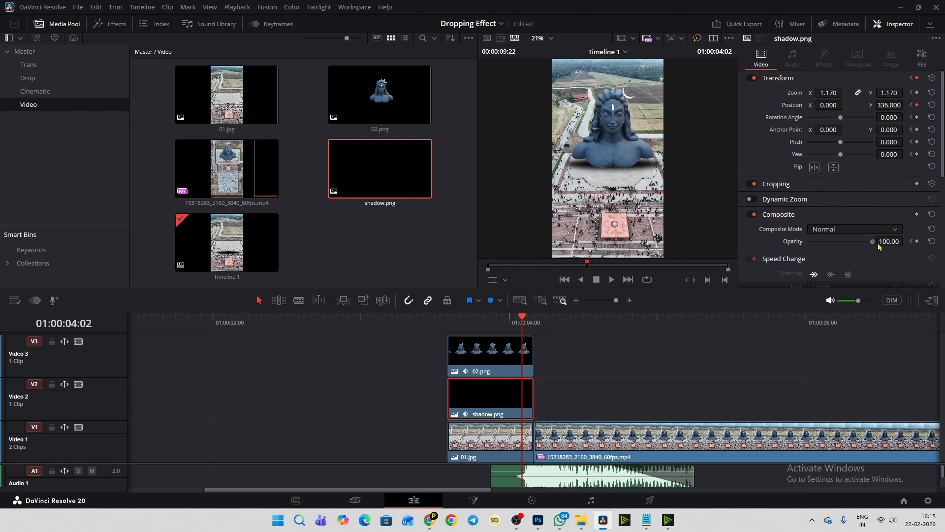
{"action": "left_click", "coordinate": [527, 319]}
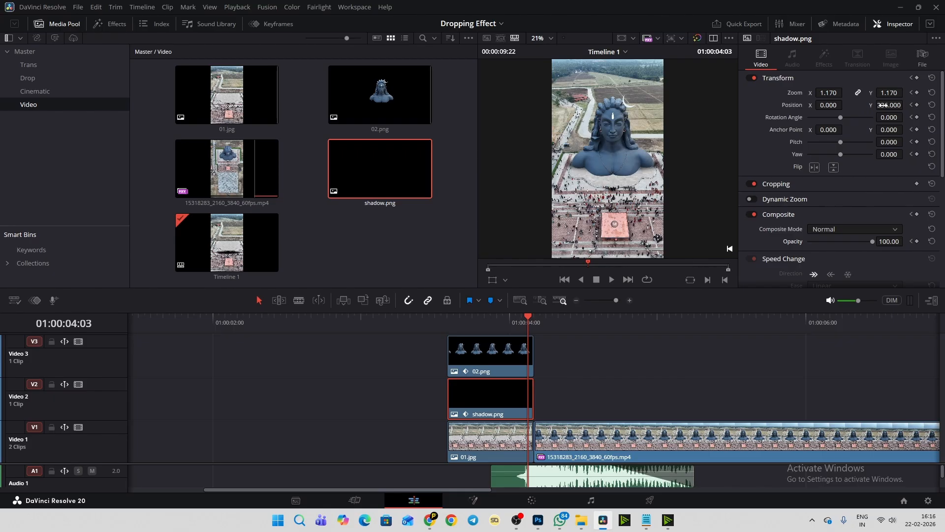
{"action": "left_click_drag", "start_coordinate": [888, 104], "coordinate": [867, 105]}
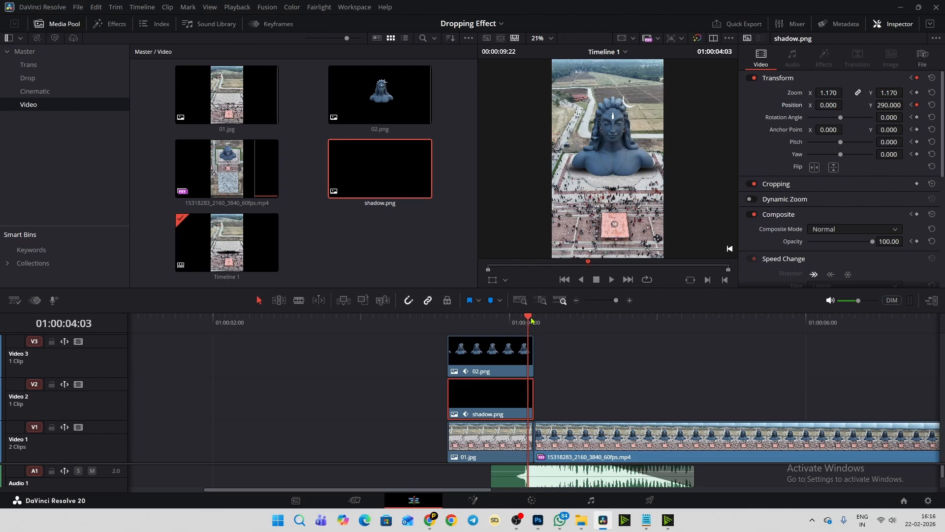
{"action": "left_click_drag", "start_coordinate": [530, 320], "coordinate": [533, 321]}
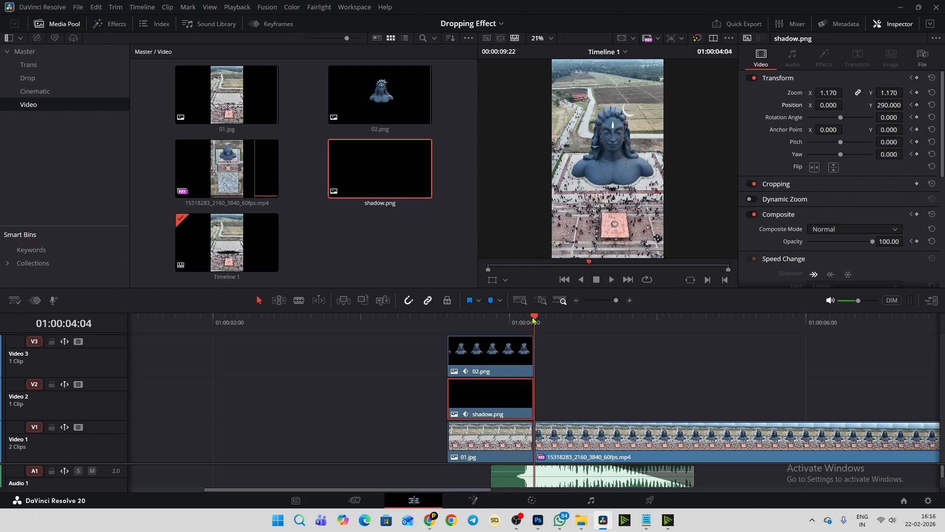
Step: Play the timeline repeatedly from the start of the clips to review the statue drop with its animated shadow
{"action": "left_click", "coordinate": [449, 321]}
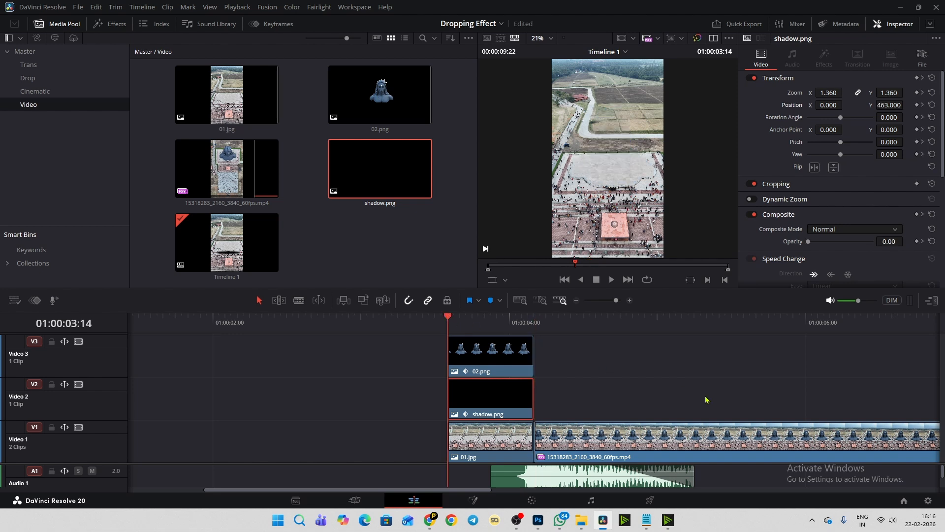
{"action": "key", "text": "space"}
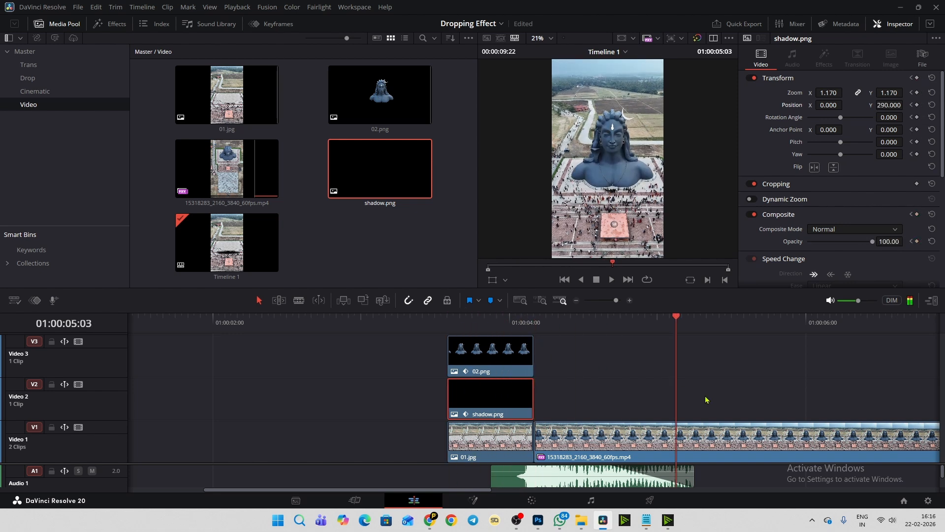
{"action": "left_click", "coordinate": [453, 321]}
{"action": "left_click", "coordinate": [448, 321]}
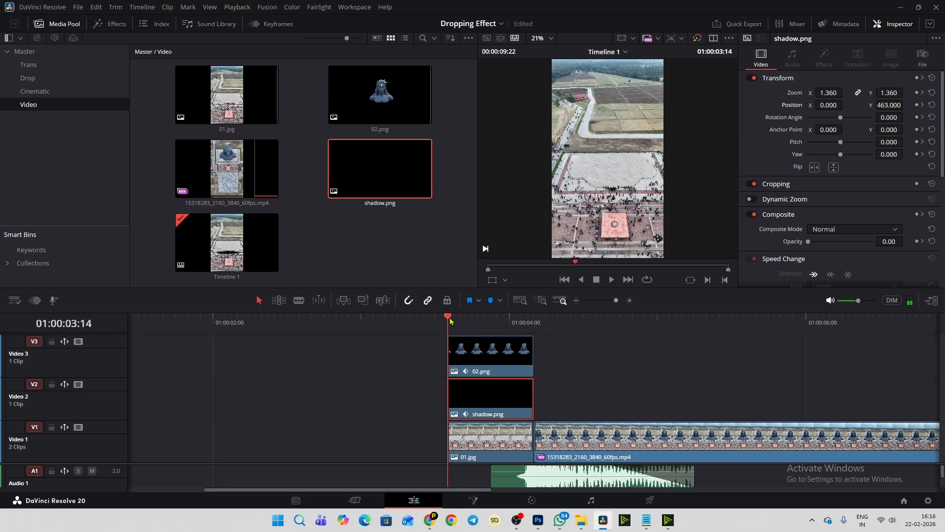
{"action": "key", "text": "space"}
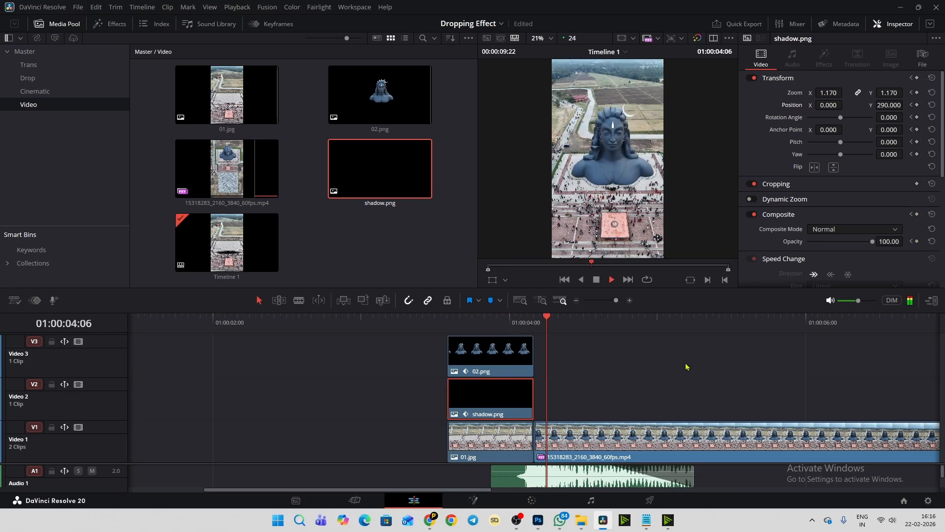
{"action": "key", "text": "space"}
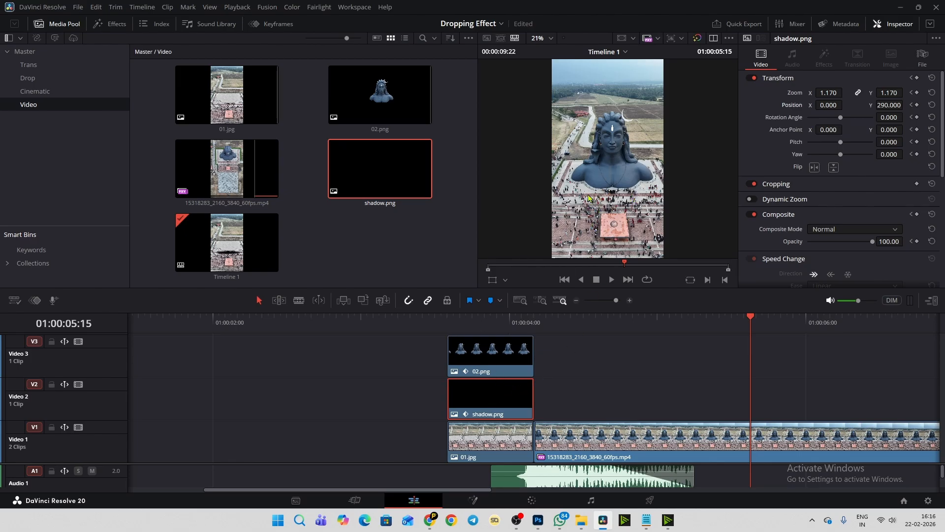
{"action": "left_click", "coordinate": [441, 320]}
{"action": "key", "text": "space"}
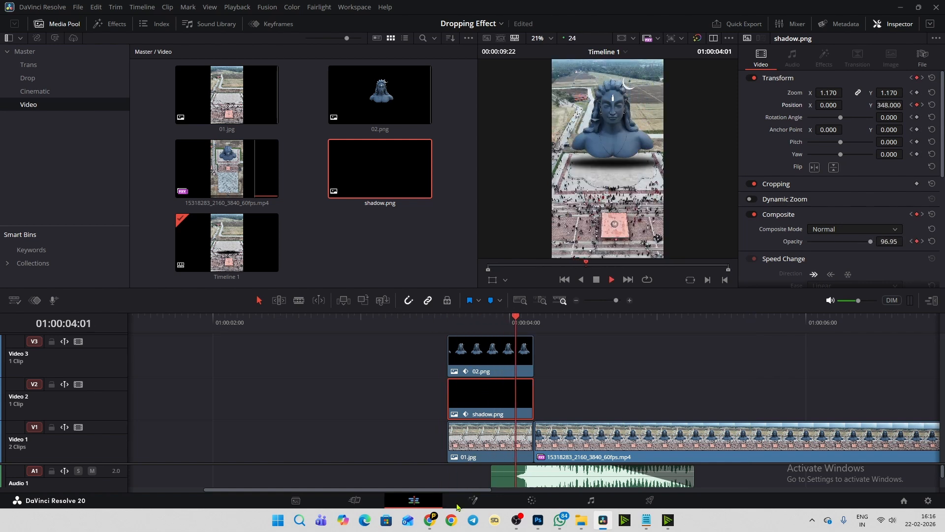
{"action": "key", "text": "space"}
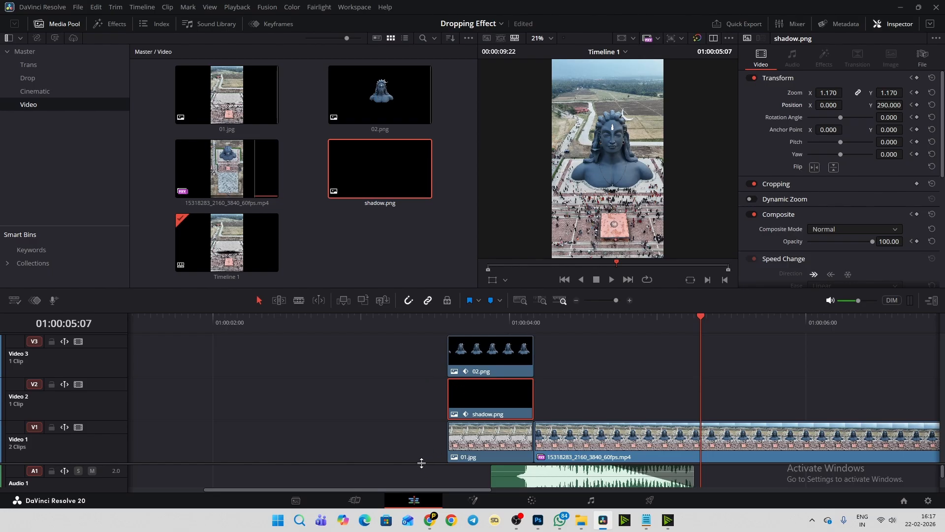
Step: Enlarge the timeline's audio track area and audition several parts of the Ancient Civilisations track from the Cinematic bin
{"action": "left_click_drag", "start_coordinate": [420, 460], "coordinate": [421, 387]}
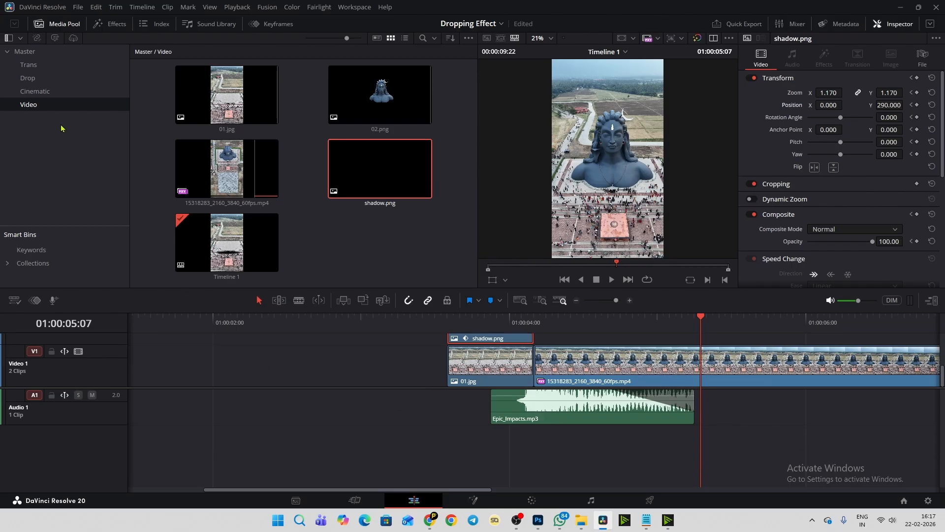
{"action": "left_click", "coordinate": [46, 93]}
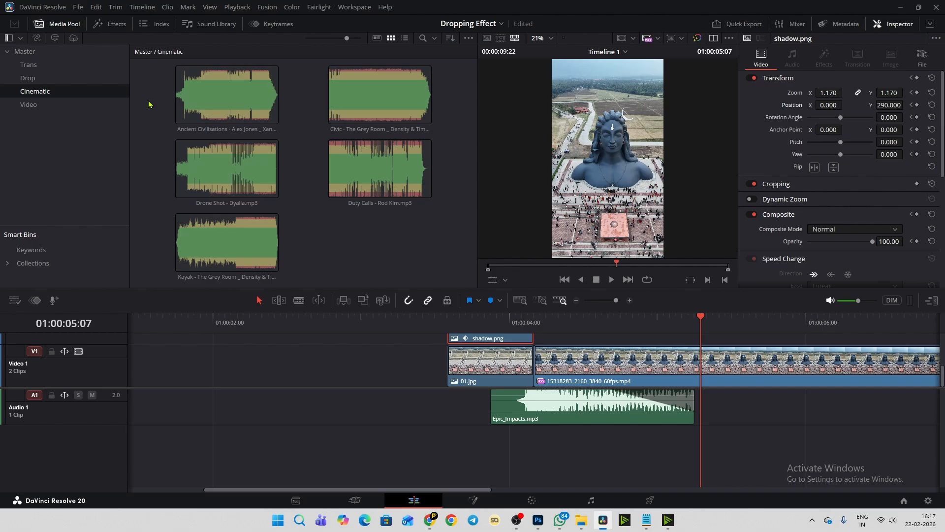
{"action": "left_click", "coordinate": [181, 80]}
{"action": "left_click", "coordinate": [182, 82]}
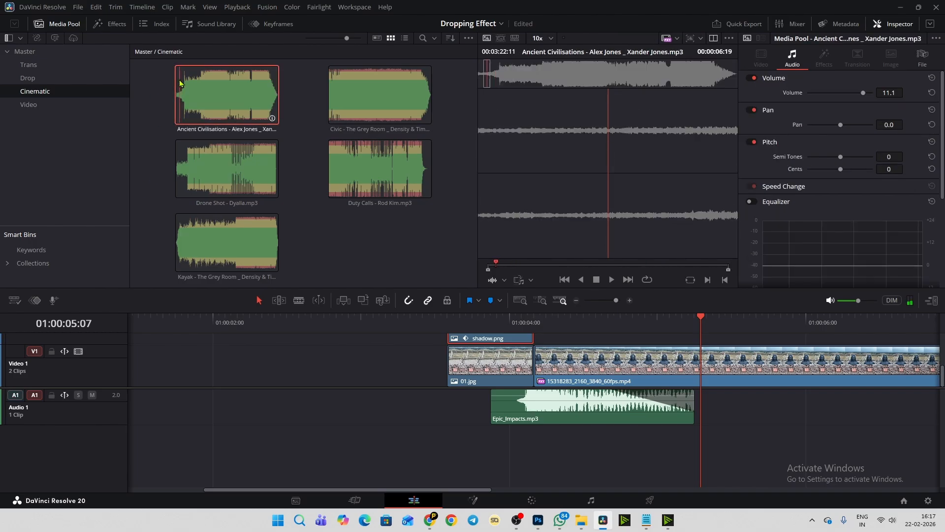
{"action": "left_click", "coordinate": [510, 77]}
{"action": "key", "text": "space"}
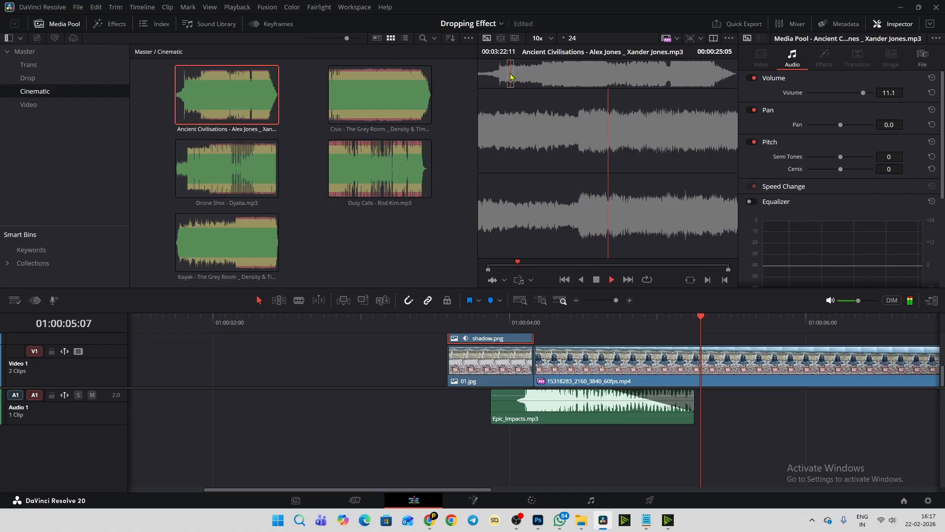
{"action": "left_click", "coordinate": [538, 73]}
{"action": "left_click", "coordinate": [542, 73]}
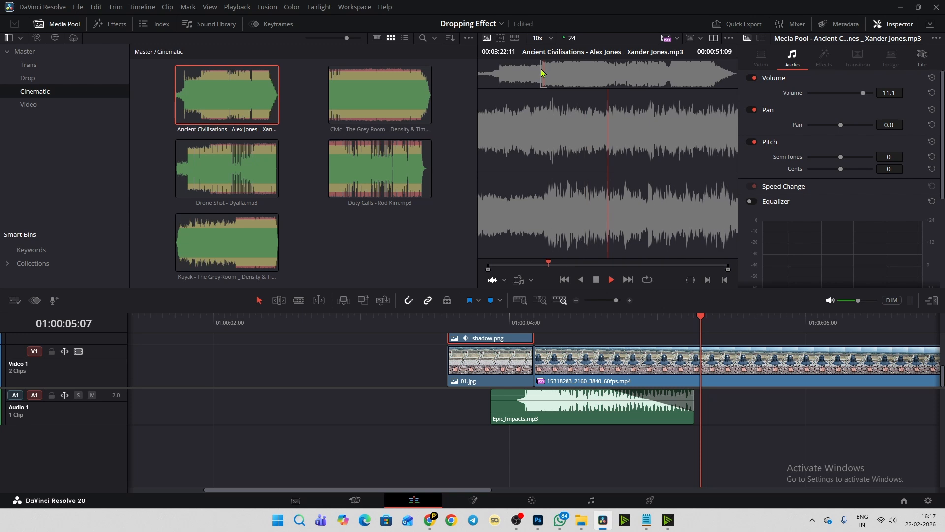
{"action": "key", "text": "space"}
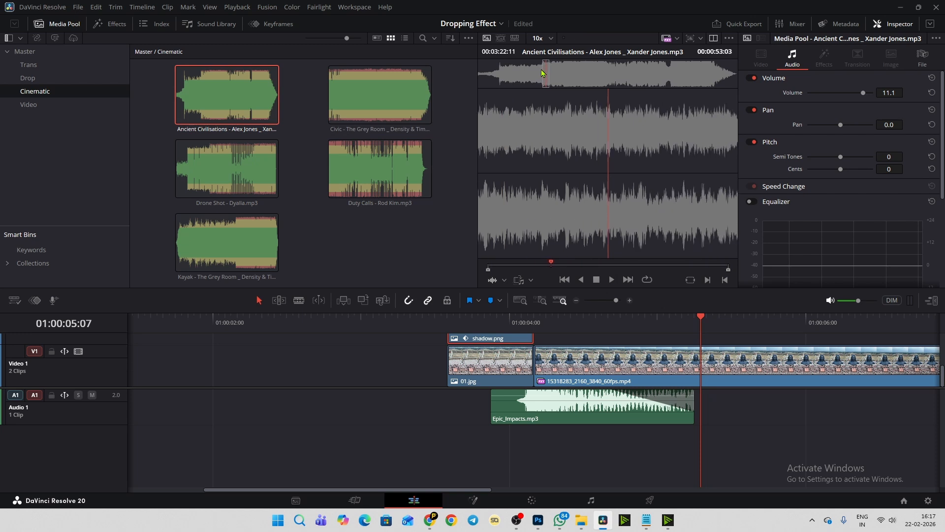
{"action": "left_click", "coordinate": [541, 77]}
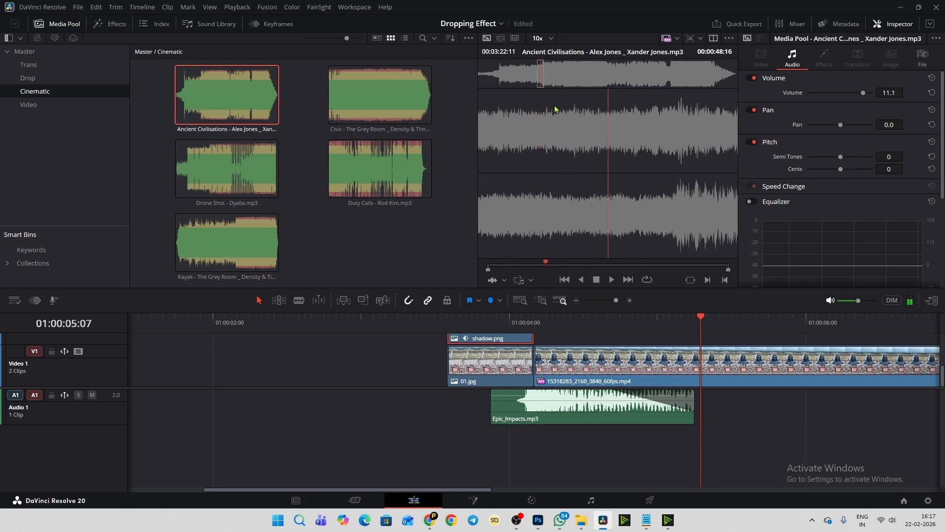
{"action": "key", "text": "space"}
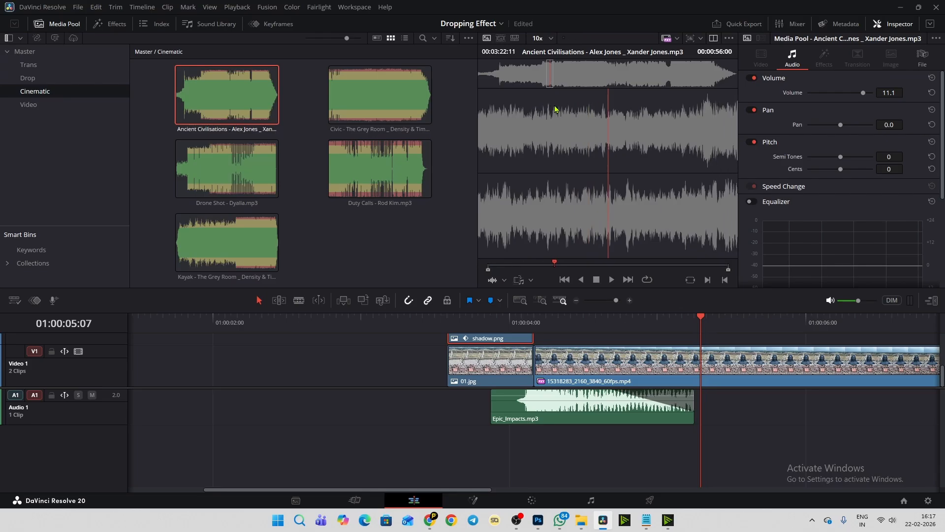
Step: Mark an in point at 00:00:47:04 and an out point at 00:01:03:06 on the Ancient Civilisations track
{"action": "left_click", "coordinate": [539, 76]}
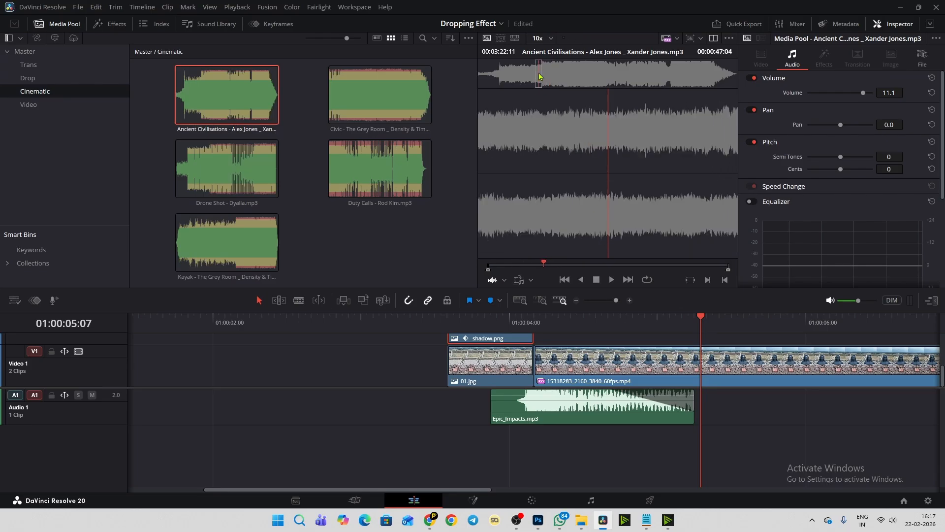
{"action": "key", "text": "i"}
{"action": "left_click_drag", "start_coordinate": [539, 76], "coordinate": [560, 83]}
{"action": "key", "text": "o"}
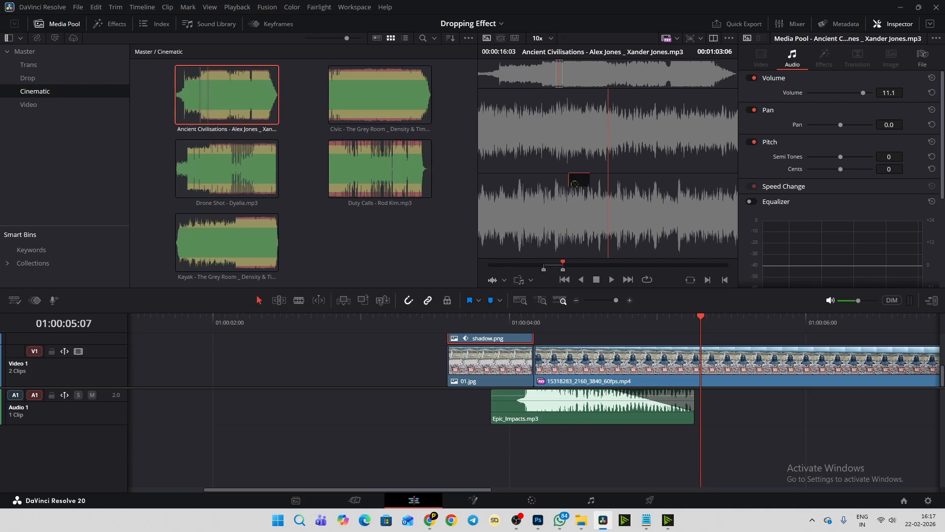
Step: Place the marked Ancient Civilisations section on a second audio track at the clips' start, with a fade-in ending where Epic_Impacts.mp3 begins
{"action": "left_click_drag", "start_coordinate": [572, 180], "coordinate": [444, 450]}
{"action": "left_click", "coordinate": [454, 448]}
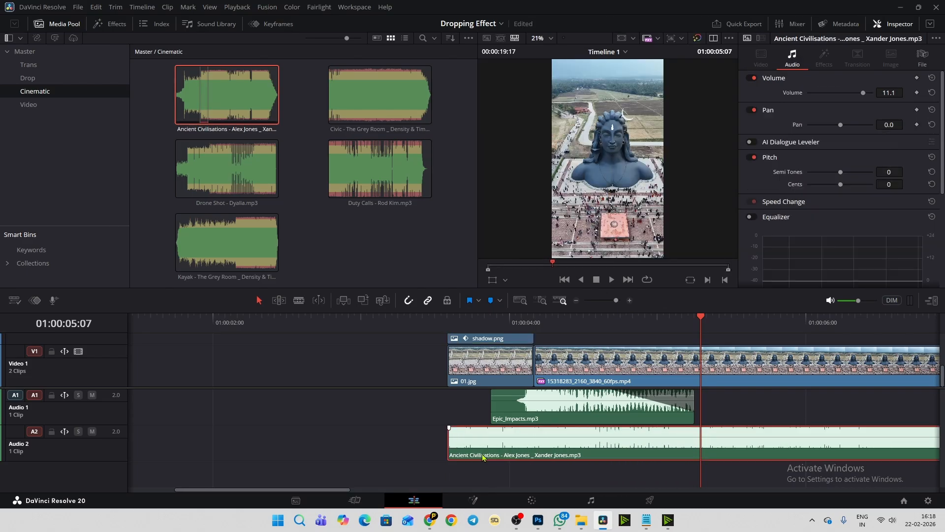
{"action": "left_click", "coordinate": [449, 426]}
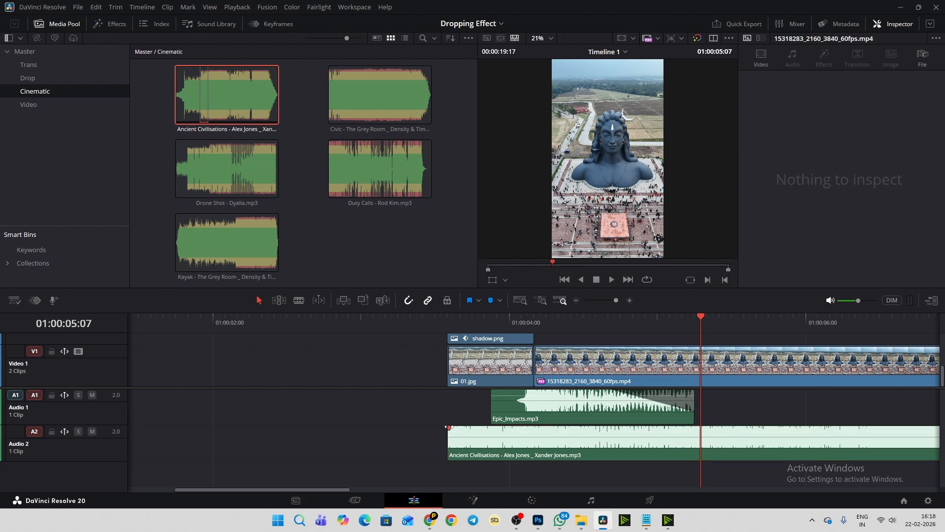
{"action": "mouse_move", "coordinate": [448, 427]}
{"action": "left_mouse_down"}
{"action": "mouse_move", "coordinate": [508, 413]}
{"action": "mouse_move", "coordinate": [509, 427]}
{"action": "mouse_move", "coordinate": [492, 427]}
{"action": "left_mouse_up"}
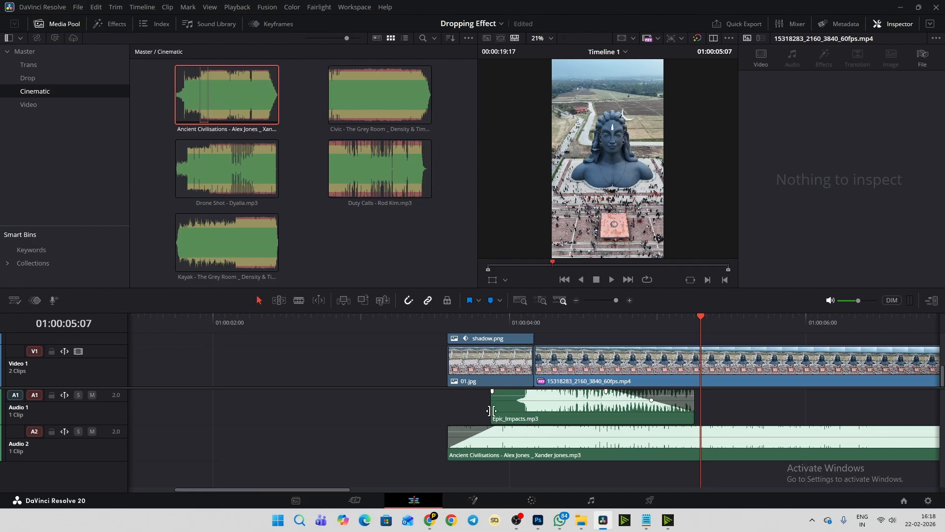
Step: Enlarge the timeline's video track area and play from the start of the clips to review the faded-in music
{"action": "left_click_drag", "start_coordinate": [437, 388], "coordinate": [438, 413]}
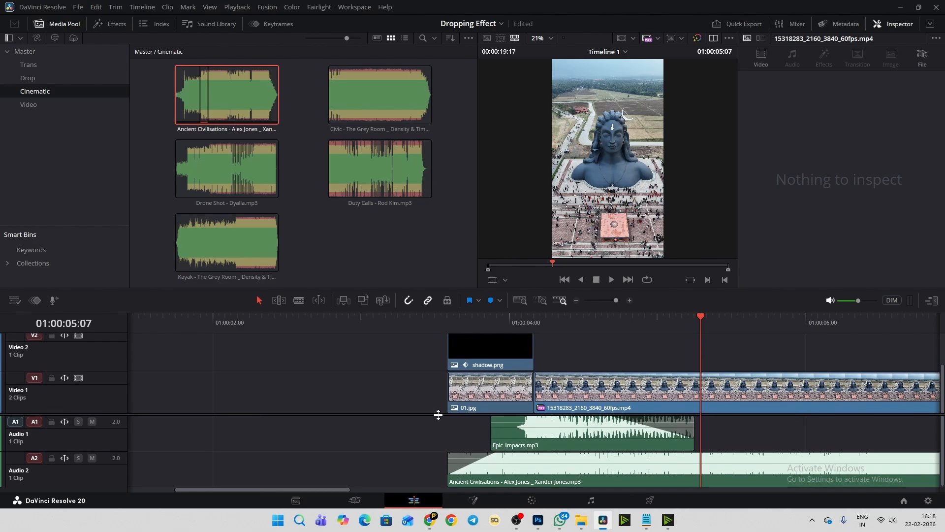
{"action": "left_click", "coordinate": [448, 324]}
{"action": "key", "text": "space"}
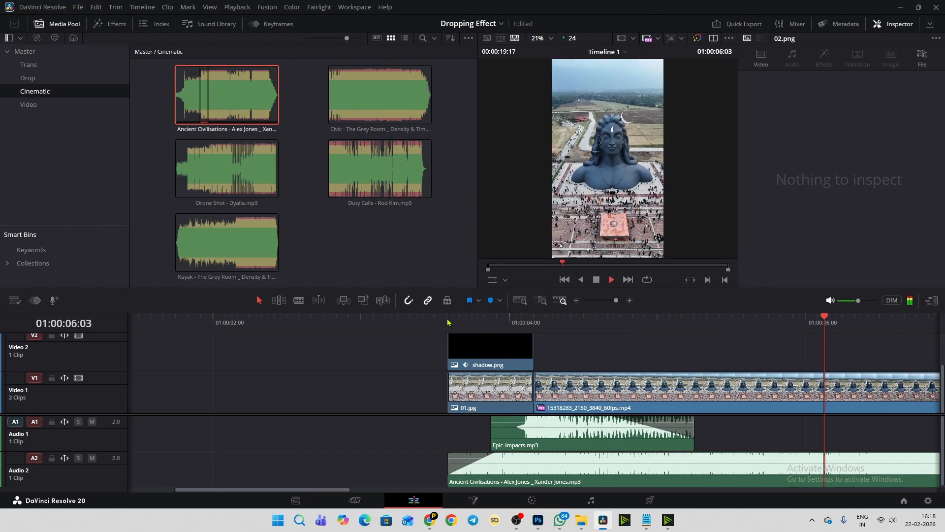
{"action": "key", "text": "space"}
Step: Raise the volume of Epic_Impacts.mp3 to 13.1, play from the clips' start to check the mix, and return the playhead to 01:00:03:14
{"action": "left_click", "coordinate": [545, 433]}
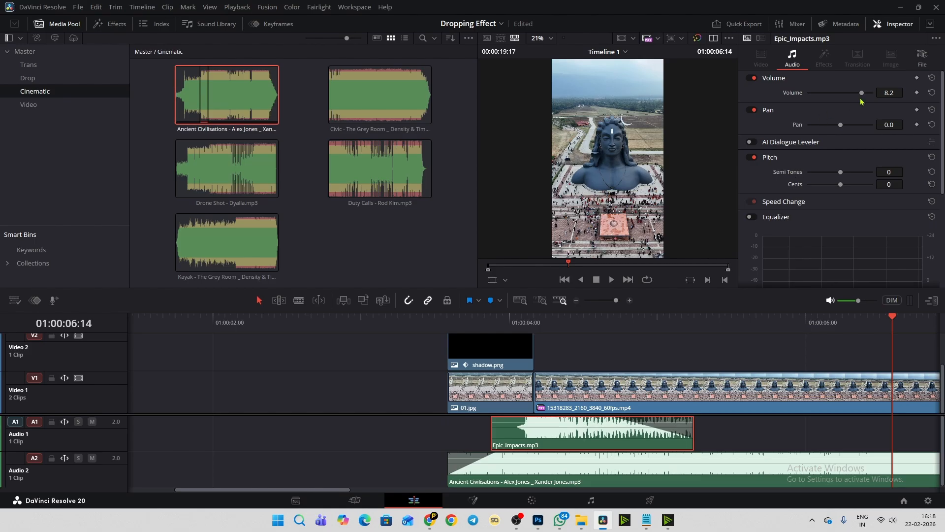
{"action": "left_click_drag", "start_coordinate": [863, 94], "coordinate": [866, 94]}
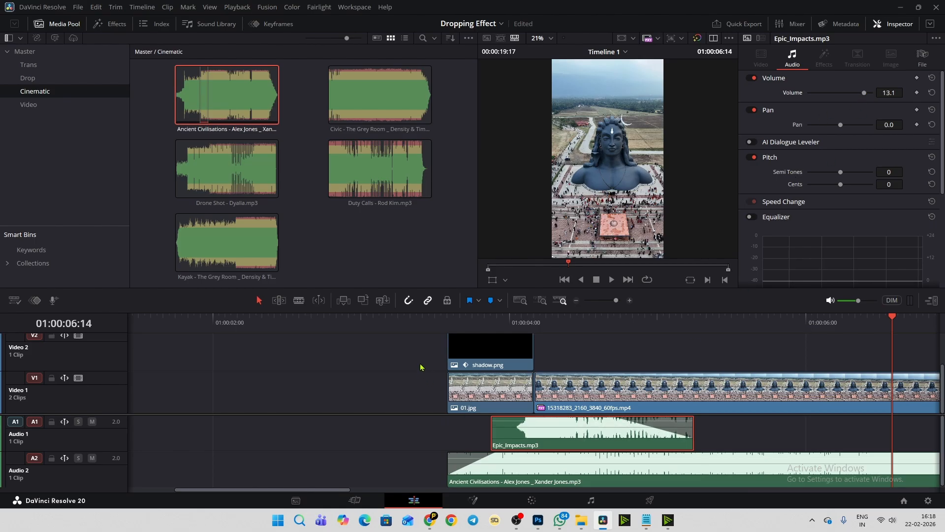
{"action": "left_click", "coordinate": [449, 318]}
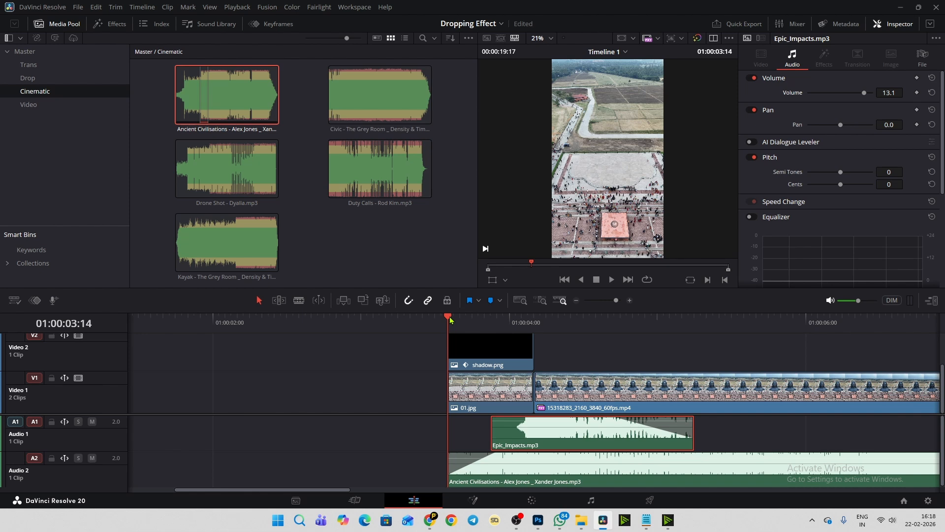
{"action": "key", "text": "space"}
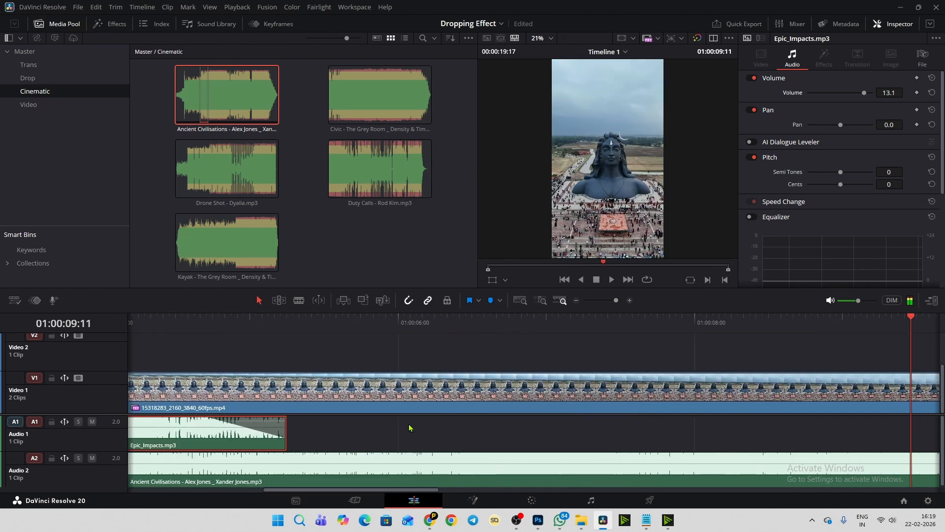
{"action": "left_click_drag", "start_coordinate": [397, 490], "coordinate": [315, 501]}
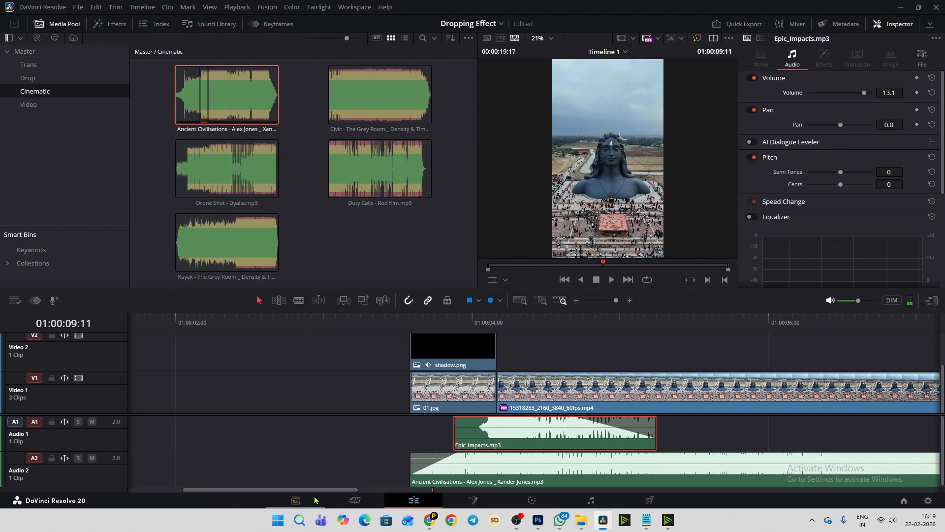
{"action": "left_click", "coordinate": [411, 323]}
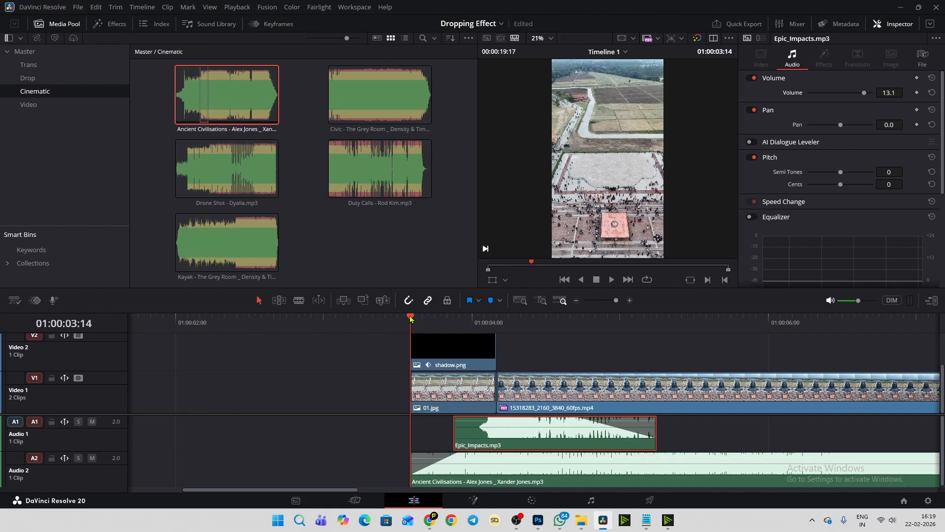
Step: Reduce the video track height until 02.png, shadow.png and 01.jpg all show, inspecting the image and video clips individually
{"action": "left_click", "coordinate": [434, 391]}
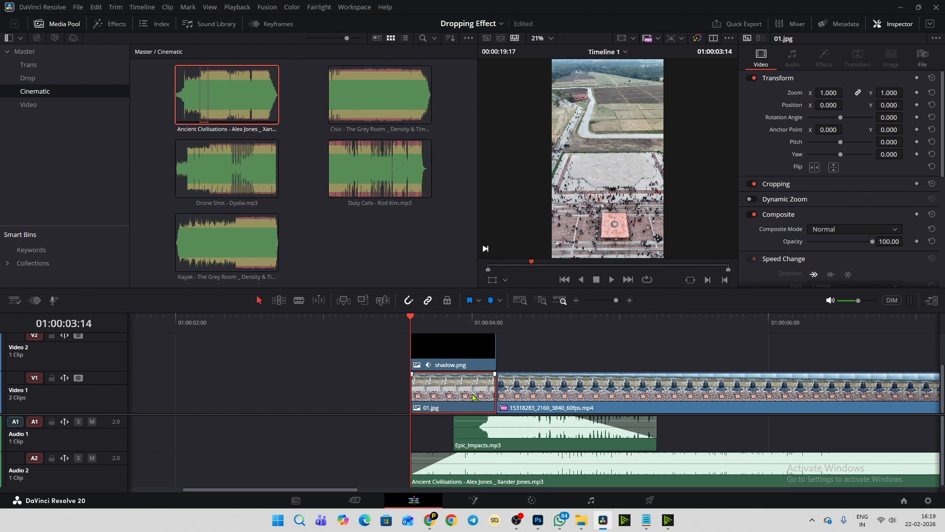
{"action": "scroll", "coordinate": [377, 363], "scroll_direction": "down", "scroll_amount": 4}
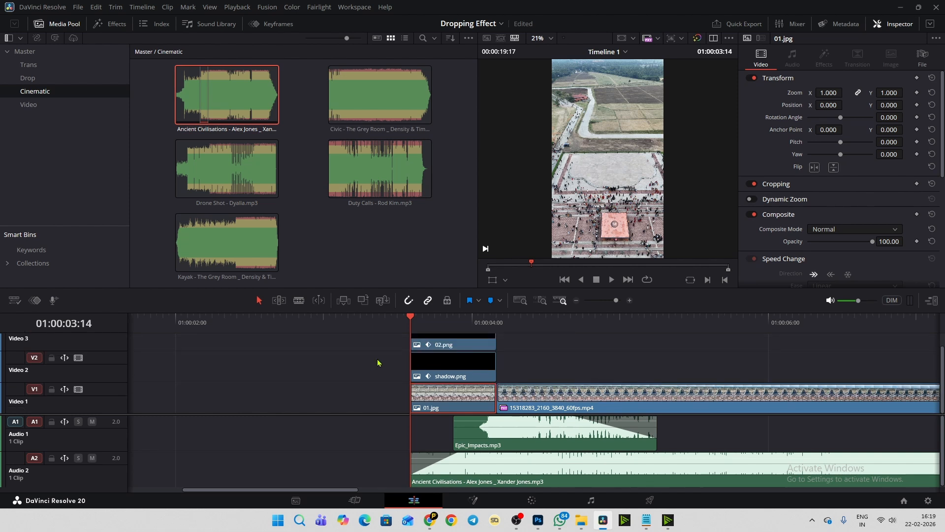
{"action": "scroll", "coordinate": [377, 363], "scroll_direction": "down", "scroll_amount": 2}
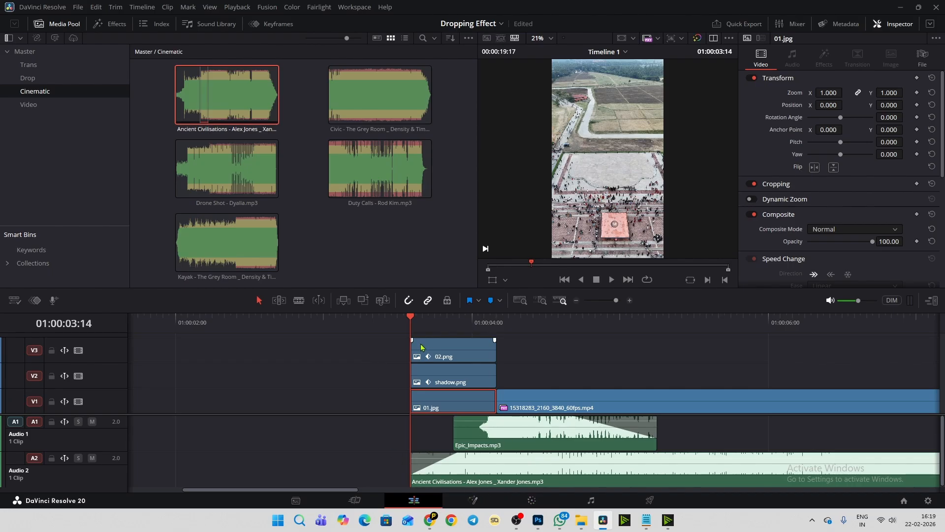
{"action": "left_click", "coordinate": [472, 353]}
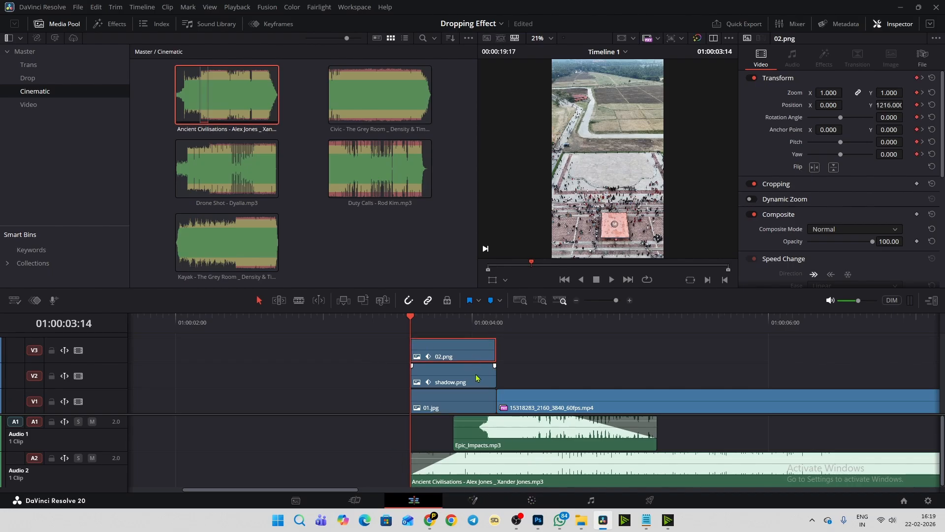
{"action": "left_click", "coordinate": [531, 400]}
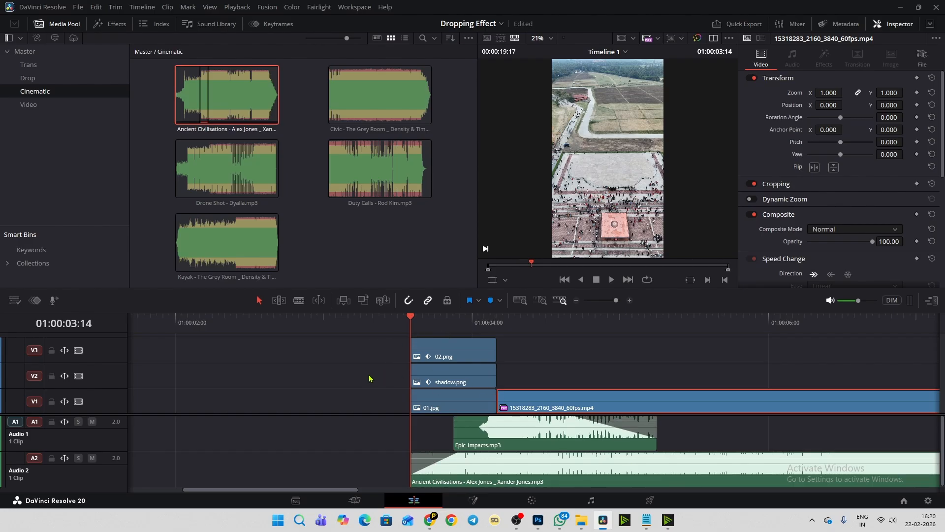
Step: Combine all video, image and audio clips on the timeline into a compound clip, keeping the default name
{"action": "key", "text": "ctrl+a"}
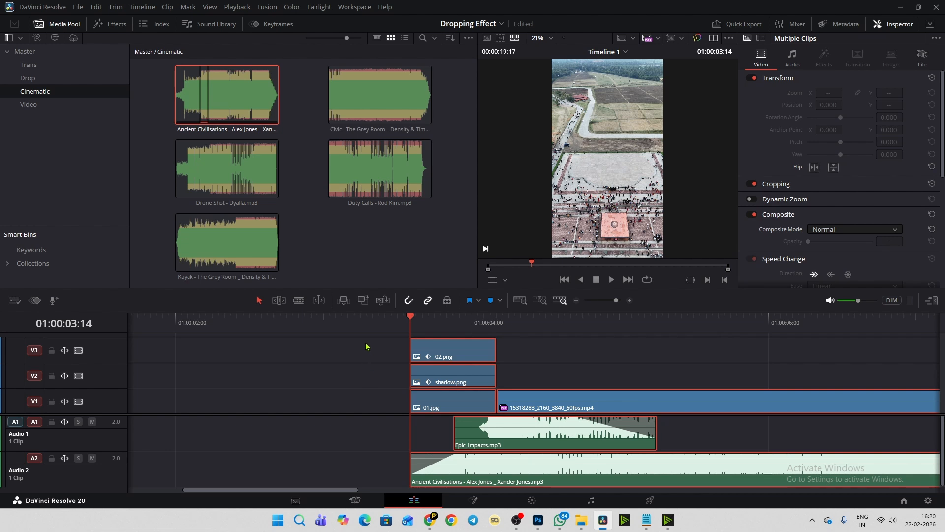
{"action": "left_click_drag", "start_coordinate": [359, 340], "coordinate": [660, 470]}
{"action": "left_click", "coordinate": [322, 375]}
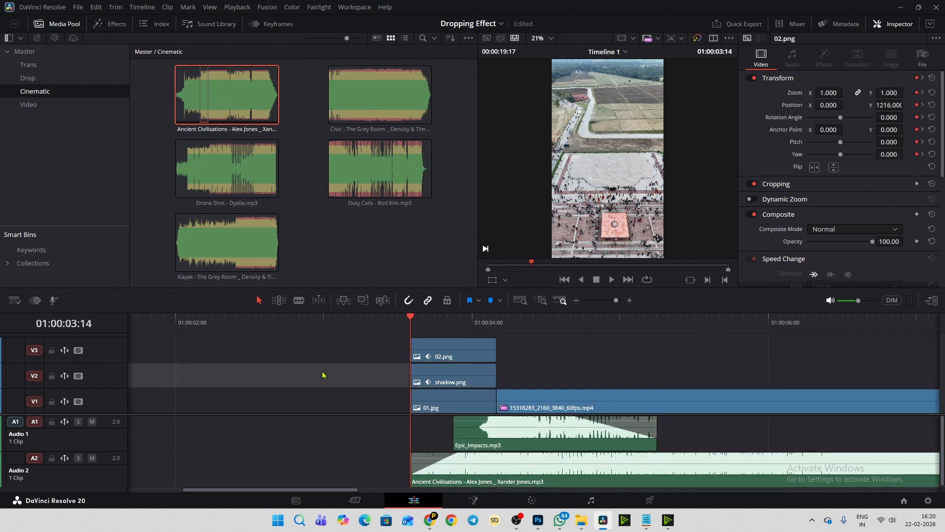
{"action": "key", "text": "ctrl+a"}
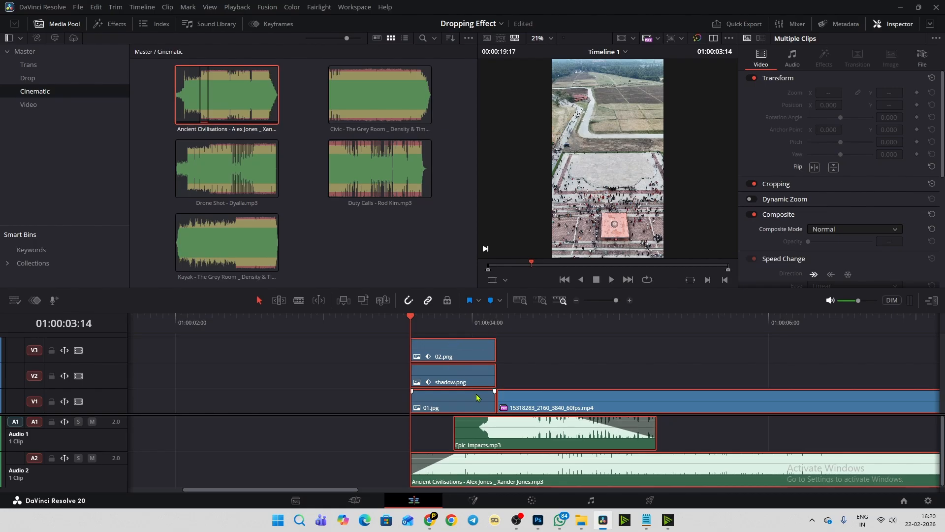
{"action": "right_click", "coordinate": [540, 401]}
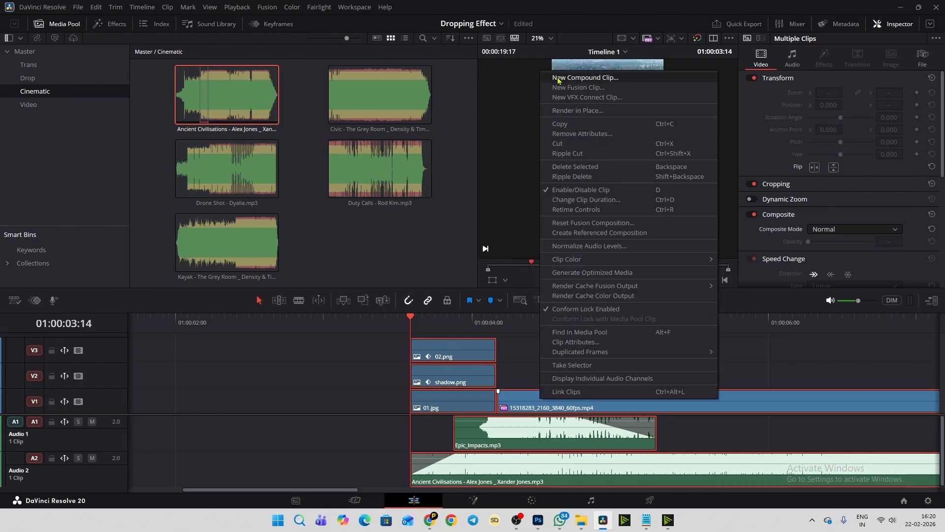
{"action": "left_click", "coordinate": [617, 82]}
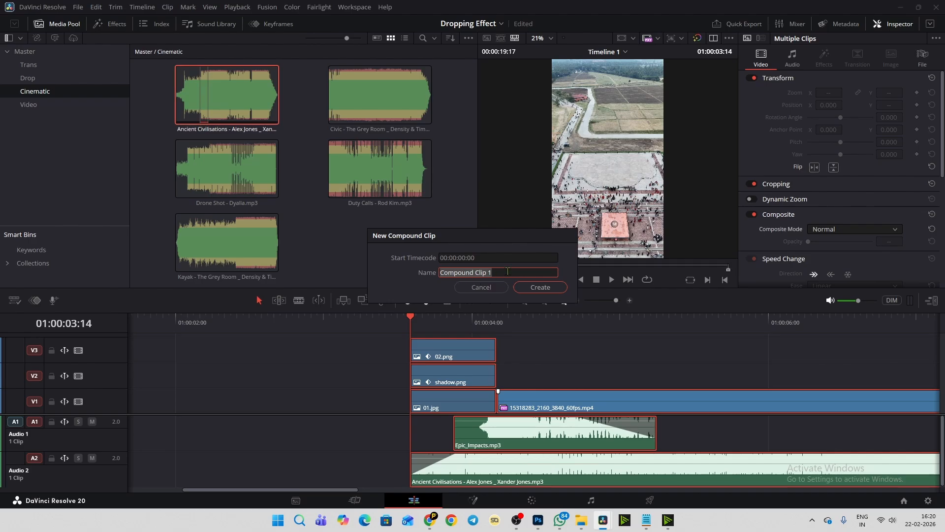
{"action": "left_click", "coordinate": [531, 290]}
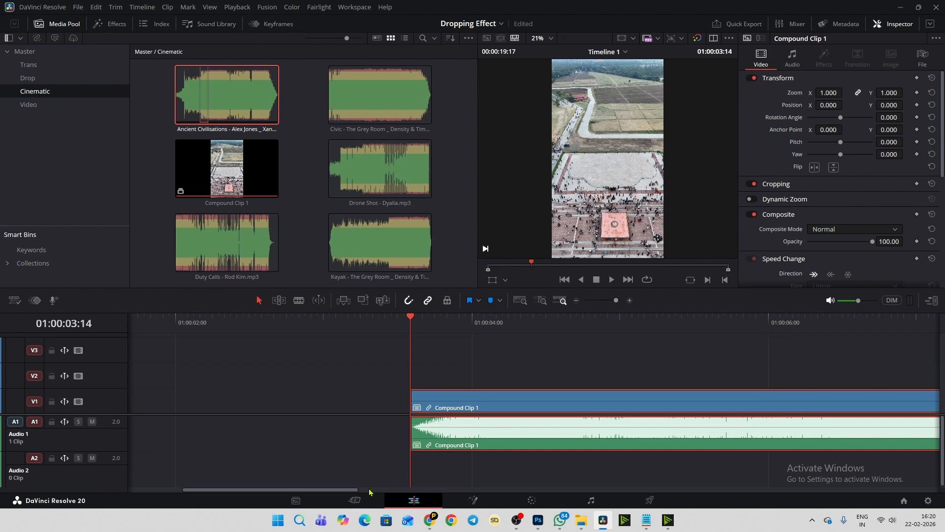
Step: Play the compound clip to 01:00:05:11, switch to the Color page and add a serial node after node 01
{"action": "scroll", "coordinate": [352, 492], "scroll_direction": "right", "scroll_amount": 5}
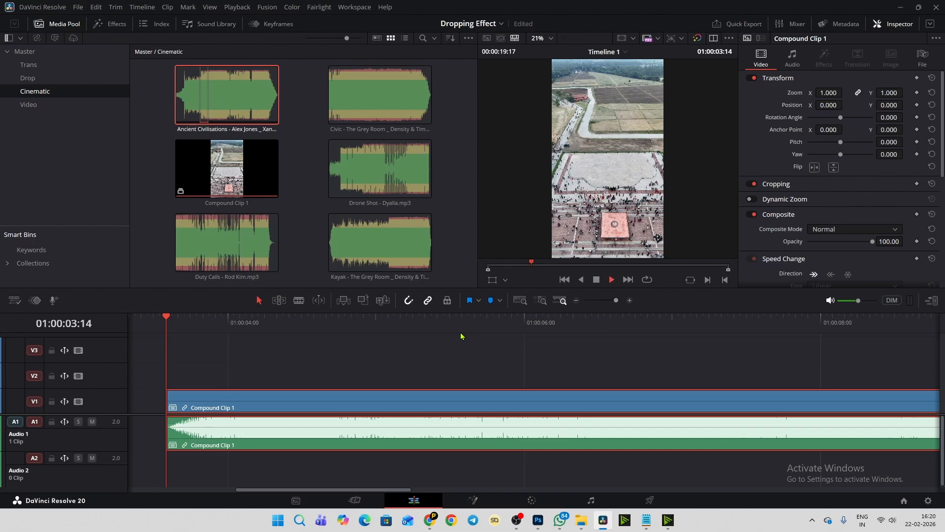
{"action": "key", "text": "space"}
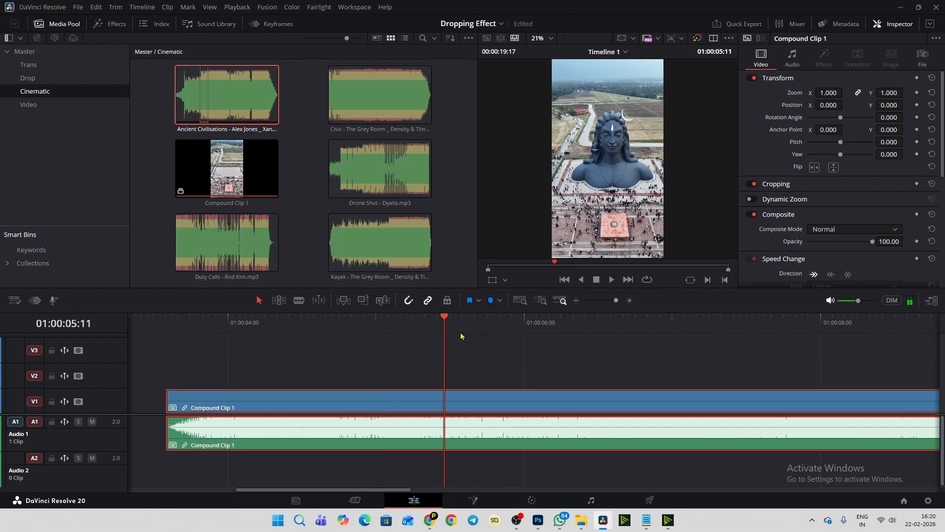
{"action": "left_click", "coordinate": [532, 501]}
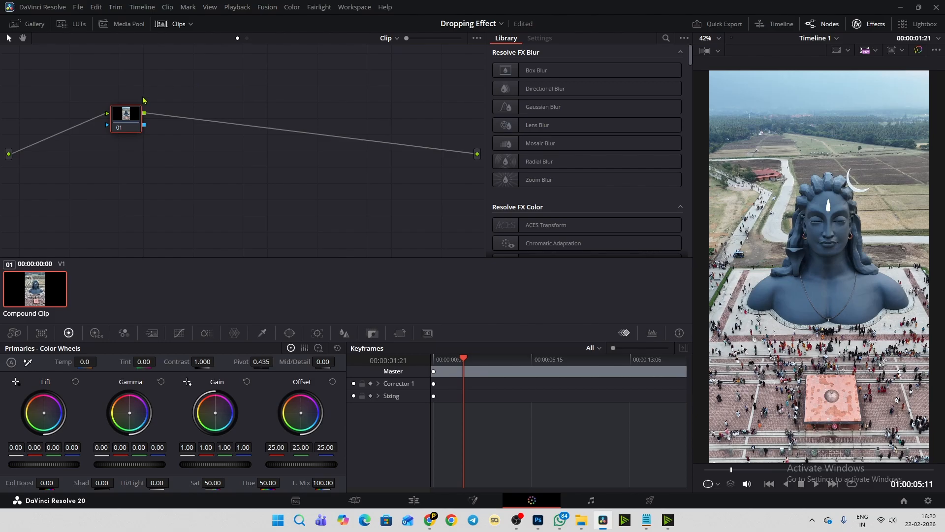
{"action": "left_click_drag", "start_coordinate": [138, 117], "coordinate": [220, 123]}
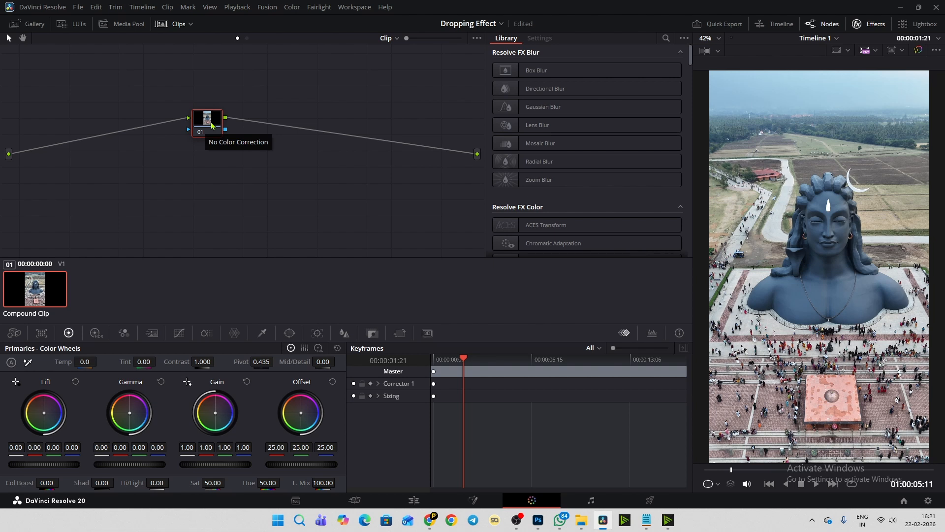
{"action": "right_click", "coordinate": [212, 125]}
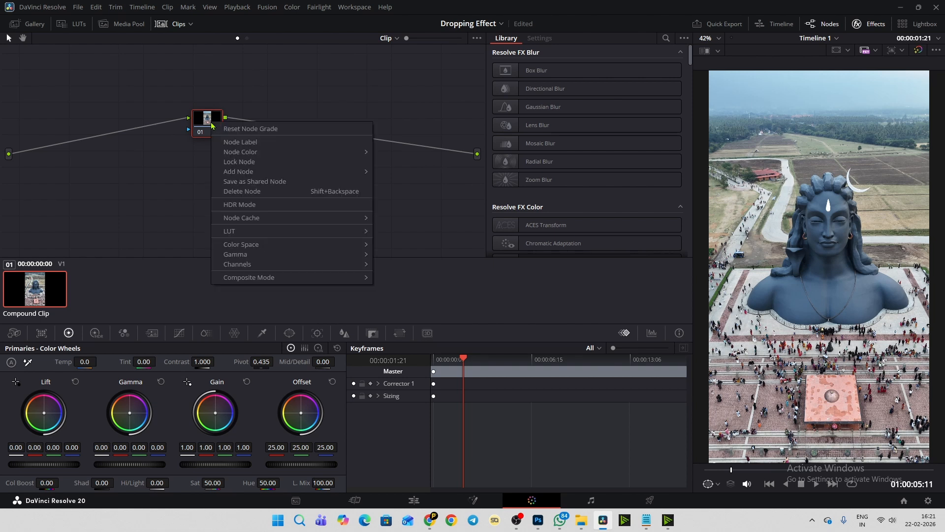
{"action": "mouse_move", "coordinate": [237, 173]}
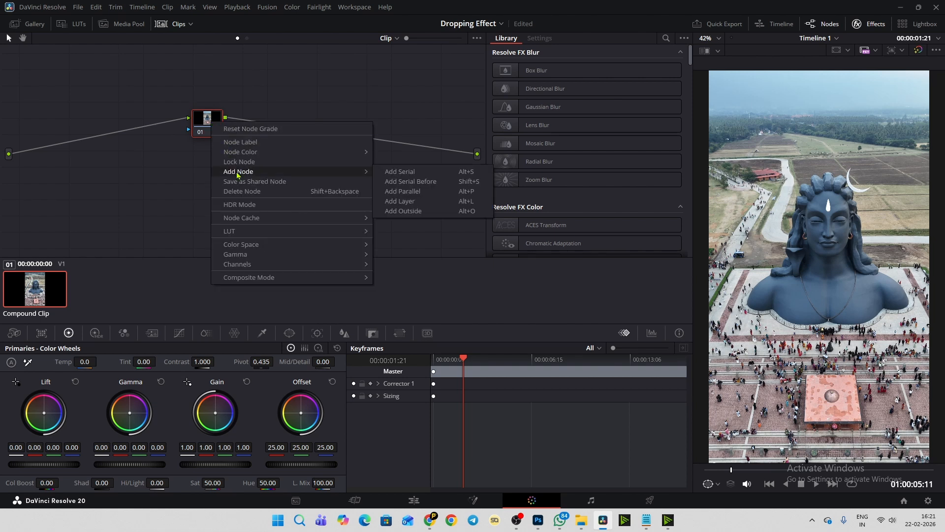
{"action": "left_click", "coordinate": [422, 174]}
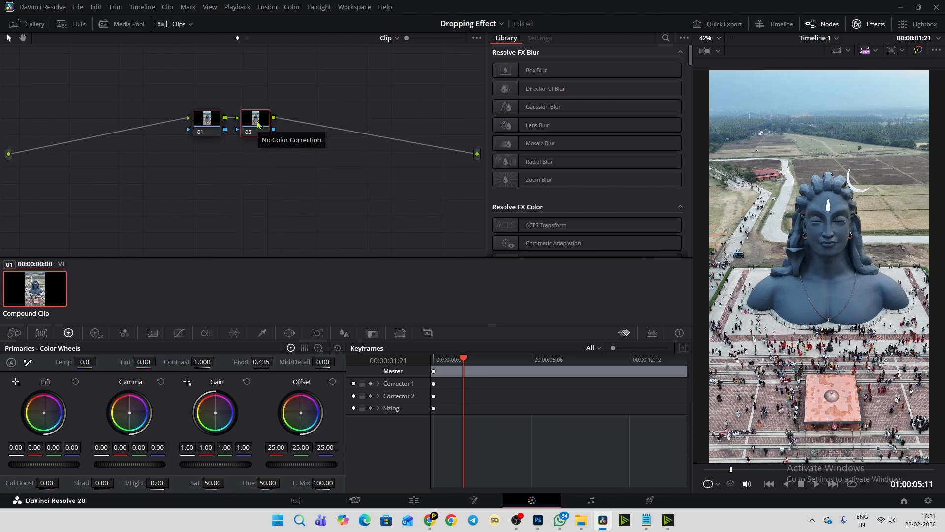
Step: Apply the Panasonic V-Log to V-709 LUT to node 02
{"action": "left_click", "coordinate": [76, 23]}
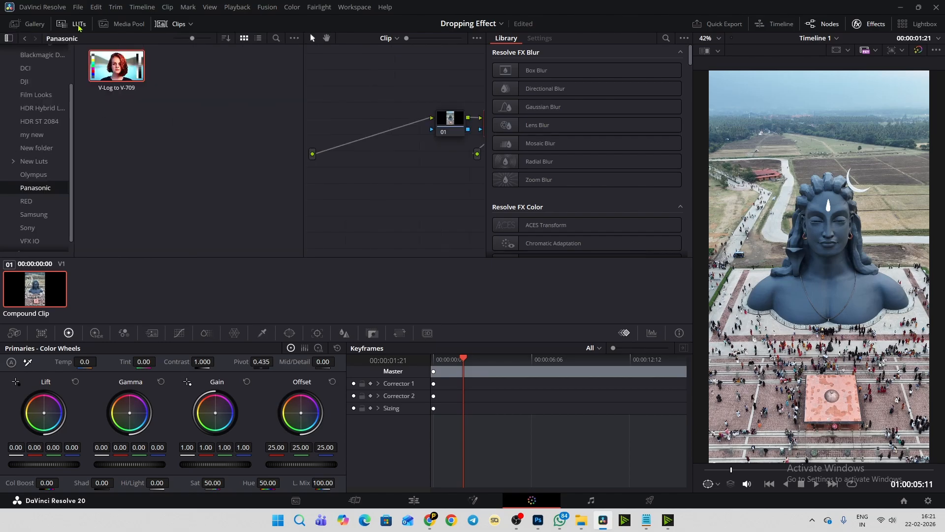
{"action": "scroll", "coordinate": [72, 92], "scroll_direction": "down", "scroll_amount": 1}
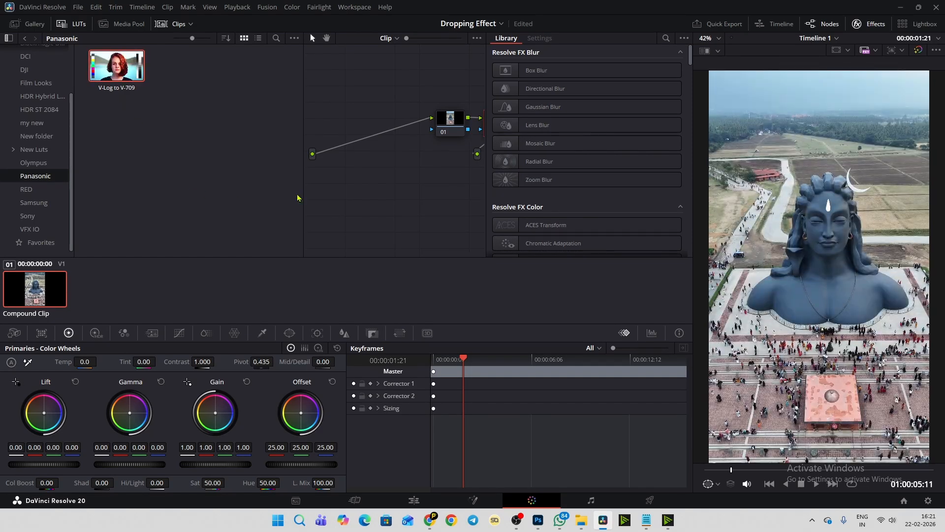
{"action": "right_click", "coordinate": [118, 72]}
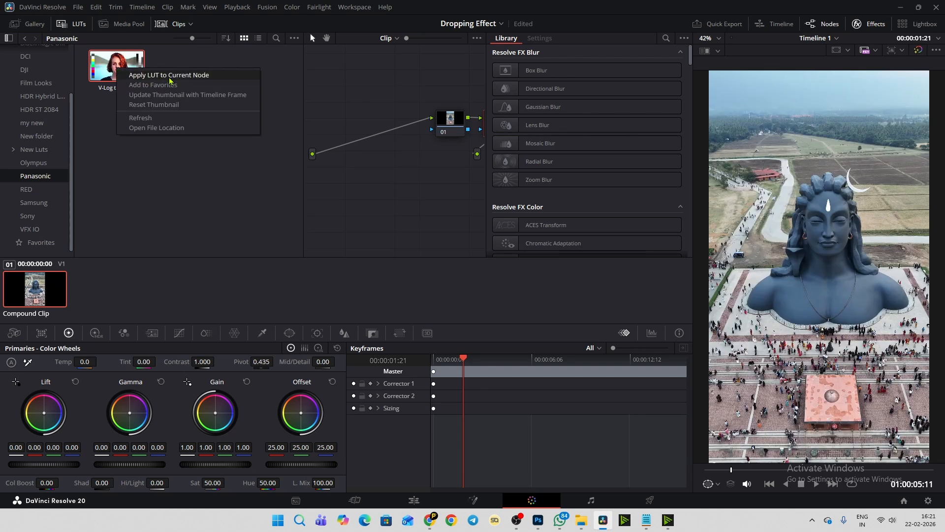
{"action": "left_click", "coordinate": [205, 77]}
{"action": "key", "text": "alt+s"}
Step: Spread nodes 01 and 02 apart in a widened node graph and disable node 02 to compare the ungraded image
{"action": "left_click_drag", "start_coordinate": [302, 107], "coordinate": [177, 108]}
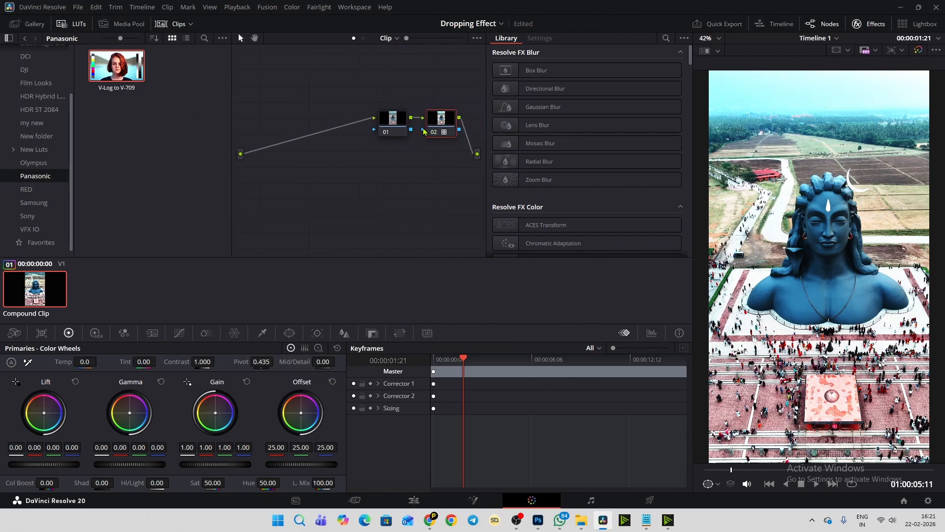
{"action": "left_click_drag", "start_coordinate": [394, 124], "coordinate": [321, 118]}
{"action": "left_click_drag", "start_coordinate": [448, 134], "coordinate": [403, 119]}
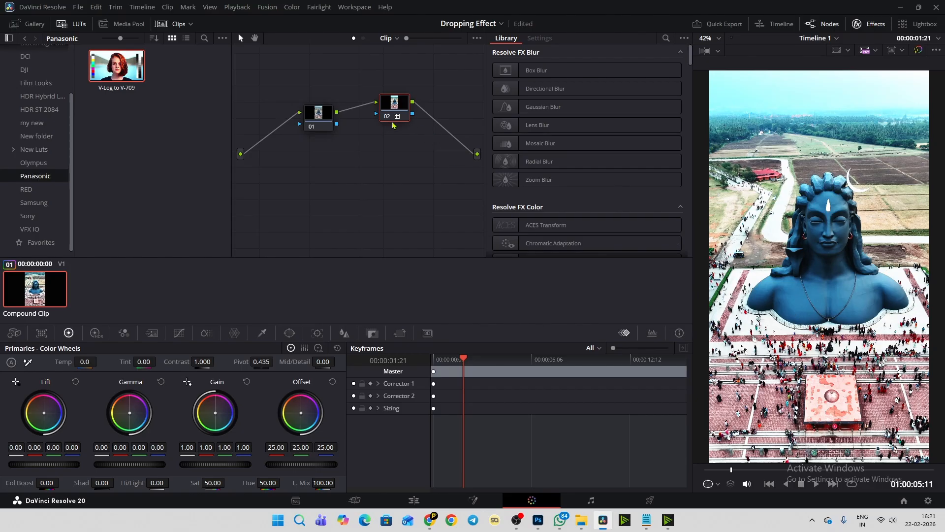
{"action": "left_click", "coordinate": [387, 118]}
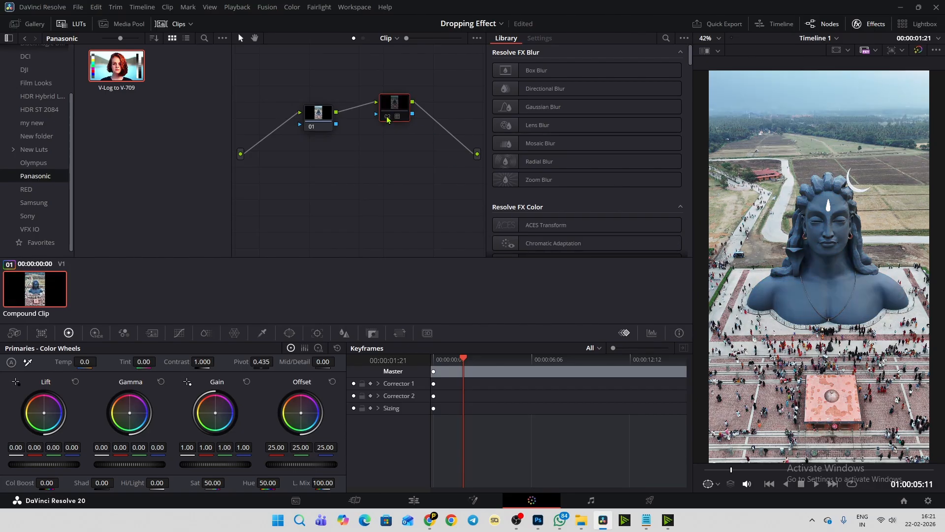
Step: Re-enable the V-Log to V-709 LUT node and add a serial node directly after node 01
{"action": "left_click", "coordinate": [388, 118]}
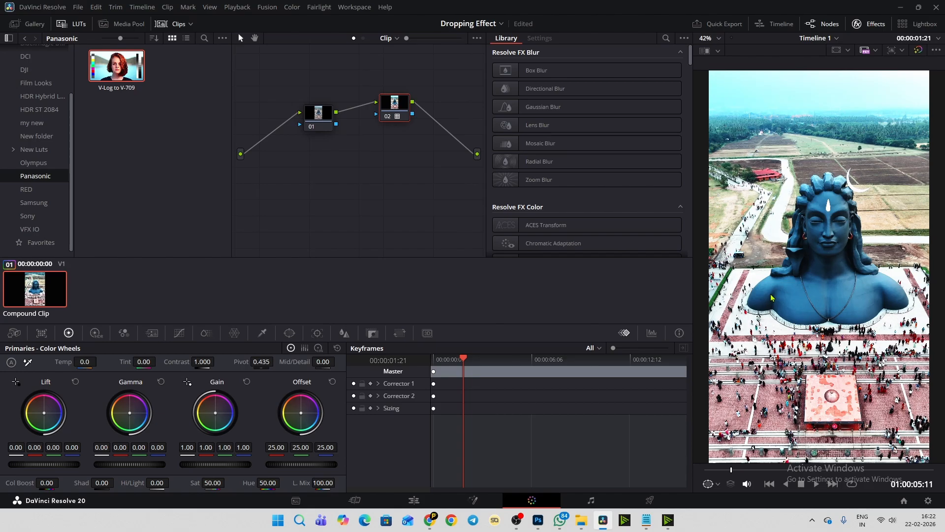
{"action": "left_click", "coordinate": [308, 116]}
{"action": "left_click_drag", "start_coordinate": [309, 117], "coordinate": [302, 103]}
{"action": "right_click", "coordinate": [318, 105]}
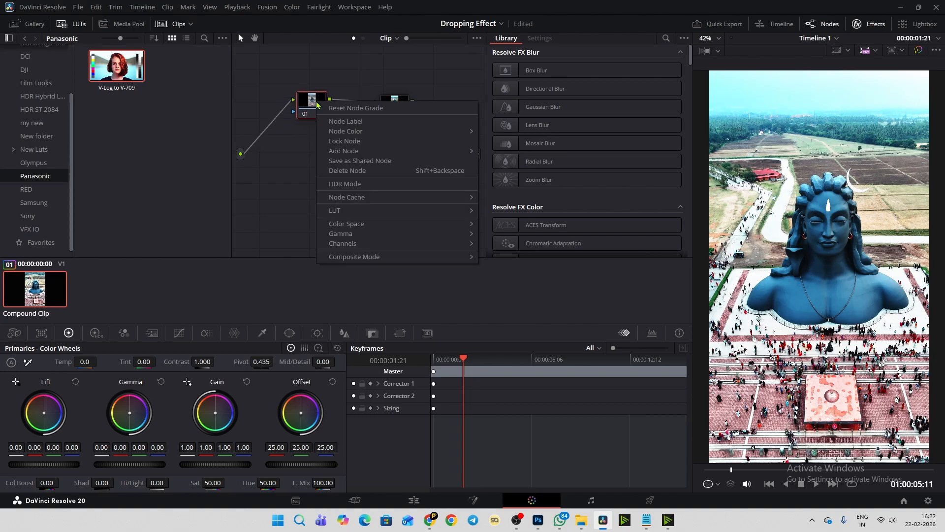
{"action": "mouse_move", "coordinate": [399, 152]}
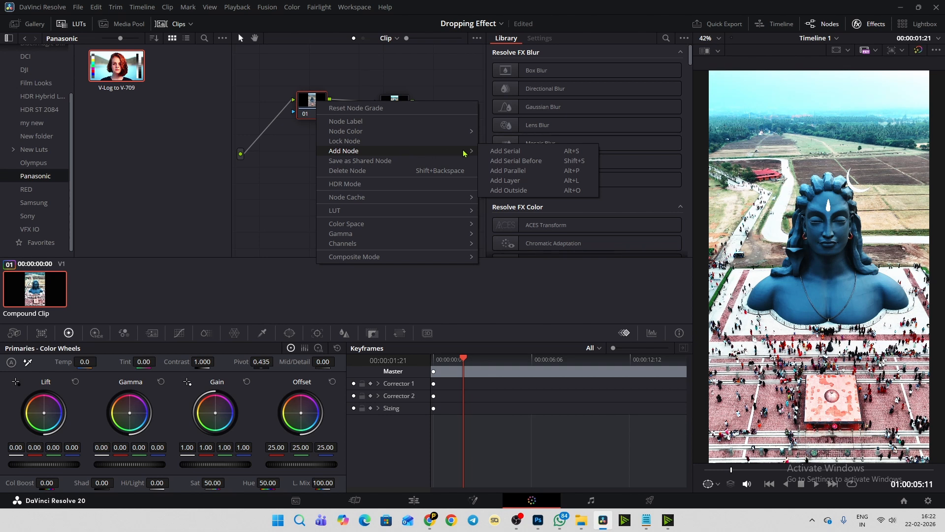
{"action": "left_click", "coordinate": [496, 153]}
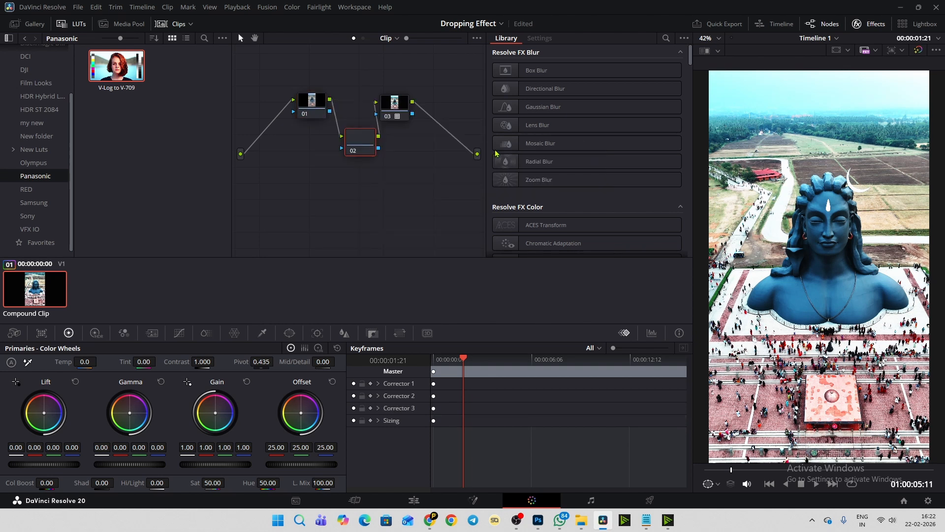
Step: Spread out the node graph so that node 02 sits in a row between nodes 01 and 03
{"action": "left_click_drag", "start_coordinate": [365, 144], "coordinate": [359, 153]}
{"action": "left_click_drag", "start_coordinate": [312, 110], "coordinate": [250, 96]}
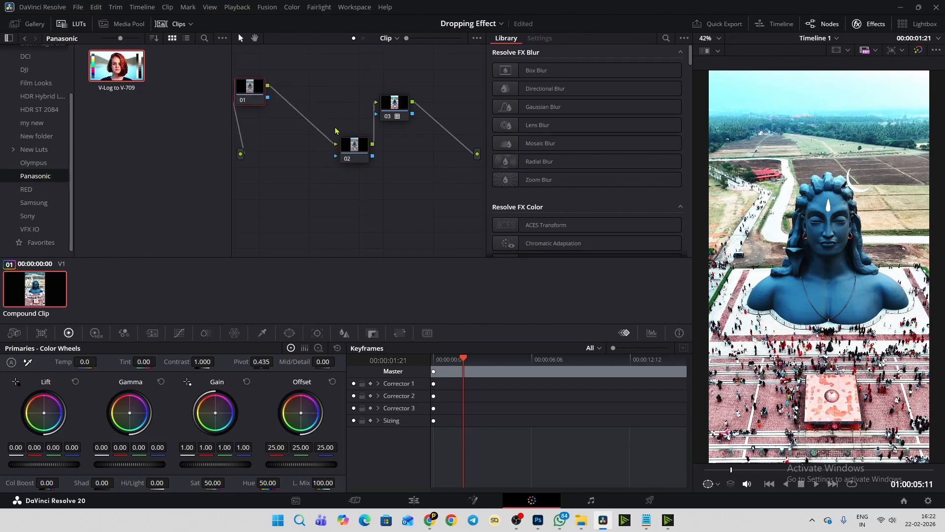
{"action": "left_click_drag", "start_coordinate": [356, 148], "coordinate": [319, 97]}
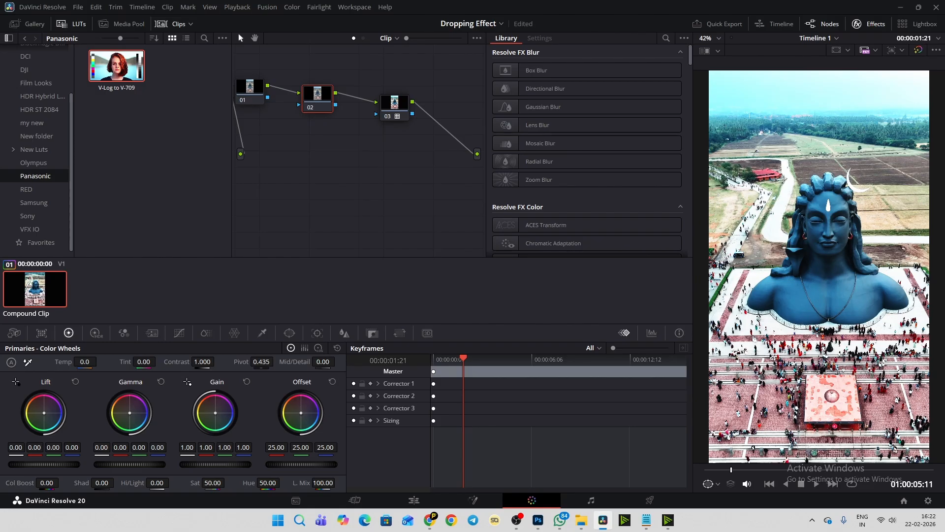
Step: Darken node 02 by setting Gain to 0.62 and Hi/Light to -43.00, and toggle the node to compare
{"action": "left_click_drag", "start_coordinate": [215, 464], "coordinate": [192, 464]}
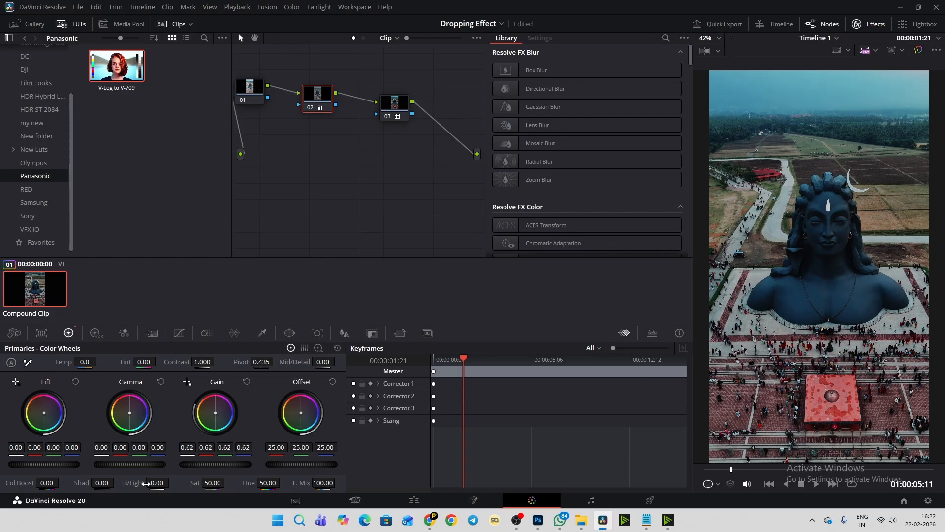
{"action": "left_click_drag", "start_coordinate": [160, 483], "coordinate": [149, 482]}
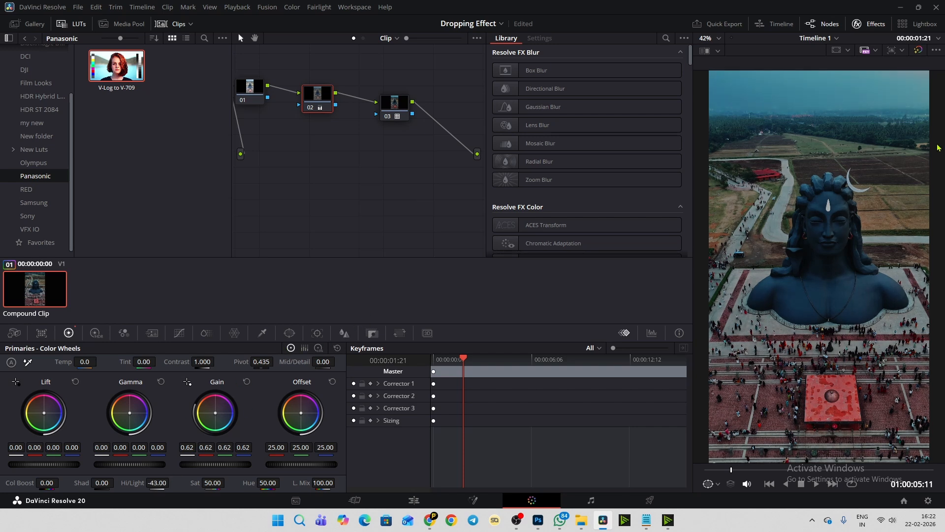
{"action": "left_click", "coordinate": [312, 109]}
{"action": "left_click", "coordinate": [312, 109]}
Step: Add a circular power window to node 02, center it on the statue's face and invert it
{"action": "left_click", "coordinate": [290, 332]}
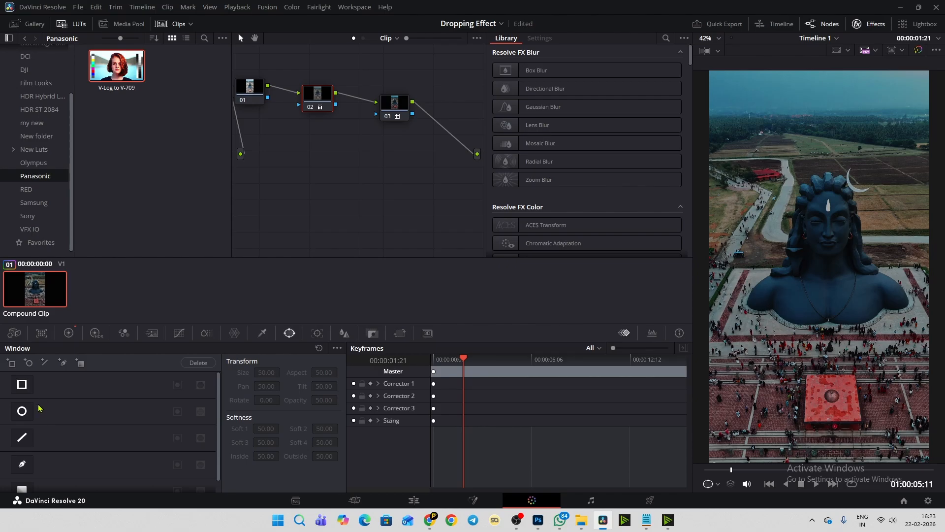
{"action": "scroll", "coordinate": [33, 452], "scroll_direction": "down", "scroll_amount": 1}
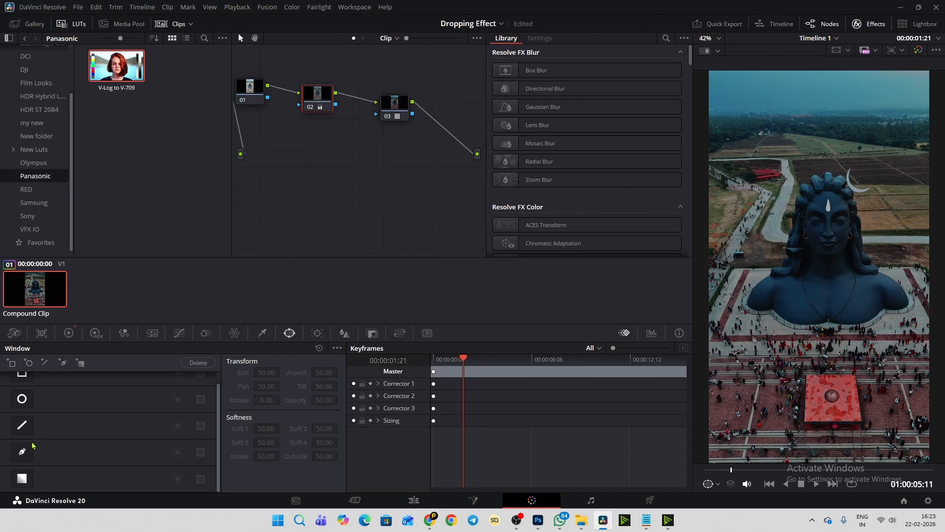
{"action": "left_click", "coordinate": [23, 400]}
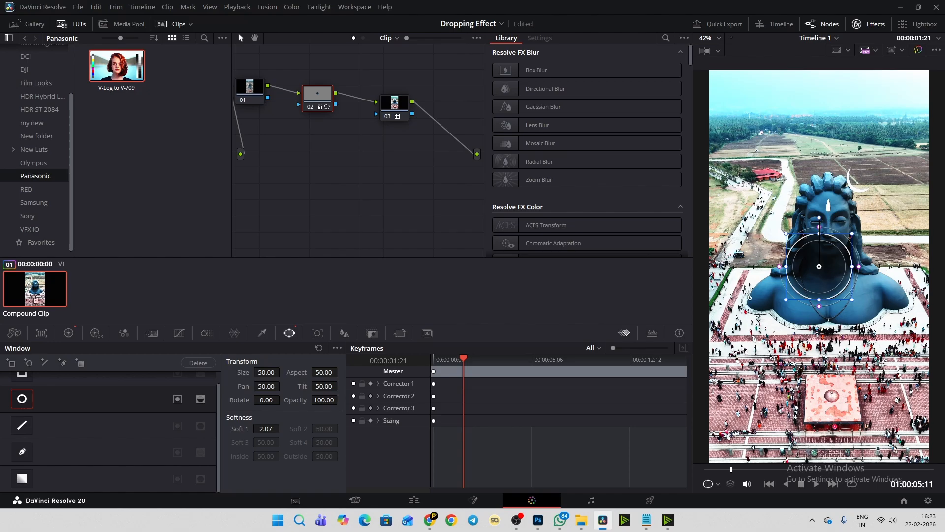
{"action": "left_click_drag", "start_coordinate": [819, 267], "coordinate": [827, 246]}
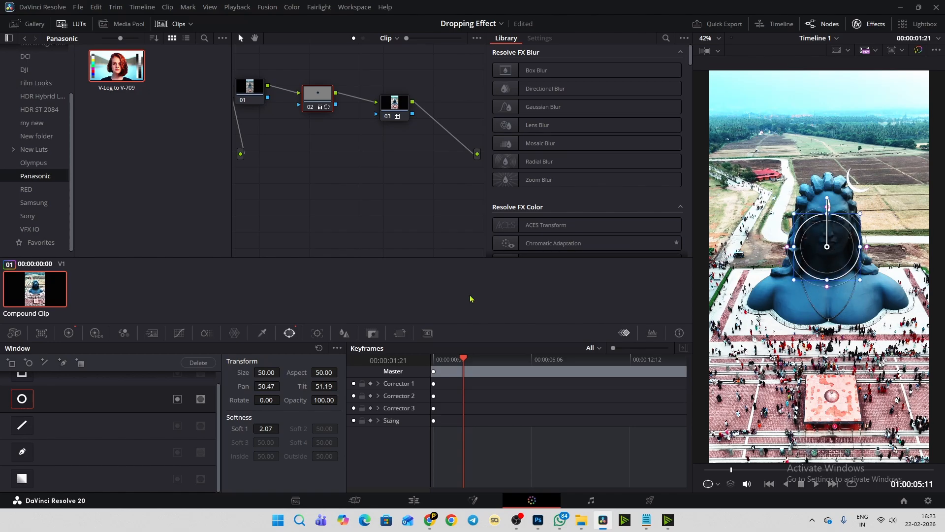
{"action": "left_click", "coordinate": [200, 400]}
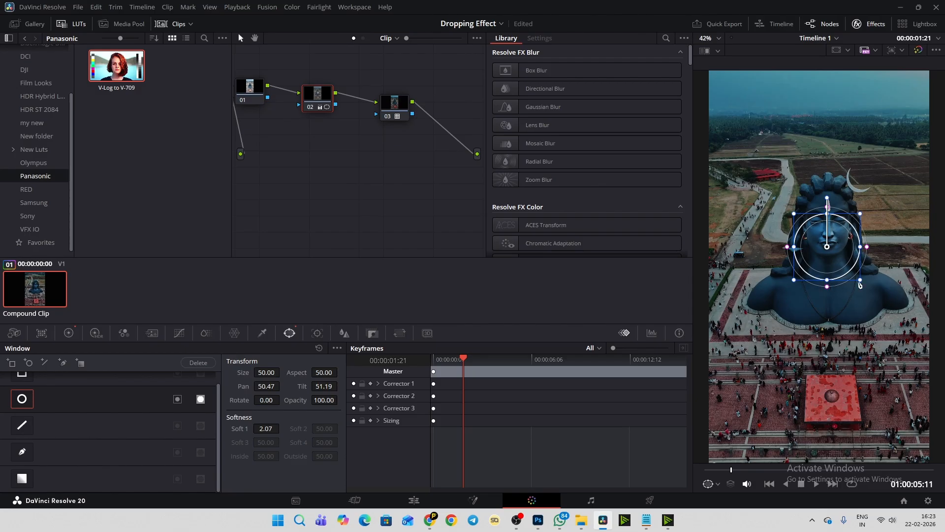
Step: Enlarge the circular window around the statue's head and chest, test a hard edge, and set its softness to about 19.75
{"action": "left_click_drag", "start_coordinate": [862, 284], "coordinate": [877, 326]}
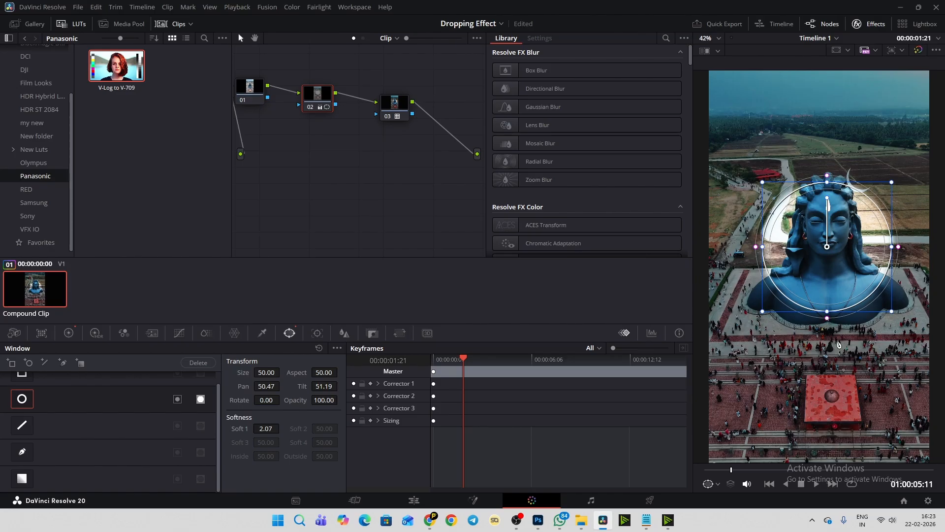
{"action": "mouse_move", "coordinate": [828, 321]}
{"action": "left_mouse_down"}
{"action": "mouse_move", "coordinate": [838, 361]}
{"action": "mouse_move", "coordinate": [826, 313]}
{"action": "left_mouse_up"}
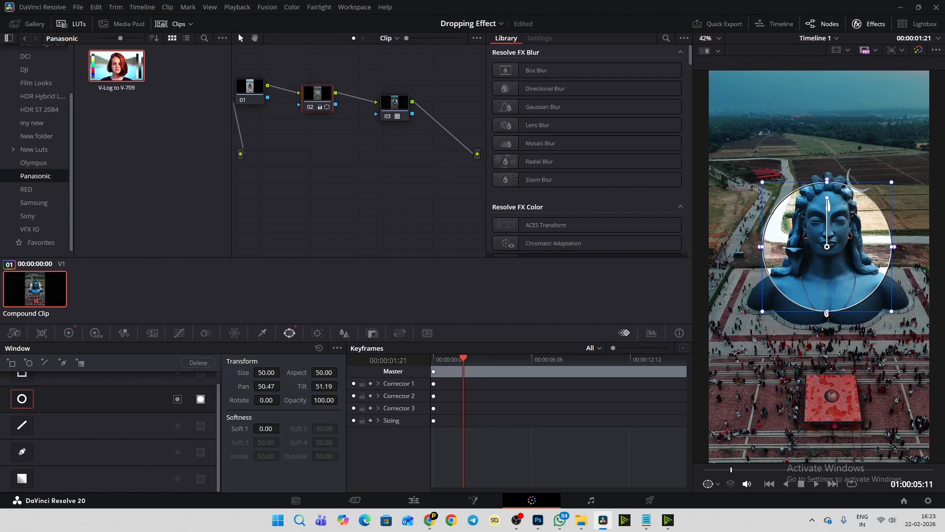
{"action": "left_click", "coordinate": [396, 109]}
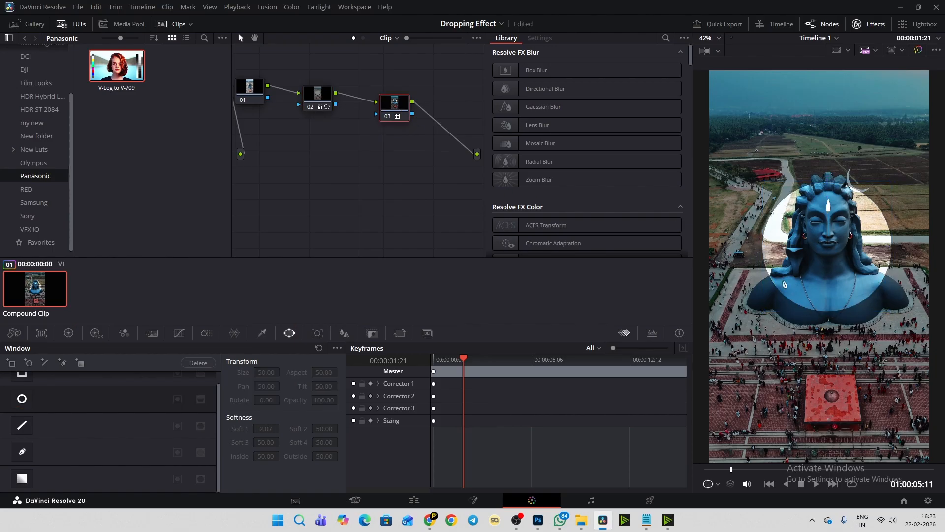
{"action": "left_click", "coordinate": [321, 100]}
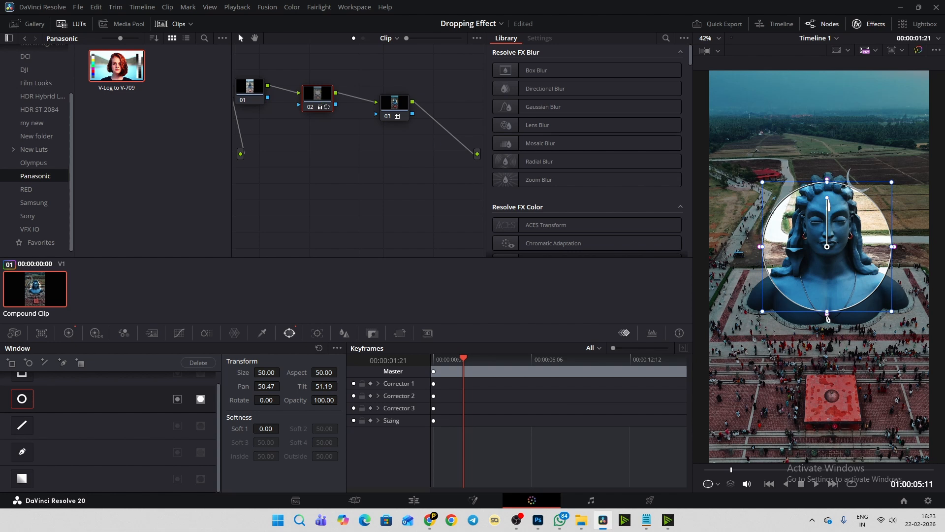
{"action": "left_click_drag", "start_coordinate": [827, 317], "coordinate": [840, 384]}
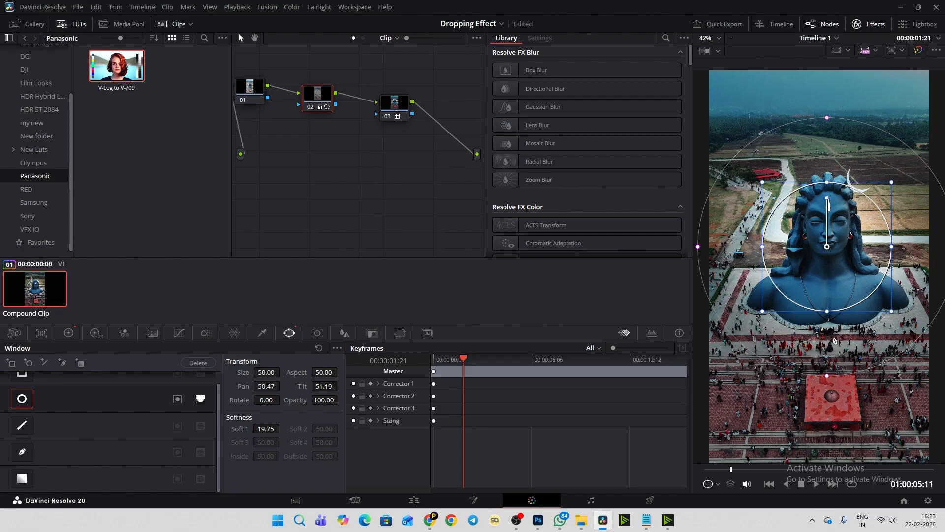
Step: Reshape the window into a tall oval centered on the whole statue, with size about 52.37 and aspect about 32.76
{"action": "left_click_drag", "start_coordinate": [828, 314], "coordinate": [830, 365]}
{"action": "left_click_drag", "start_coordinate": [828, 251], "coordinate": [827, 274]}
{"action": "left_click_drag", "start_coordinate": [763, 274], "coordinate": [748, 277]}
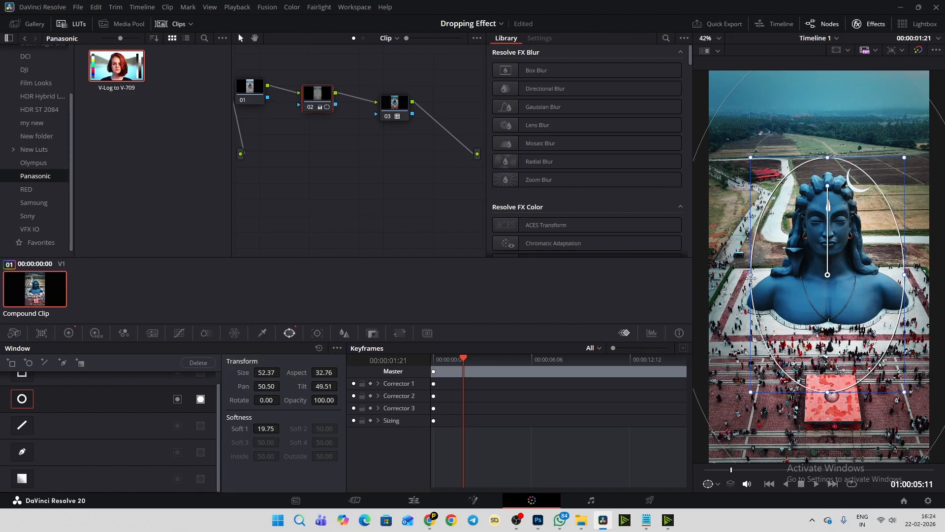
Step: Hide the window outline by selecting node 03, and toggle node 02 off and on to compare the vignette
{"action": "left_click", "coordinate": [396, 108]}
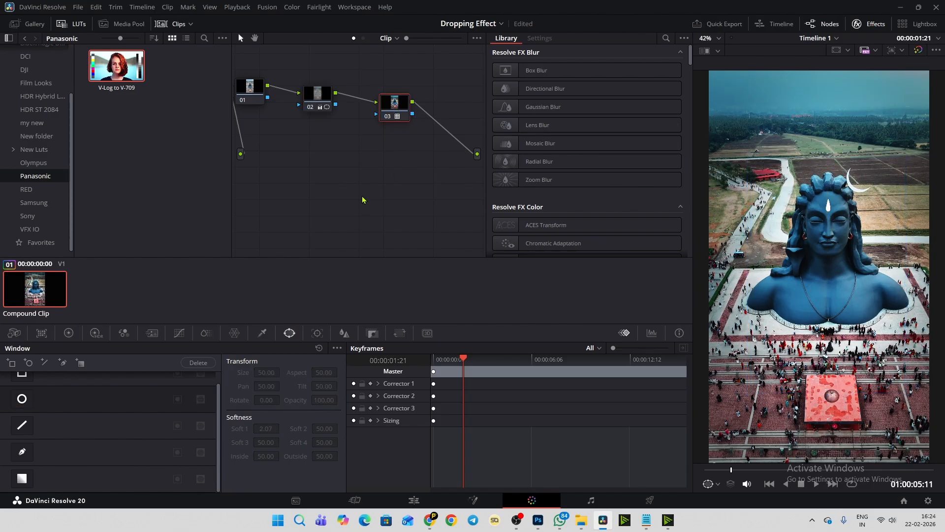
{"action": "left_click", "coordinate": [310, 110]}
{"action": "left_click", "coordinate": [311, 110]}
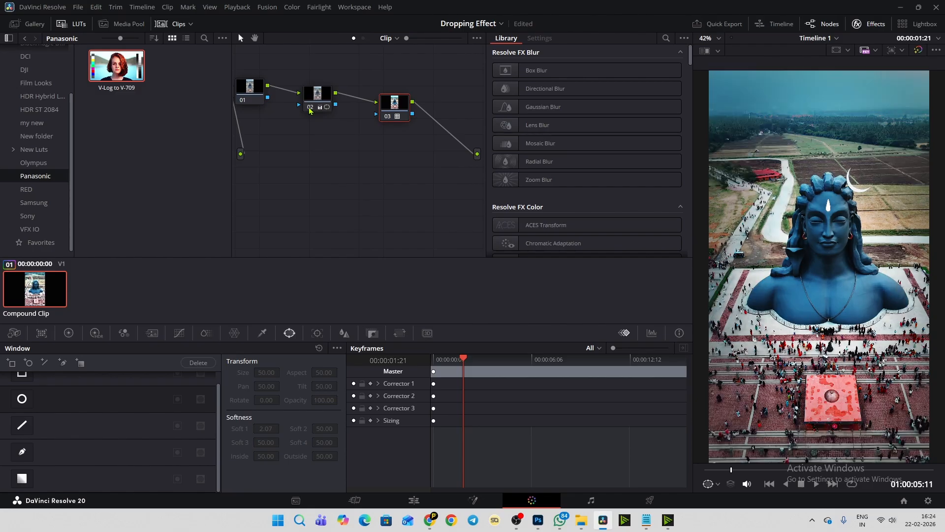
{"action": "left_click", "coordinate": [310, 110]}
{"action": "left_click", "coordinate": [310, 109]}
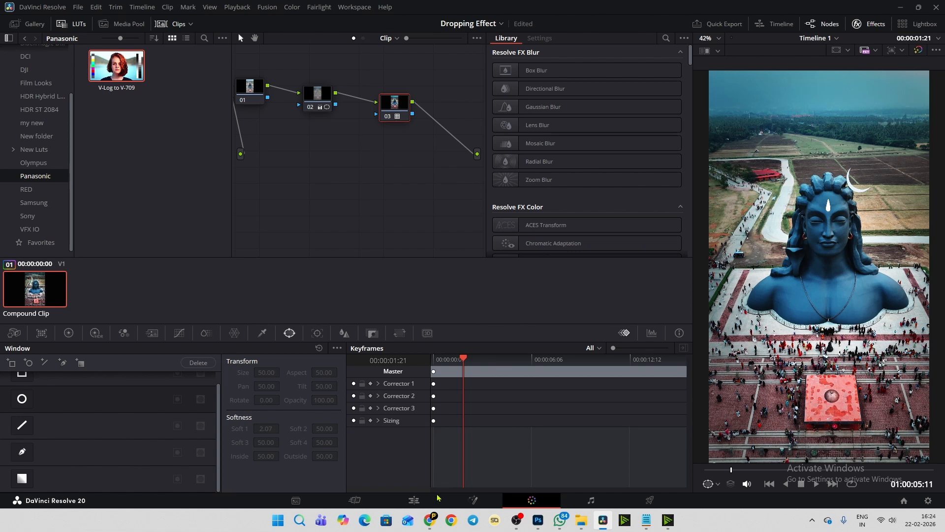
Step: Return to the Edit page and play the graded compound clip from its start to 01:00:08:23
{"action": "left_click", "coordinate": [416, 501]}
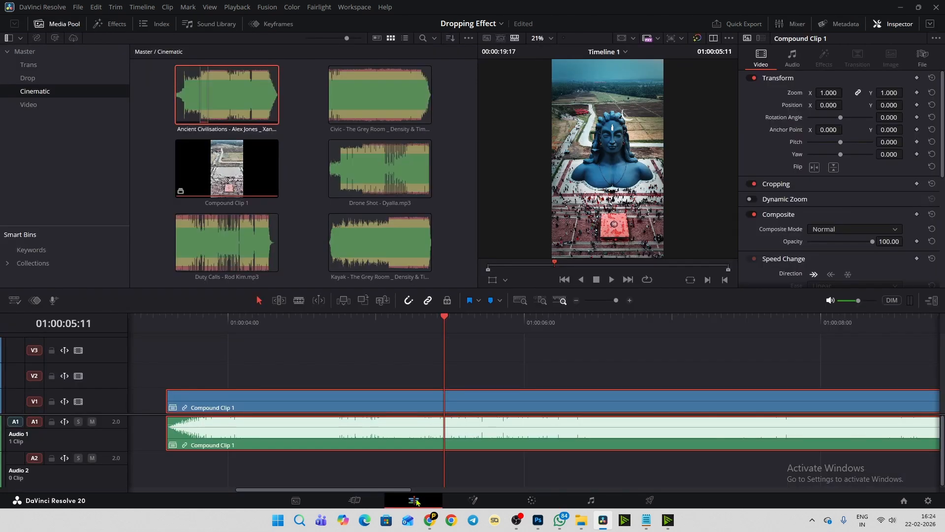
{"action": "left_click", "coordinate": [175, 325]}
{"action": "key", "text": "space"}
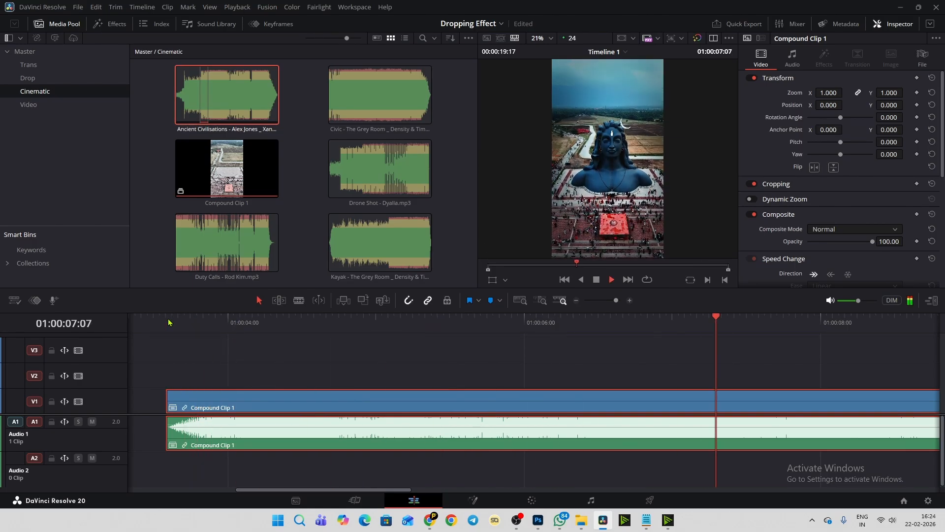
{"action": "key", "text": "space"}
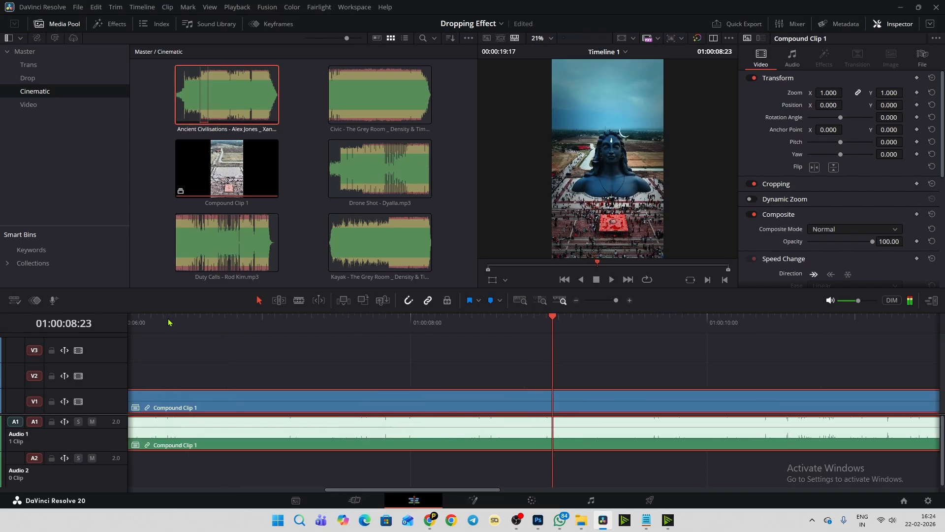